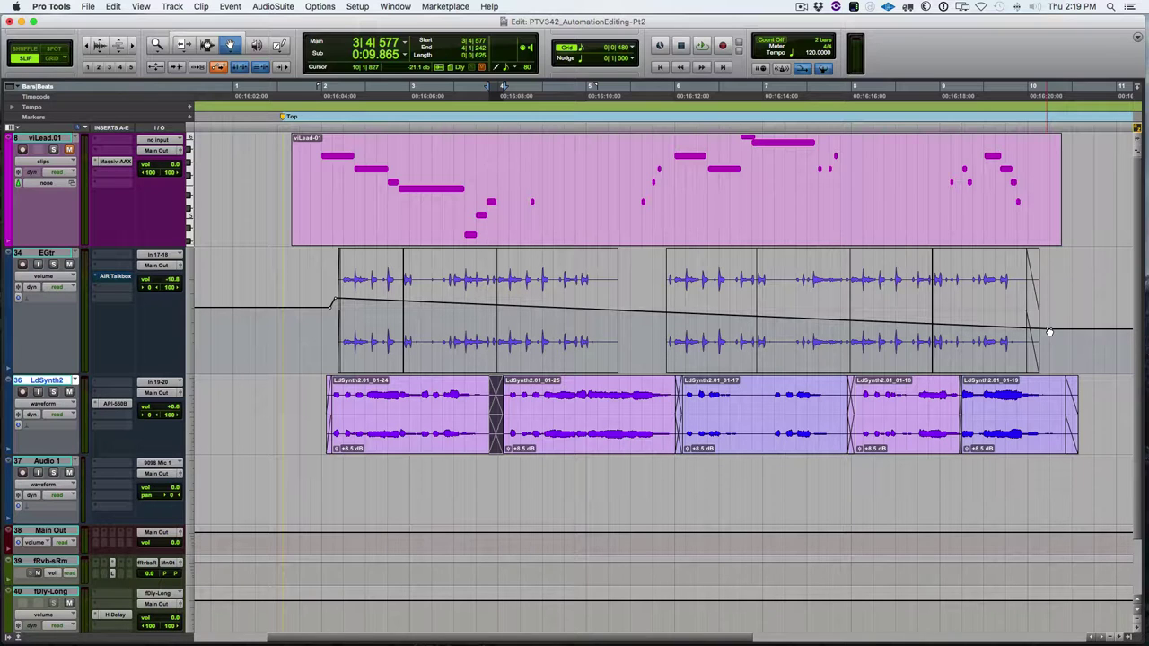
- Remove the EGtr volume step and lower the left breakpoint to about -19.8 dB so it ramps up to bar 10
key(alt)
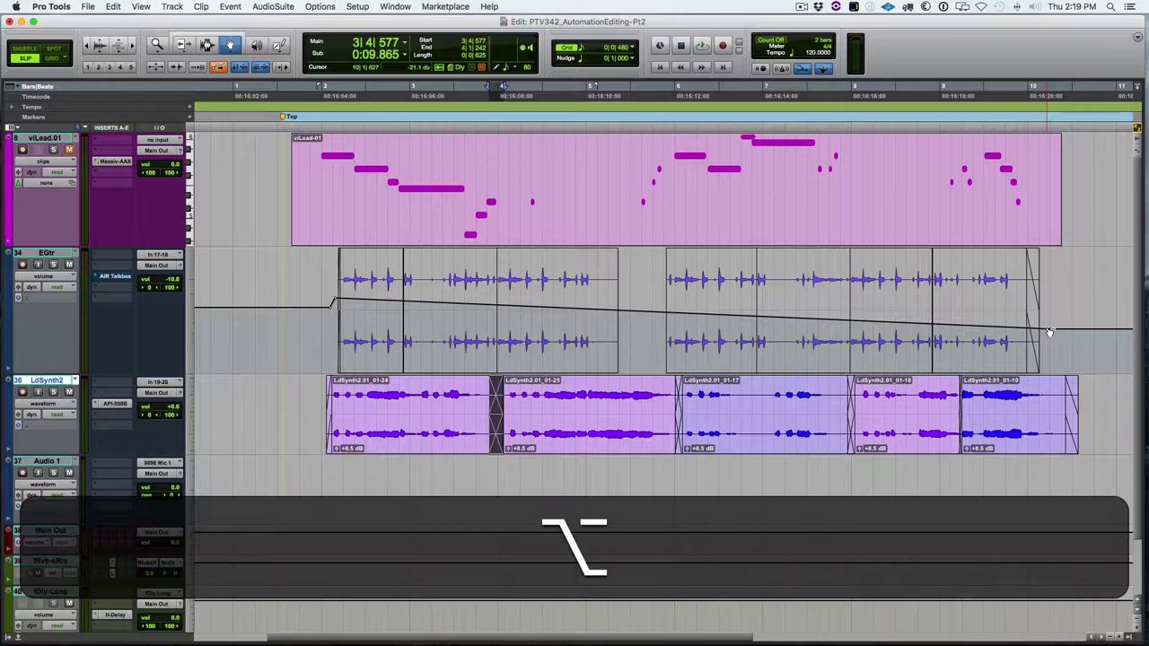
key(super)
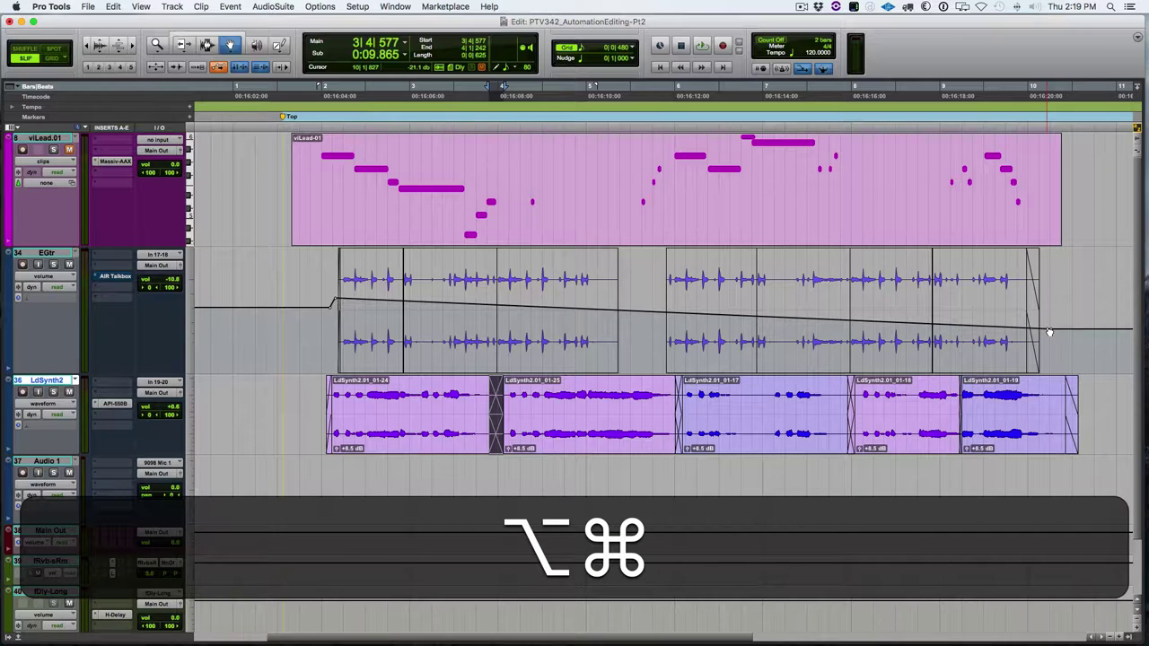
alt+super+click(1049, 332)
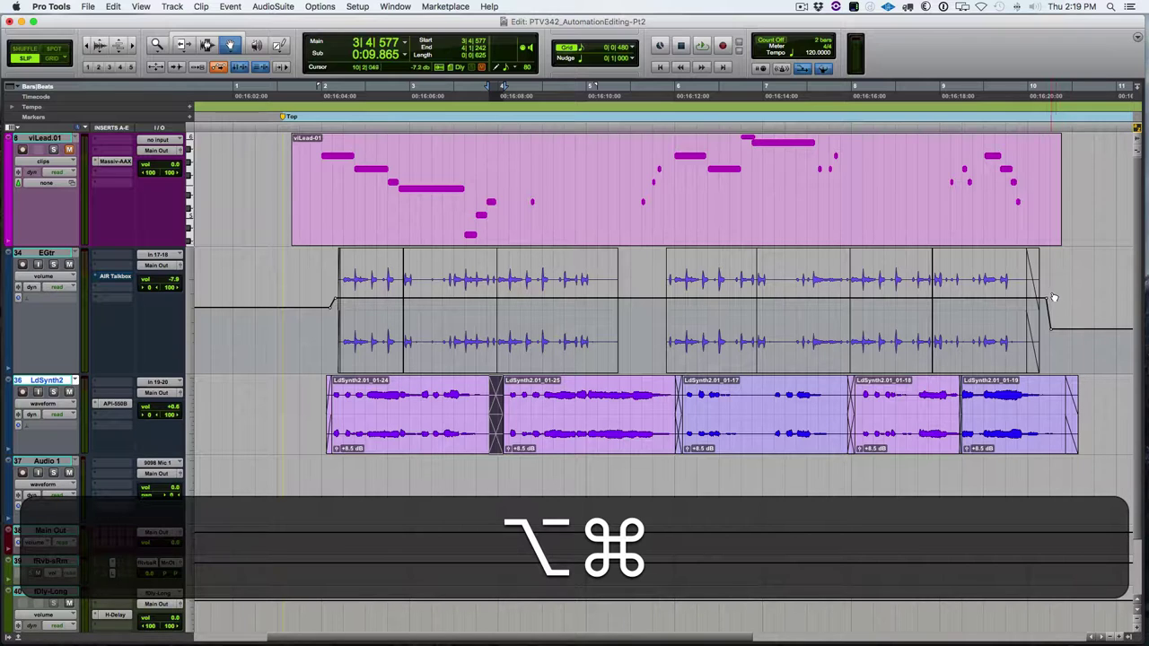
alt+super+click(337, 306)
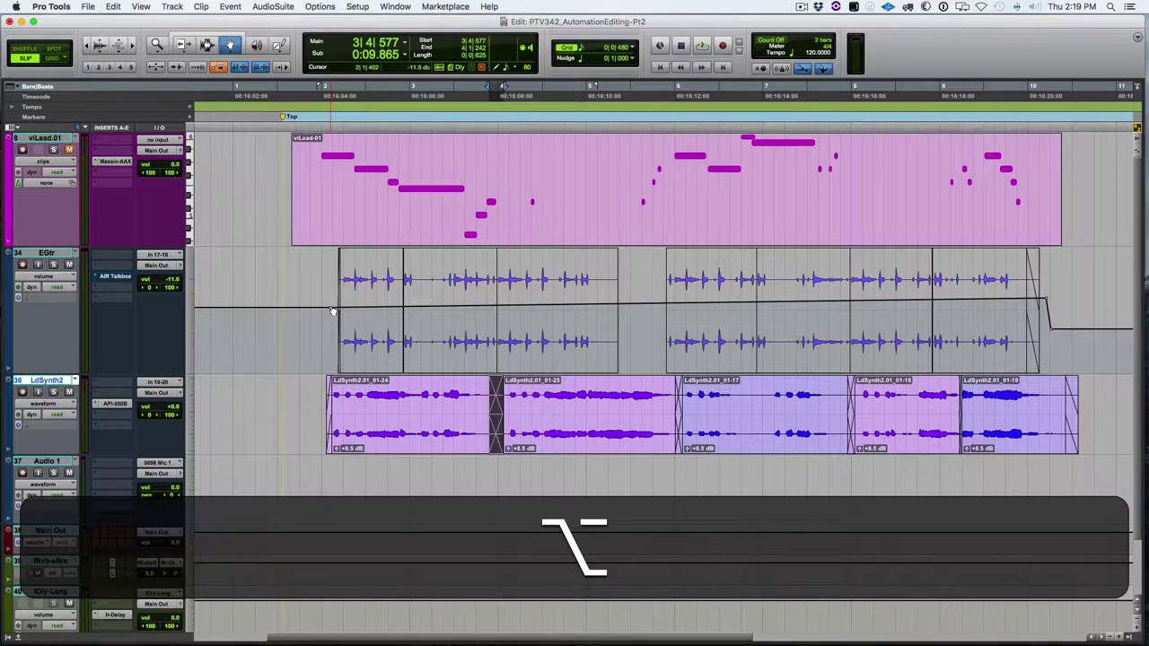
drag(332, 311, 333, 335)
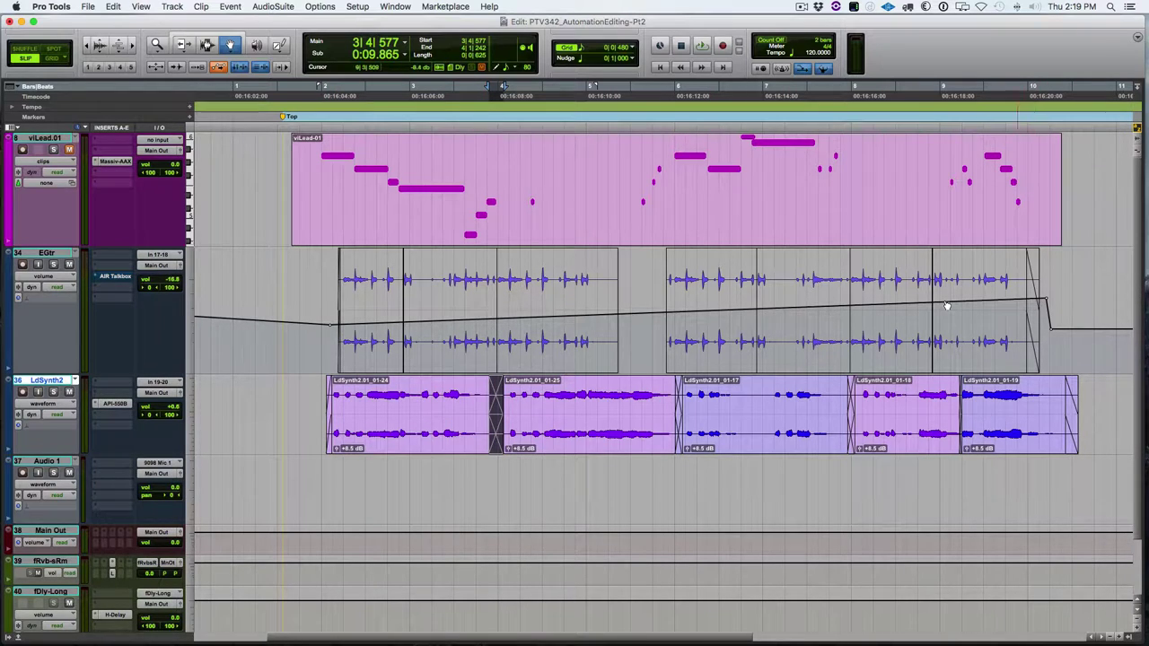
scroll(987, 314, right, 2)
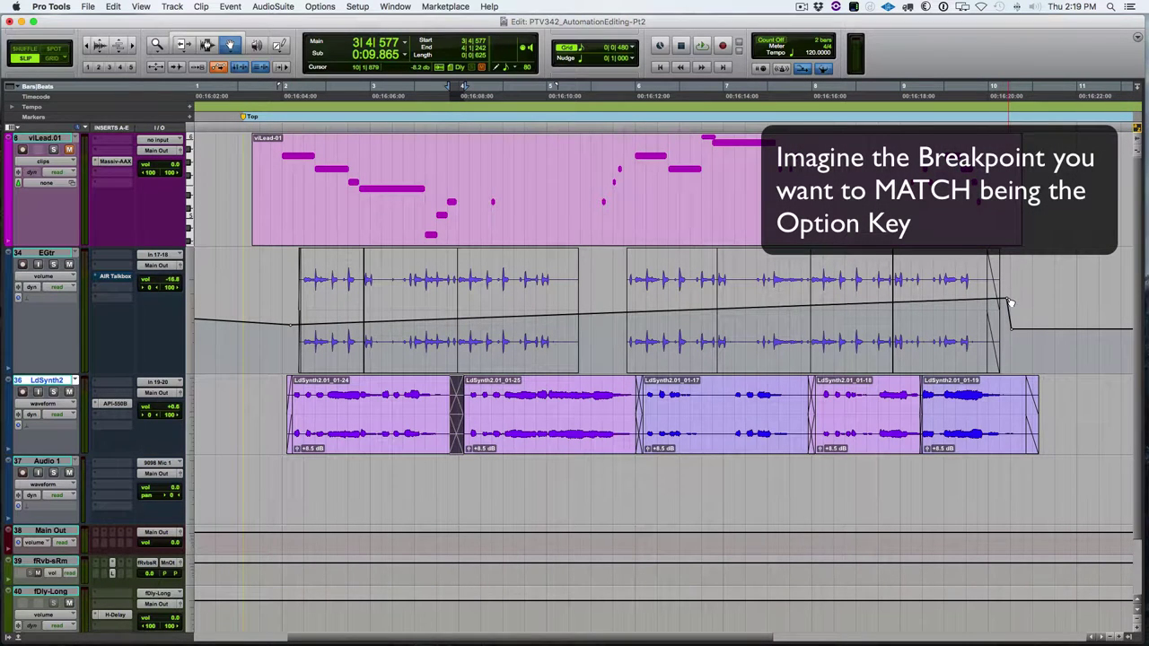
- Match earlier EGtr breakpoints to the end breakpoint's level, about -8.2 dB, and level the lead-in
key(alt)
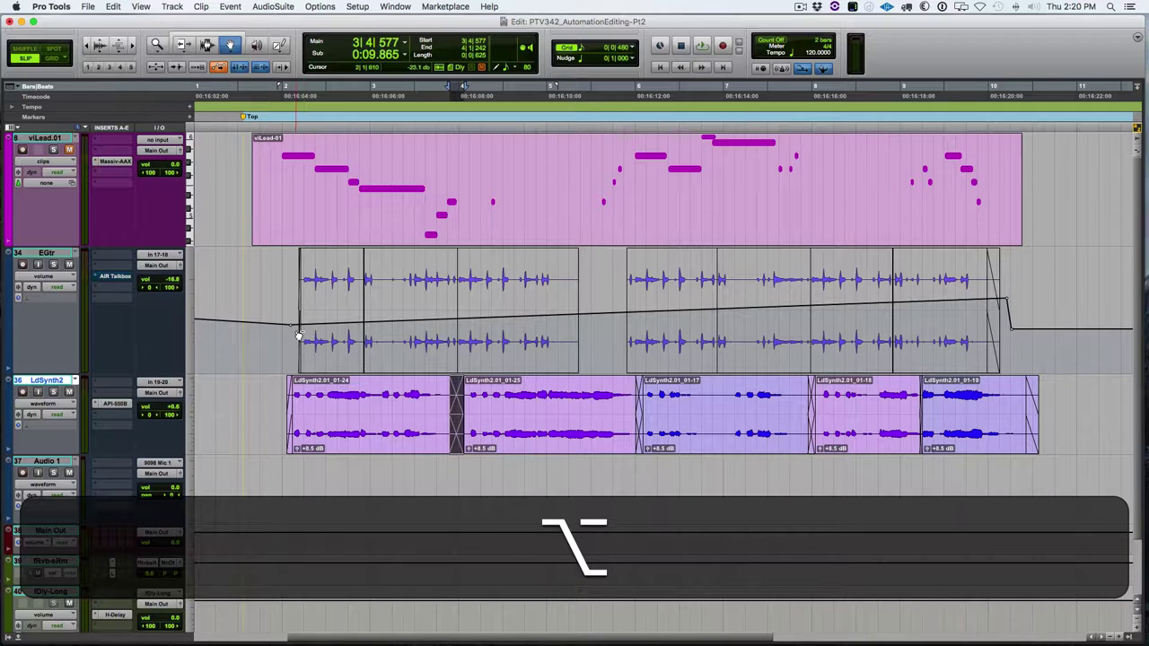
key(shift)
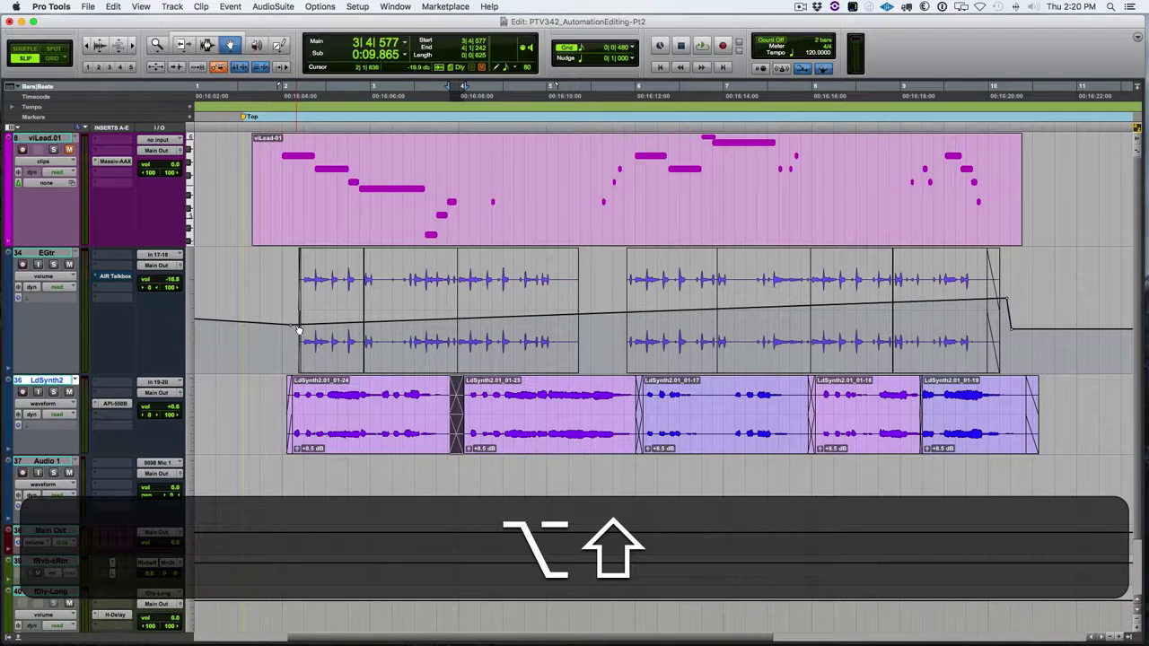
alt+shift+click(299, 328)
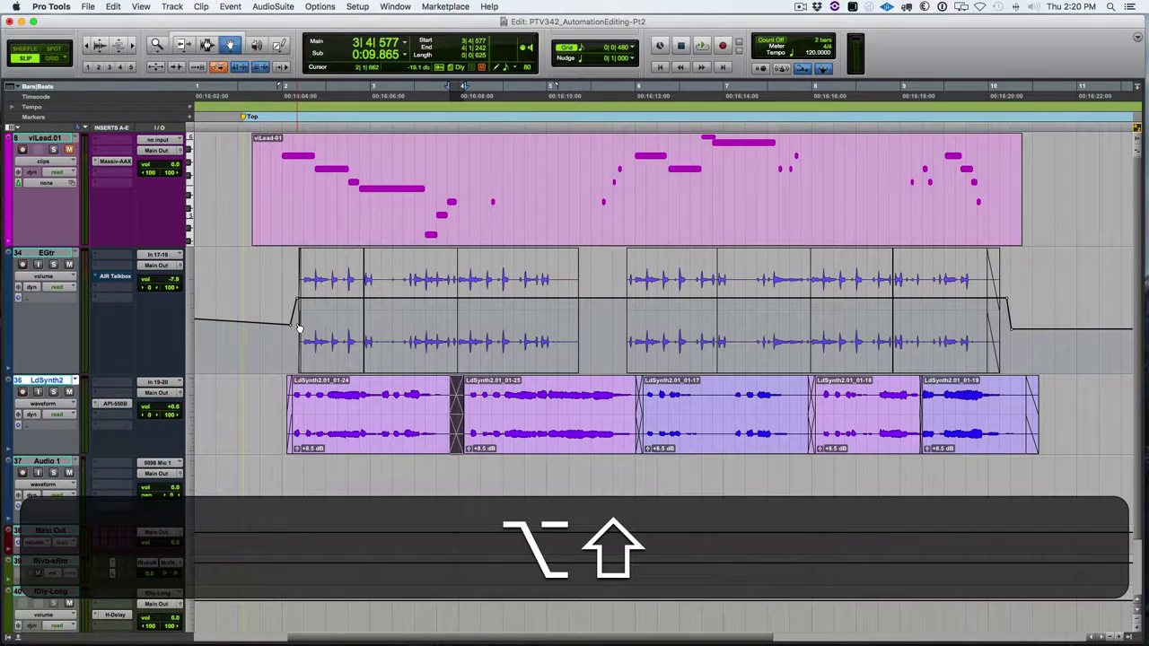
alt+click(290, 321)
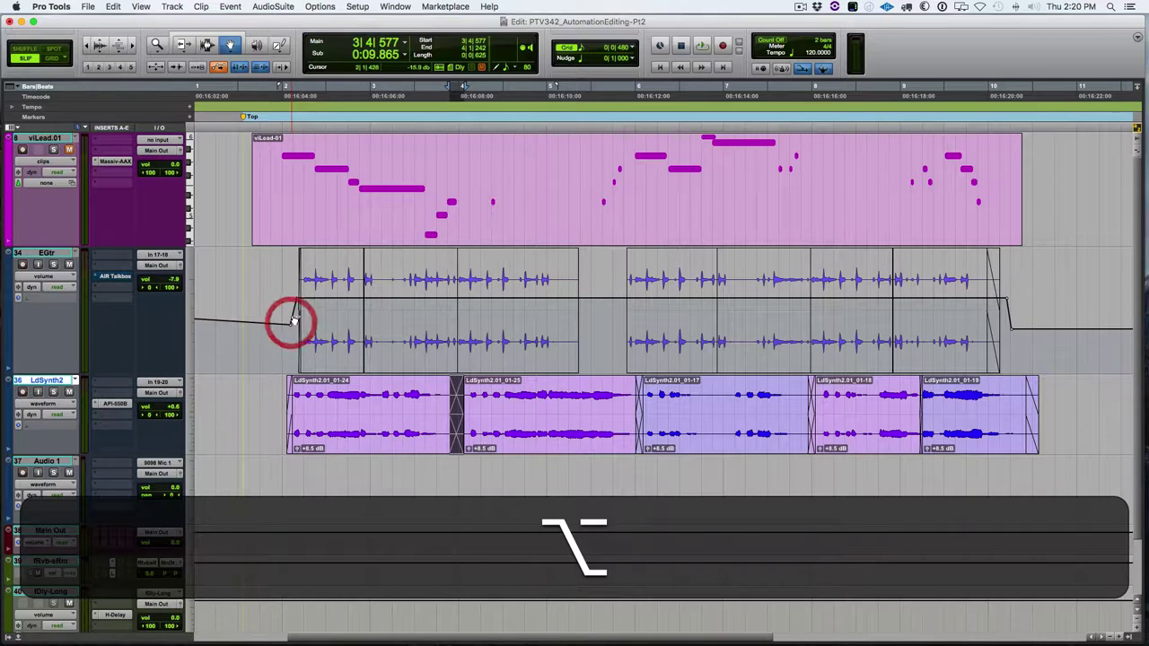
alt+click(293, 321)
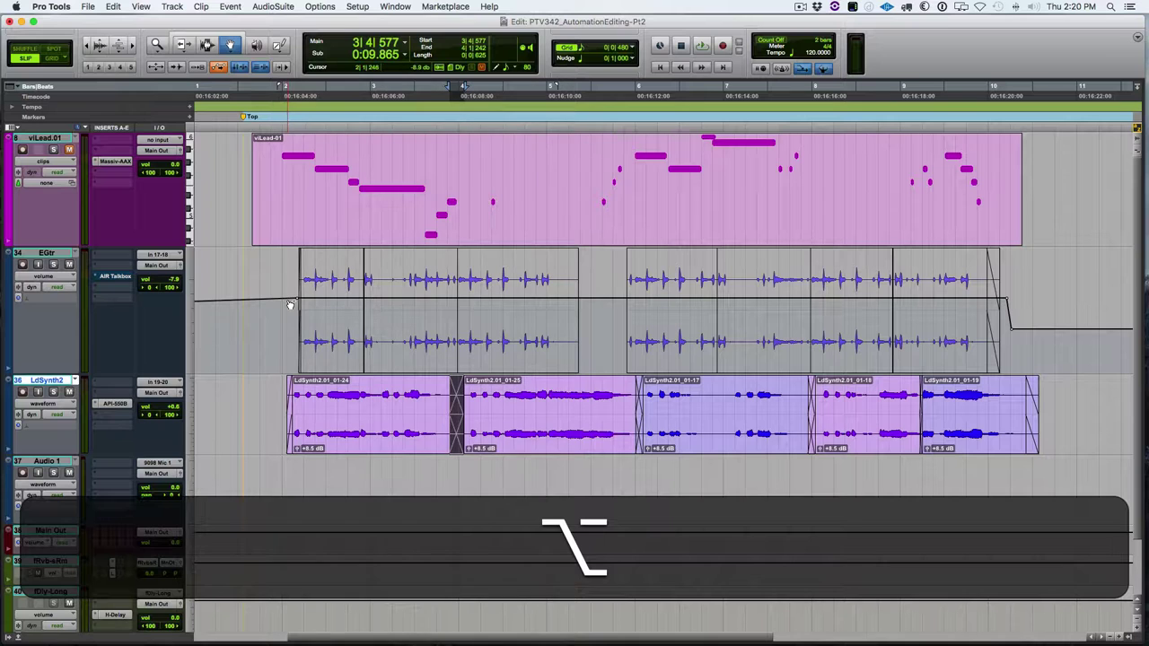
scroll(249, 380, left, 5)
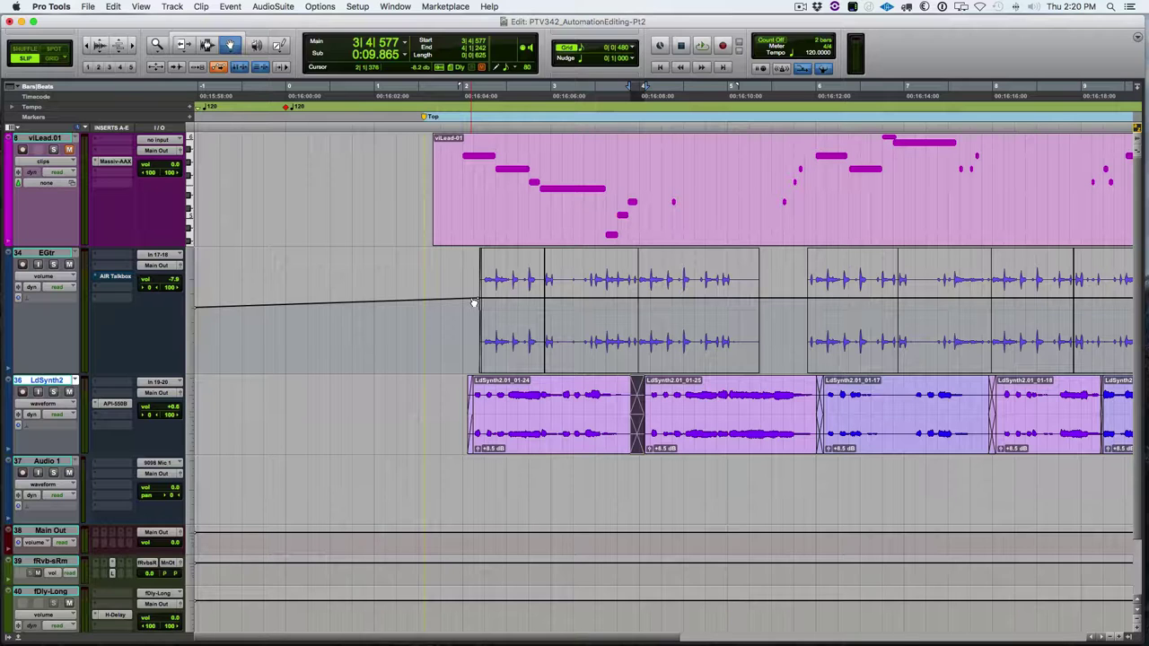
- Add two breakpoints near bar 4 on the EGtr volume line and Trim-raise the stretch between them
key(super)
key(alt+super)
drag(476, 302, 474, 308)
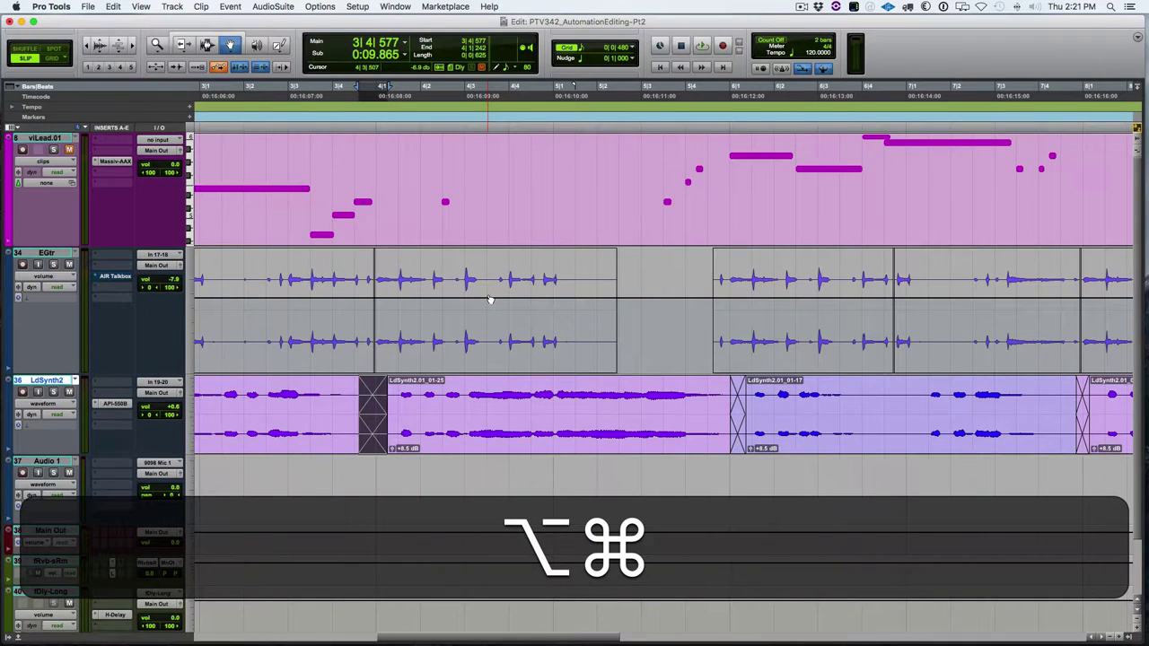
alt+super+click(490, 299)
alt+shift+click(567, 299)
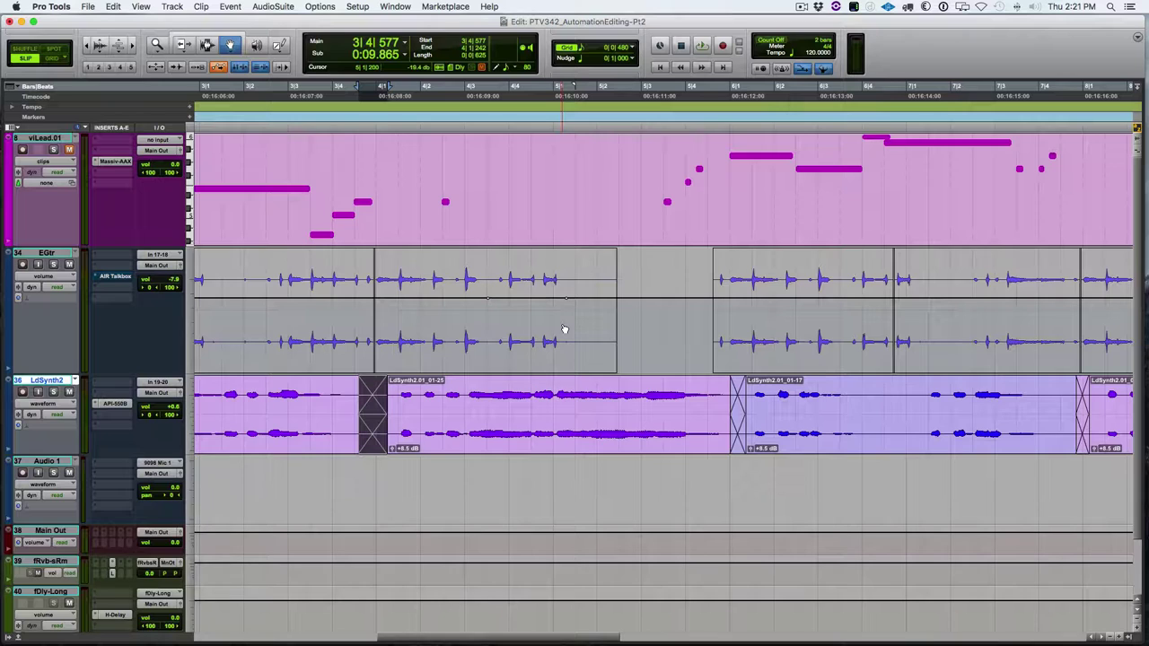
key(F6)
drag(517, 291, 519, 273)
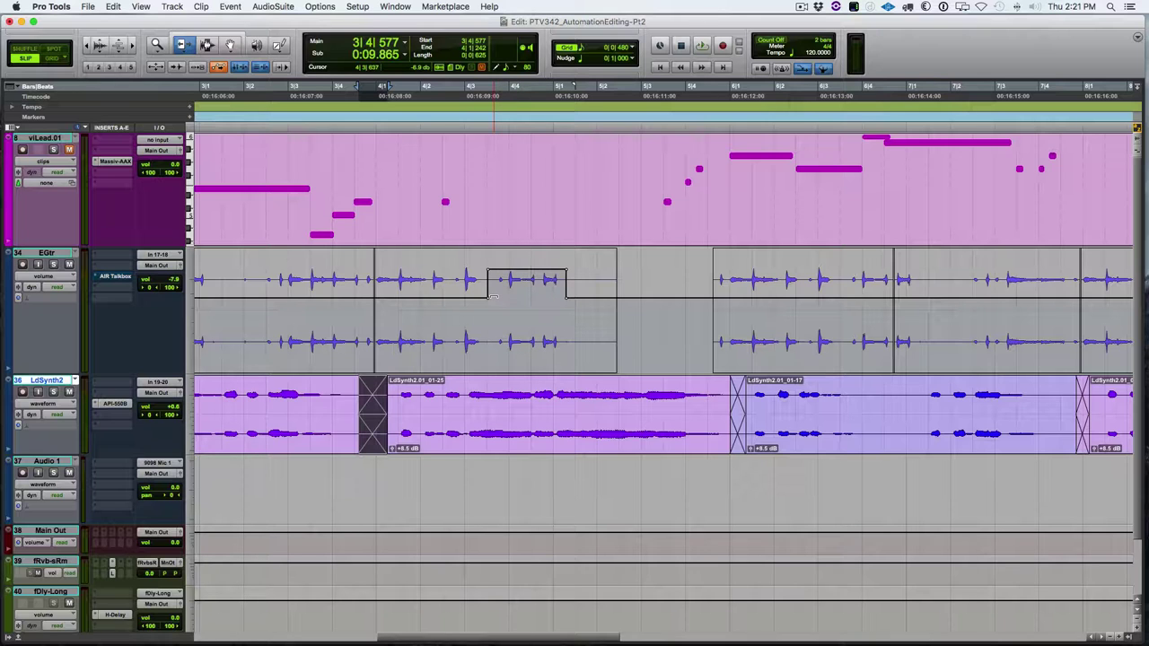
- Zoom in horizontally on the EGtr volume boost around bars 4–5
key(t)
key(t)
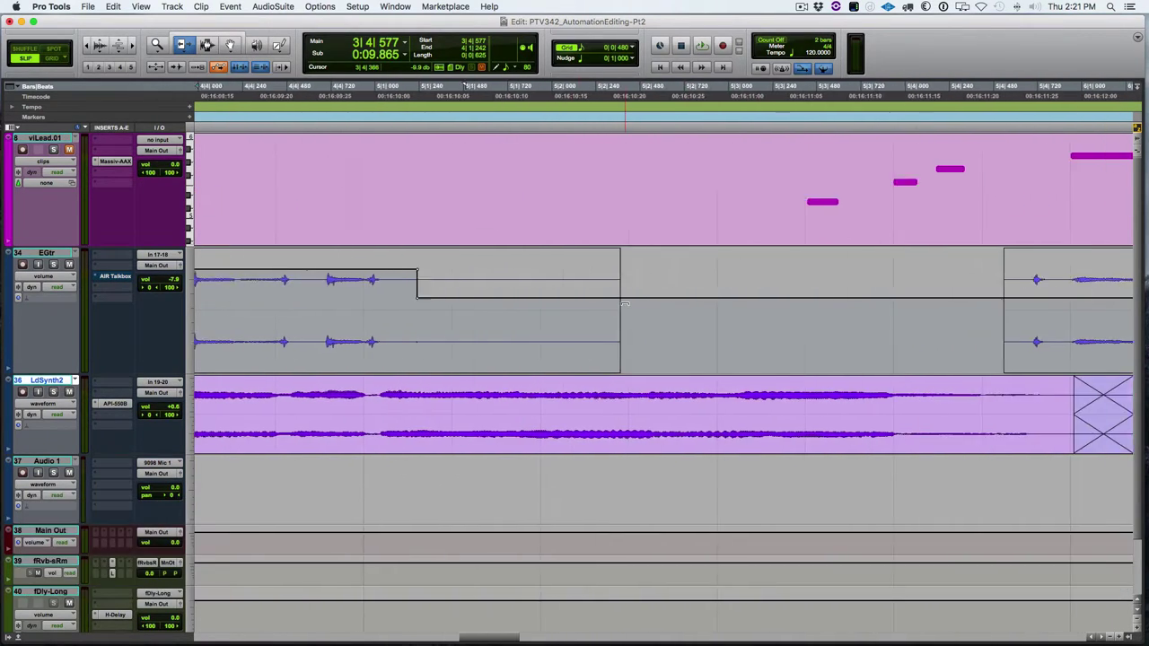
scroll(624, 306, left, 5)
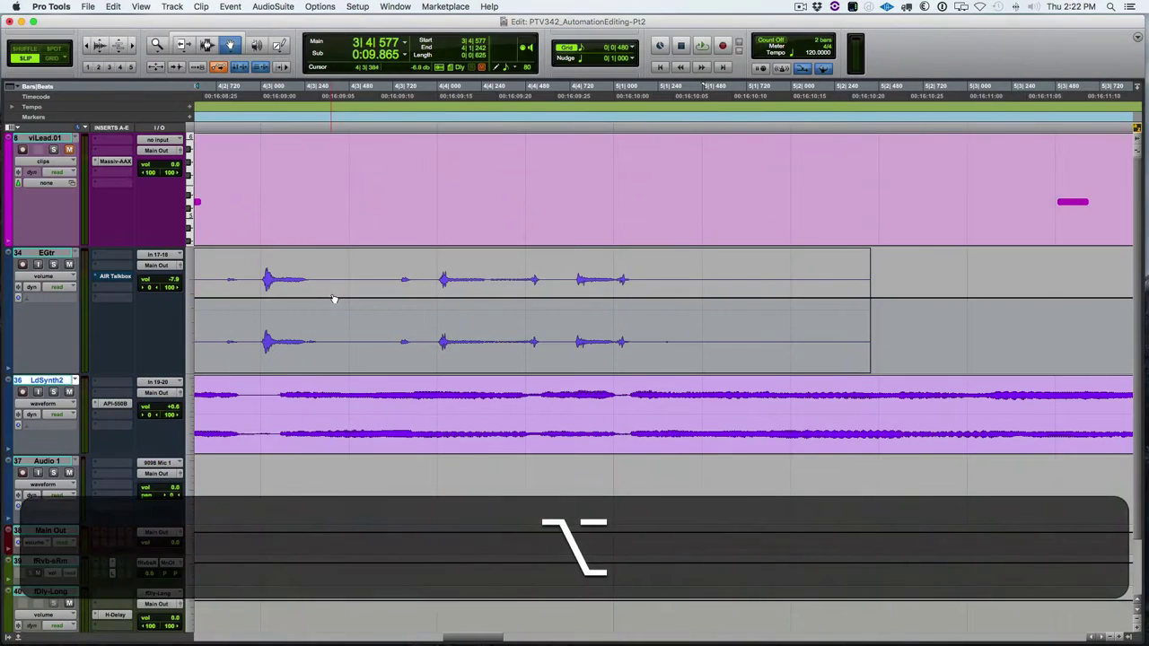
- Add breakpoints around the guitar hits and an outer right breakpoint on the EGtr volume line
alt+click(329, 300)
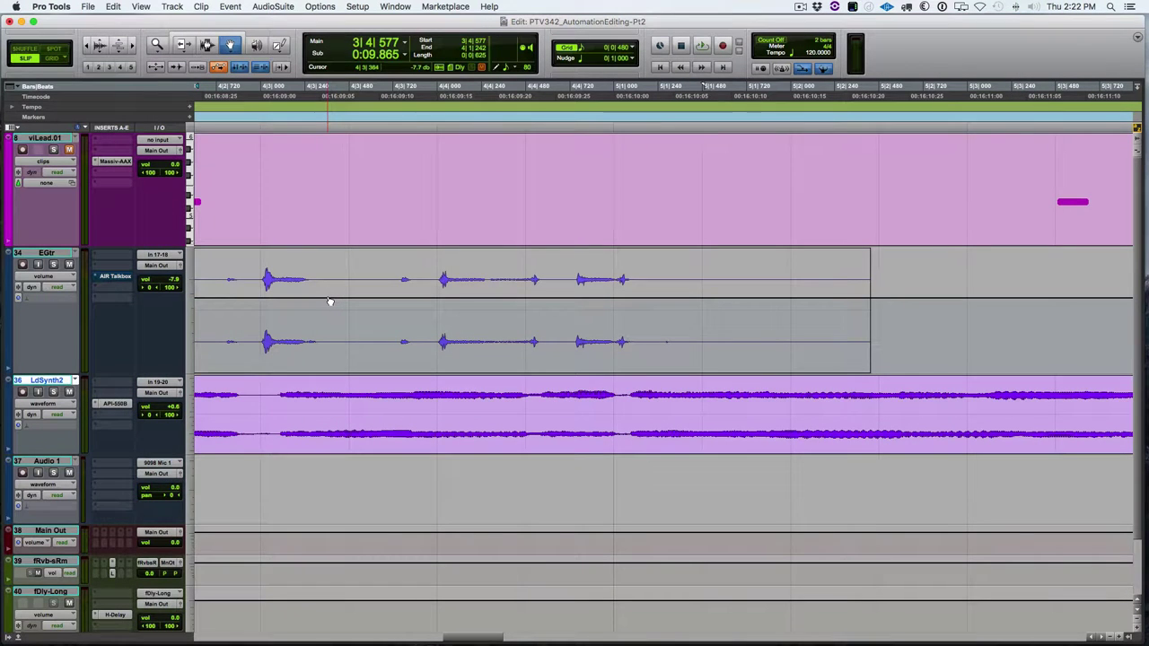
alt+super+click(328, 298)
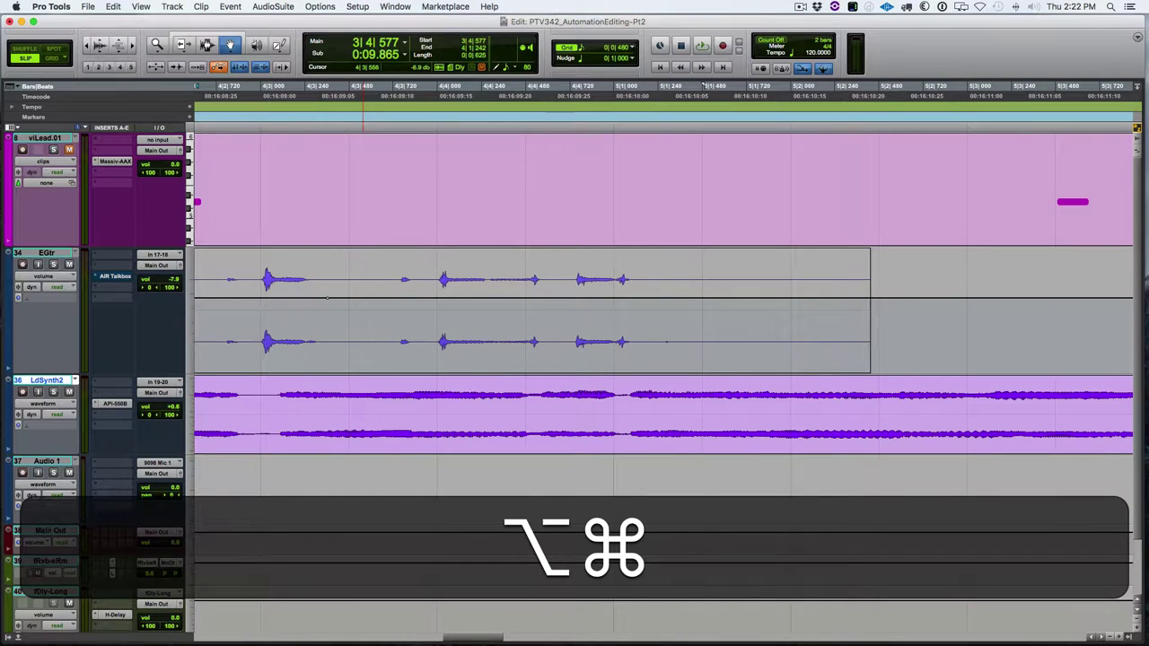
alt+super+click(363, 298)
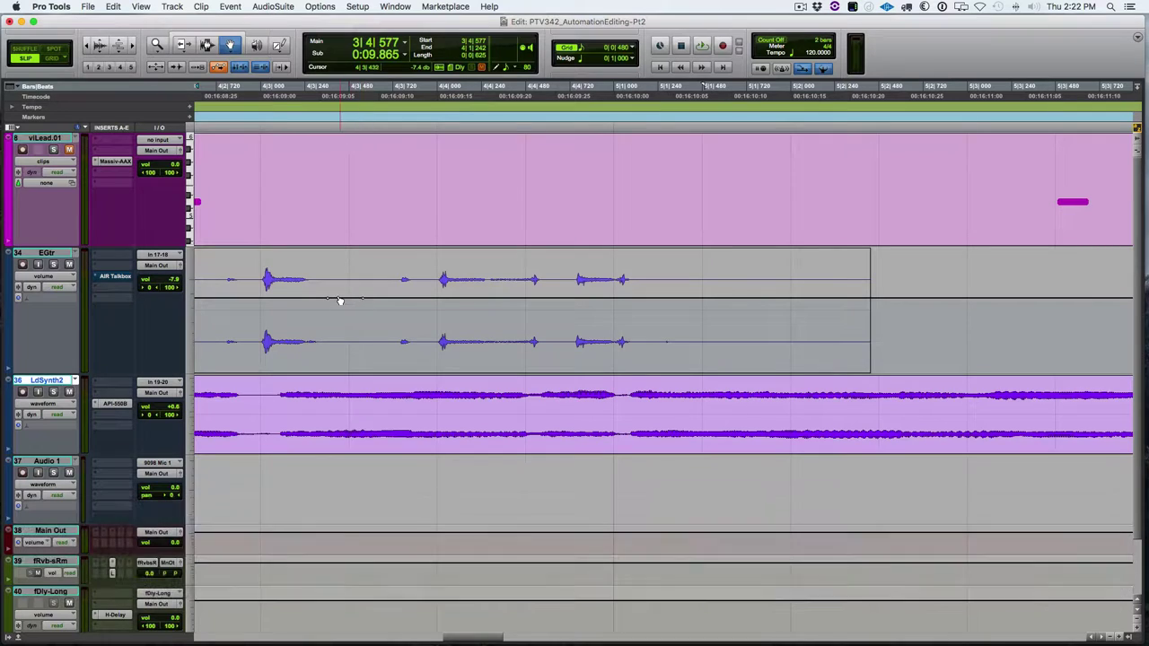
alt+click(364, 301)
alt+super+click(384, 297)
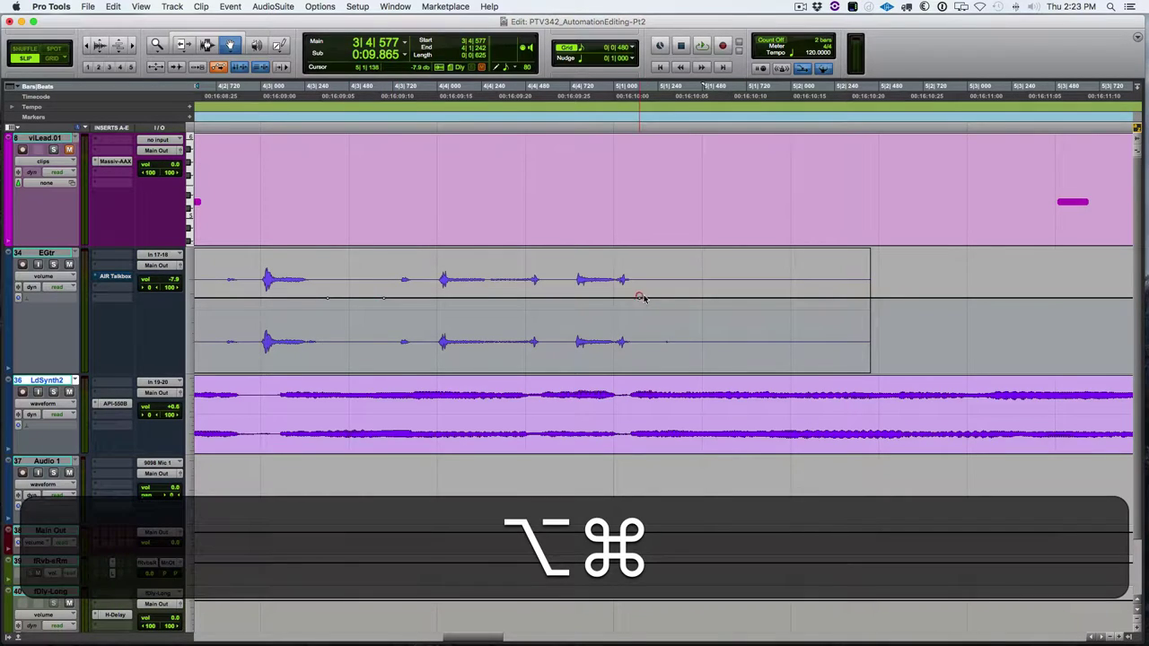
alt+super+click(710, 299)
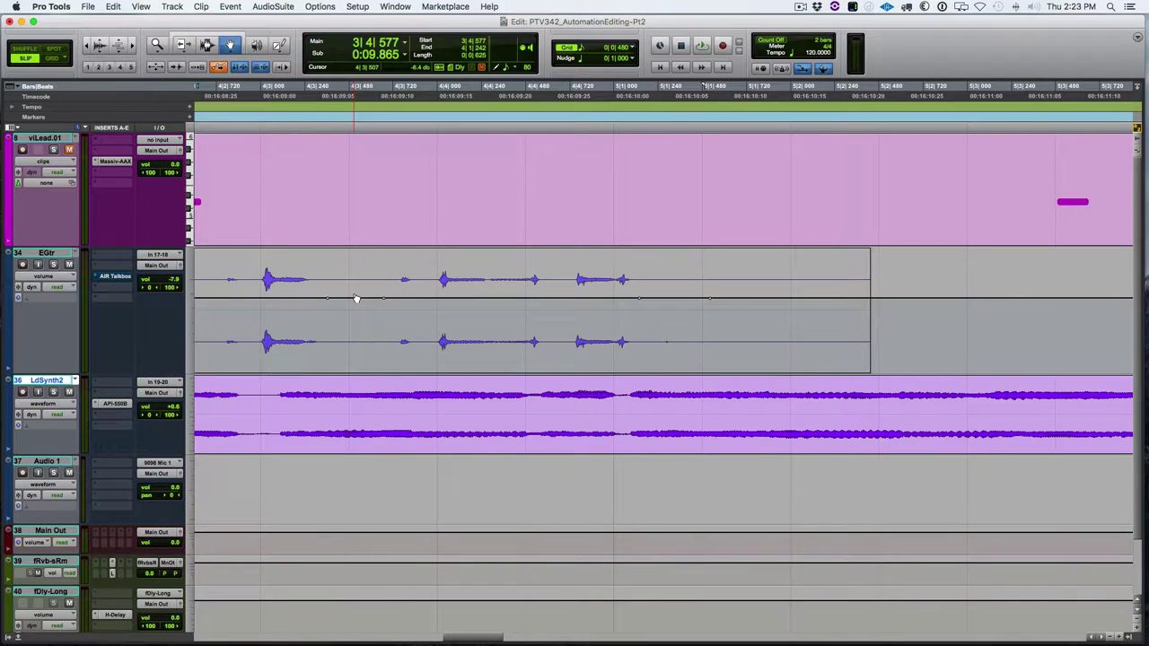
- Raise the middle stretch with sloped edges using Option-Trim instead of a flat step
key(F6)
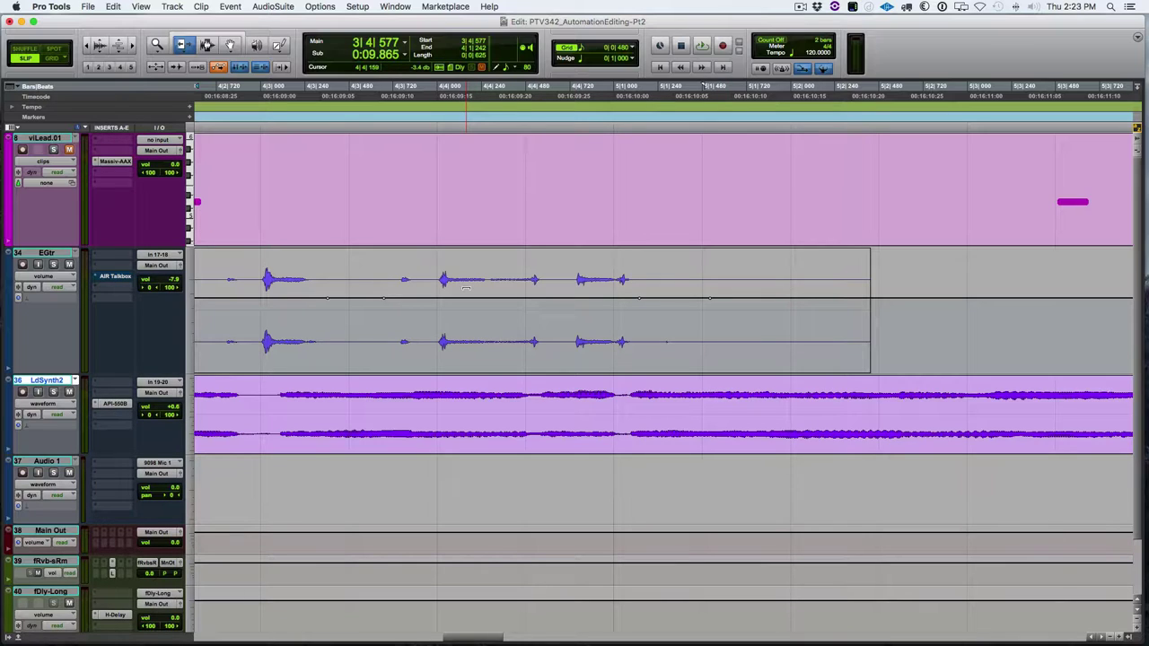
drag(480, 285, 480, 265)
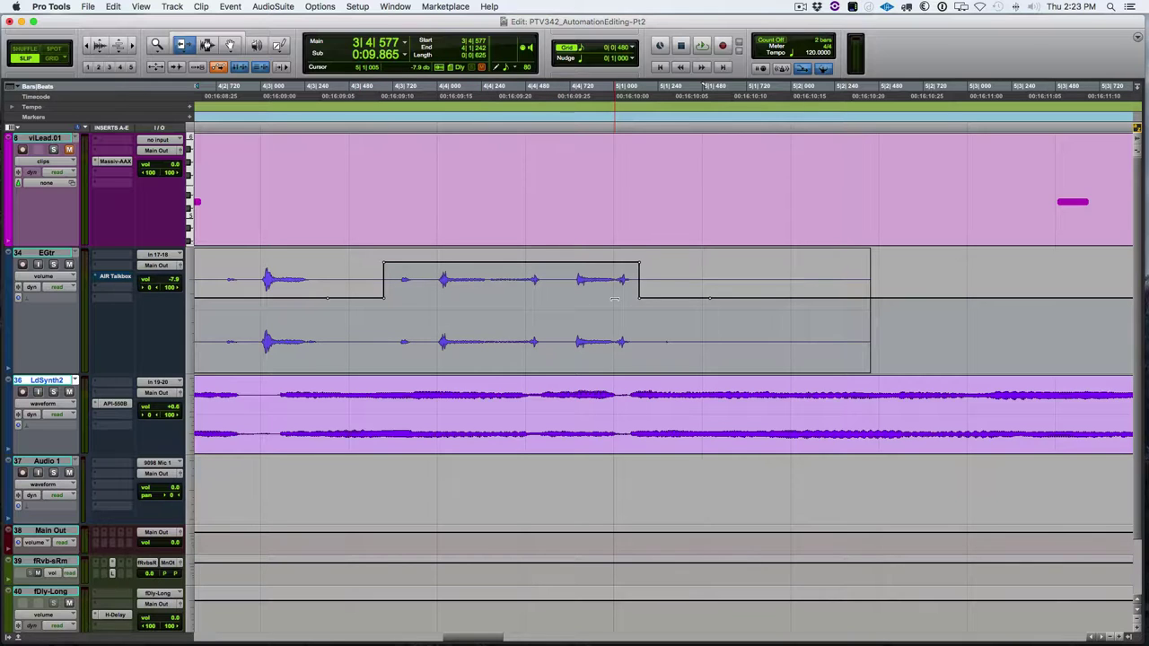
key(super+z)
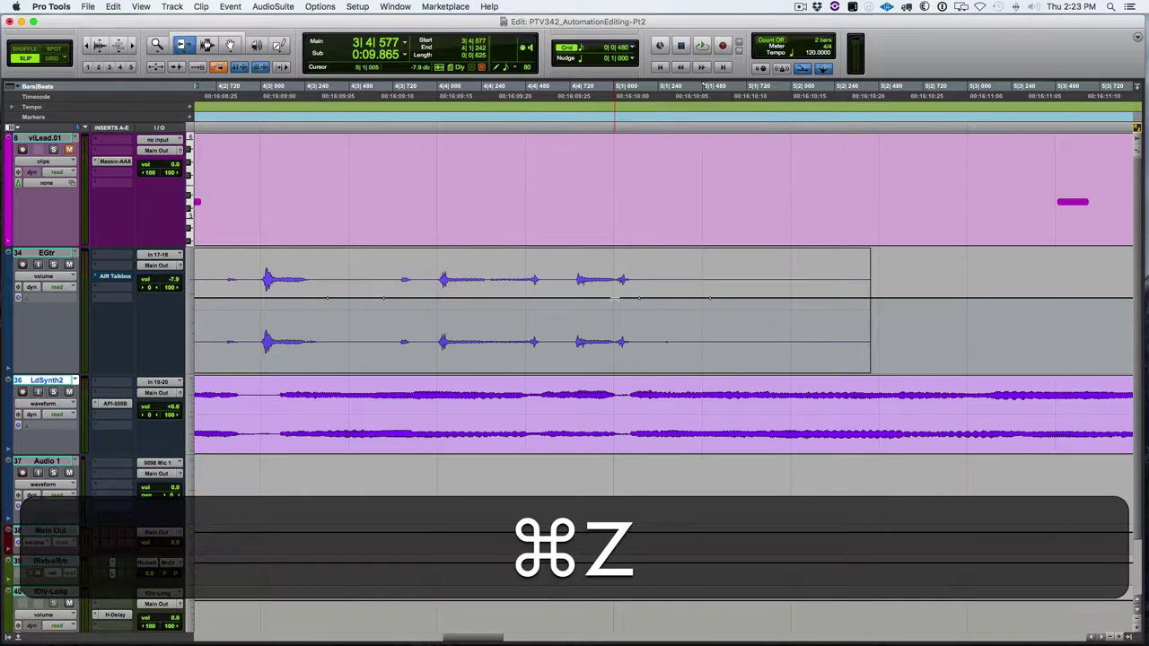
key(alt)
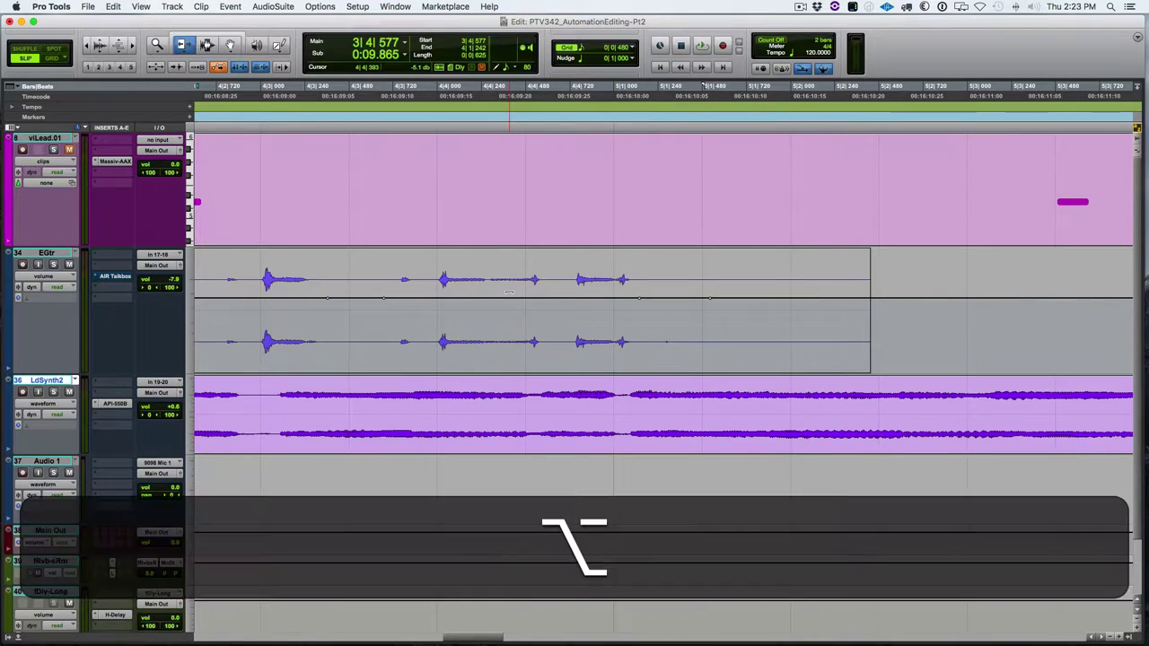
drag(520, 288, 520, 271)
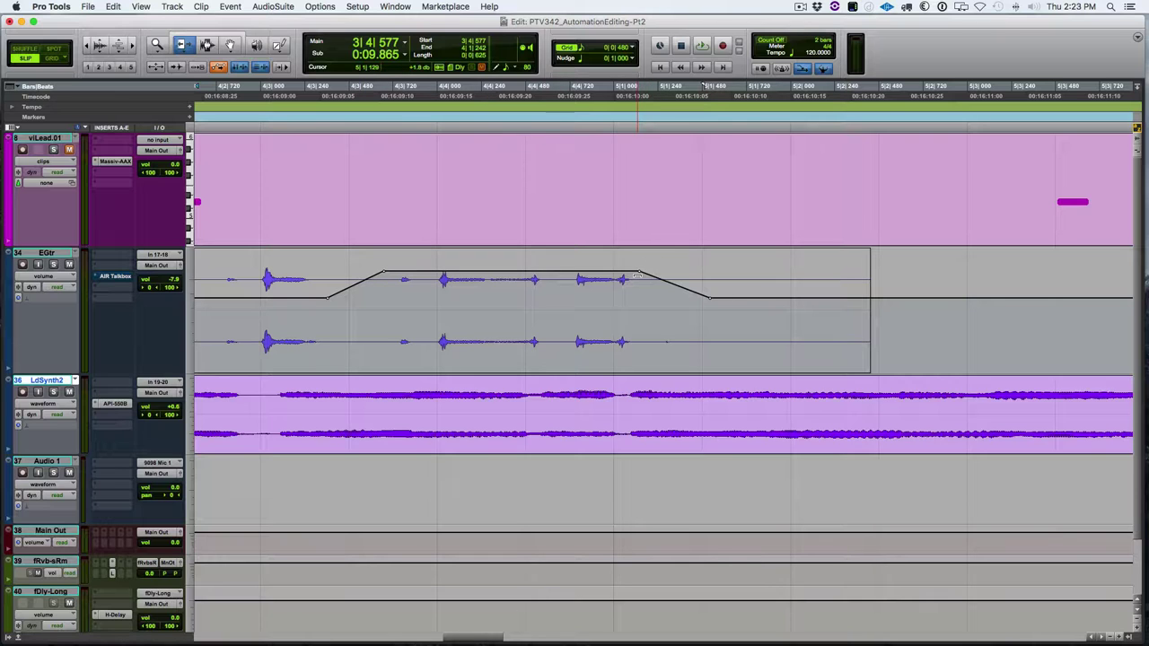
- Add breakpoints on the right clip's volume line and Trim-raise a short plateau between them
key(r)
key(r)
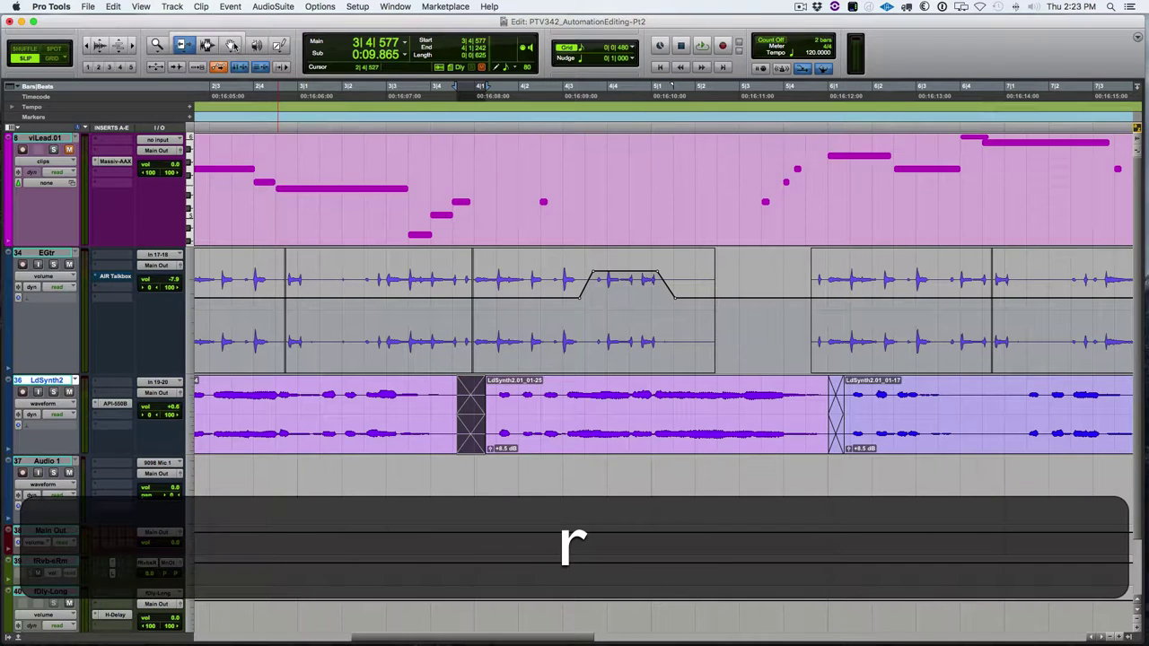
click(232, 45)
scroll(752, 315, right, 3)
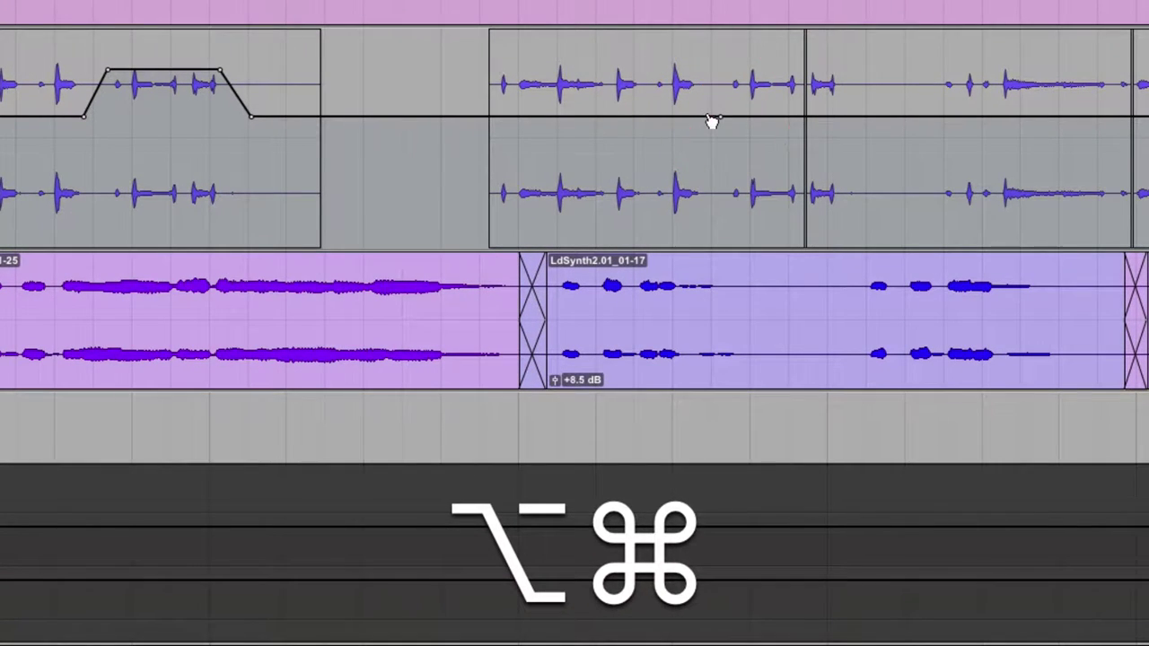
alt+super+click(708, 117)
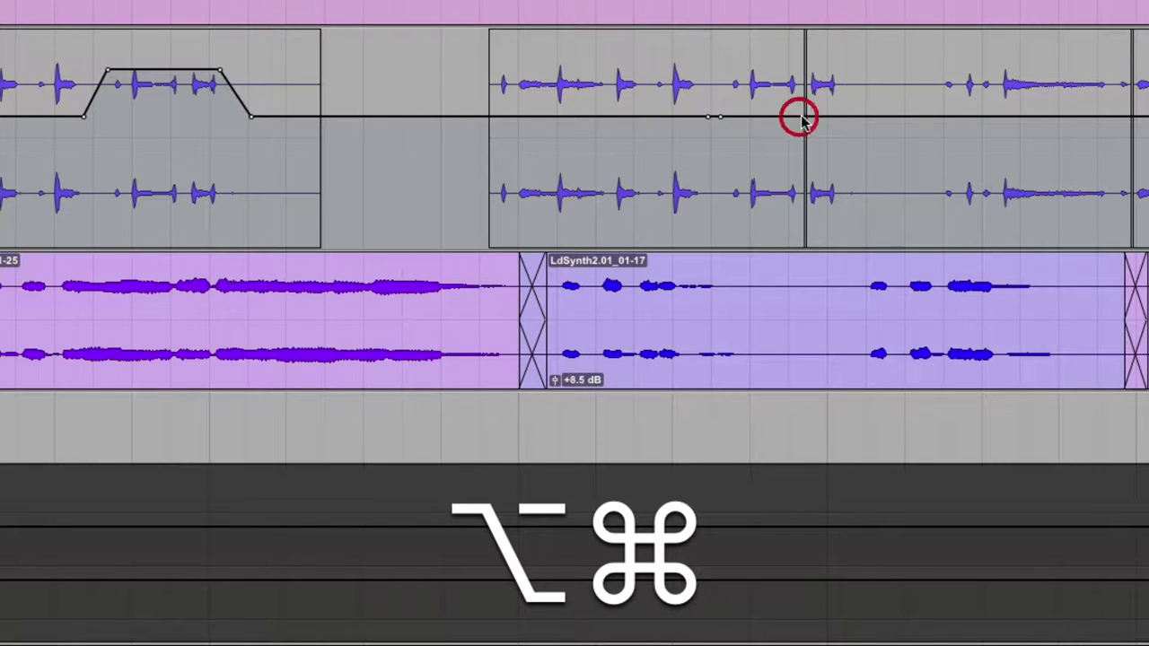
alt+super+click(799, 117)
alt+super+click(808, 117)
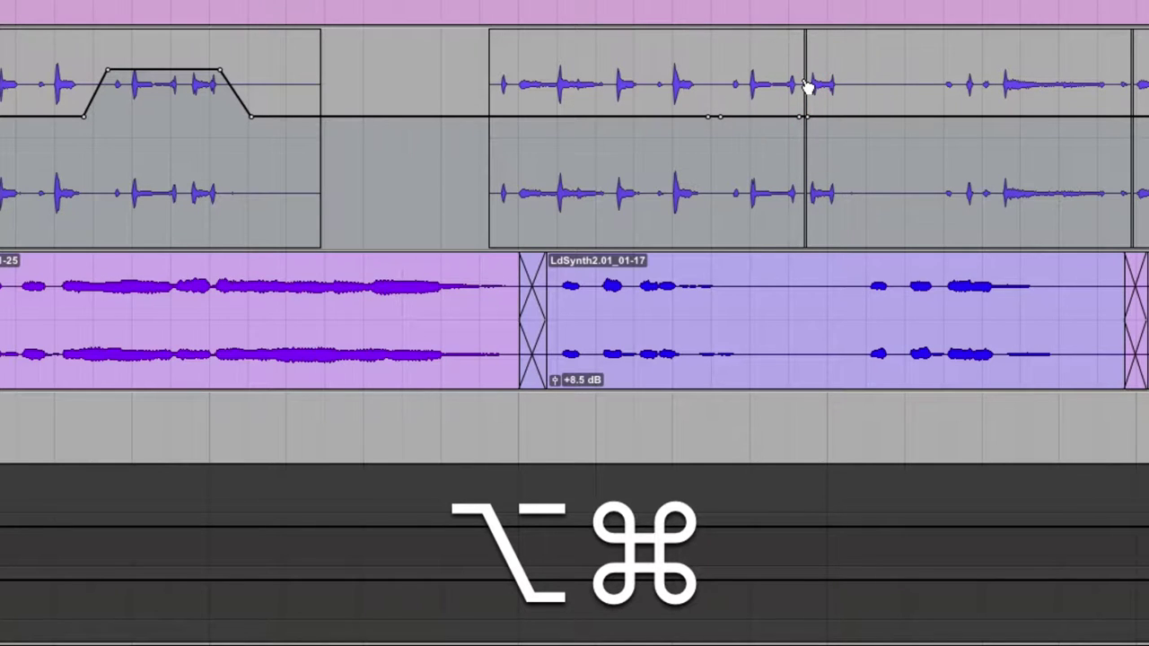
key(alt+super+F6)
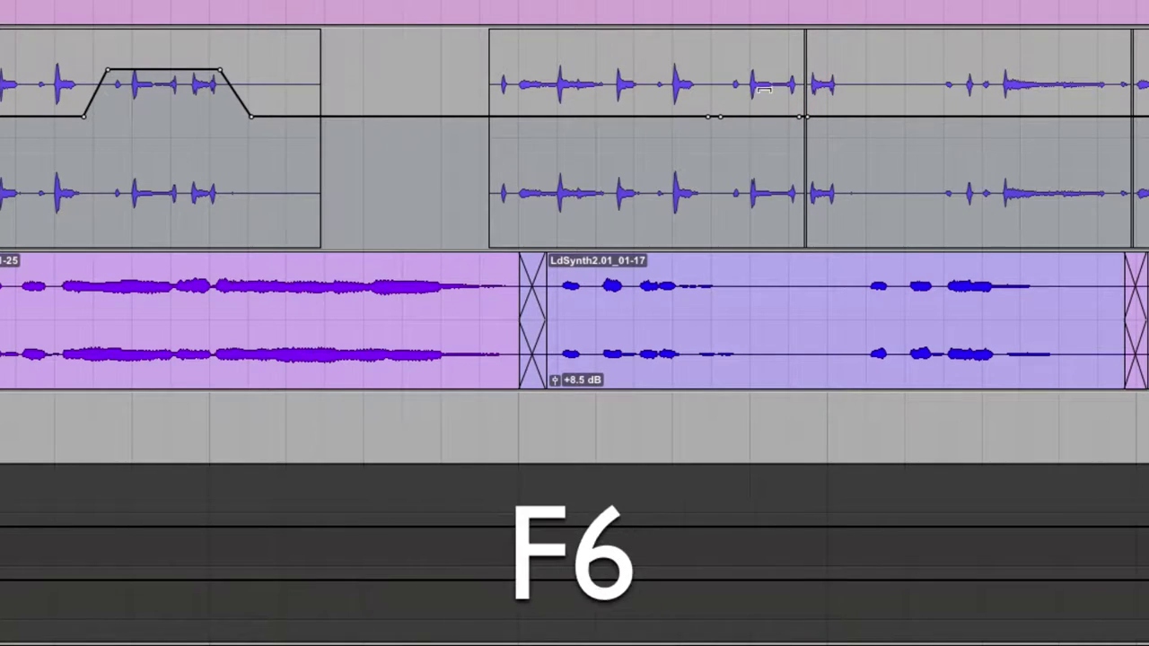
drag(758, 97, 759, 86)
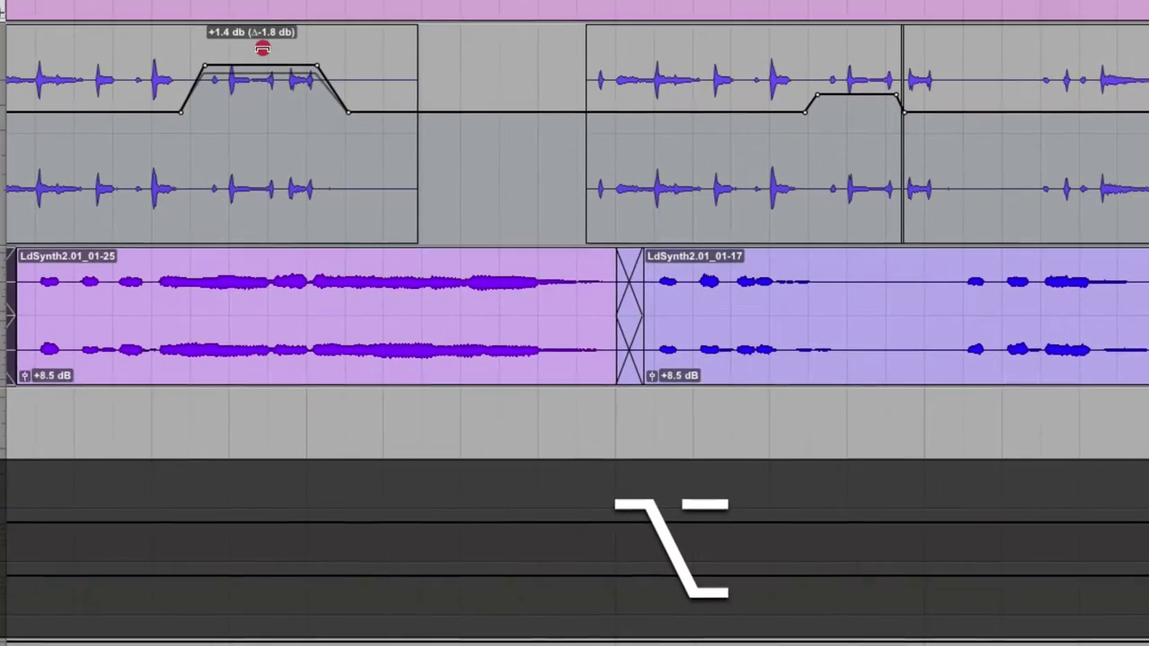
- Nudge both the left and right raised volume sections slightly higher
alt+click(165, 51)
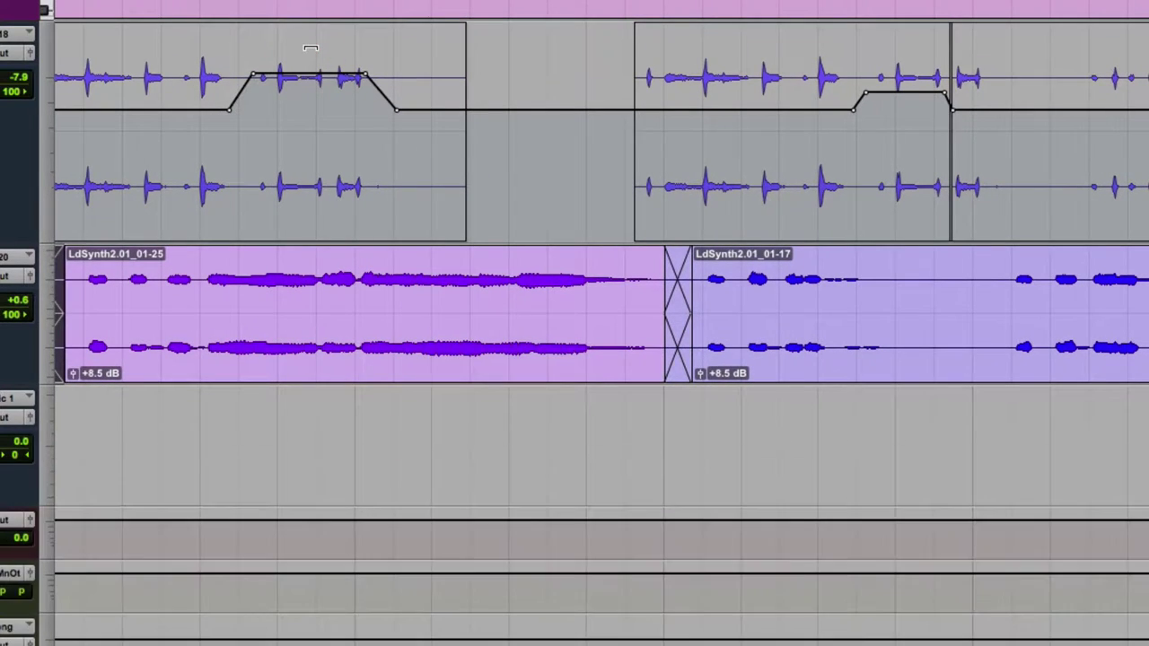
drag(311, 46, 310, 72)
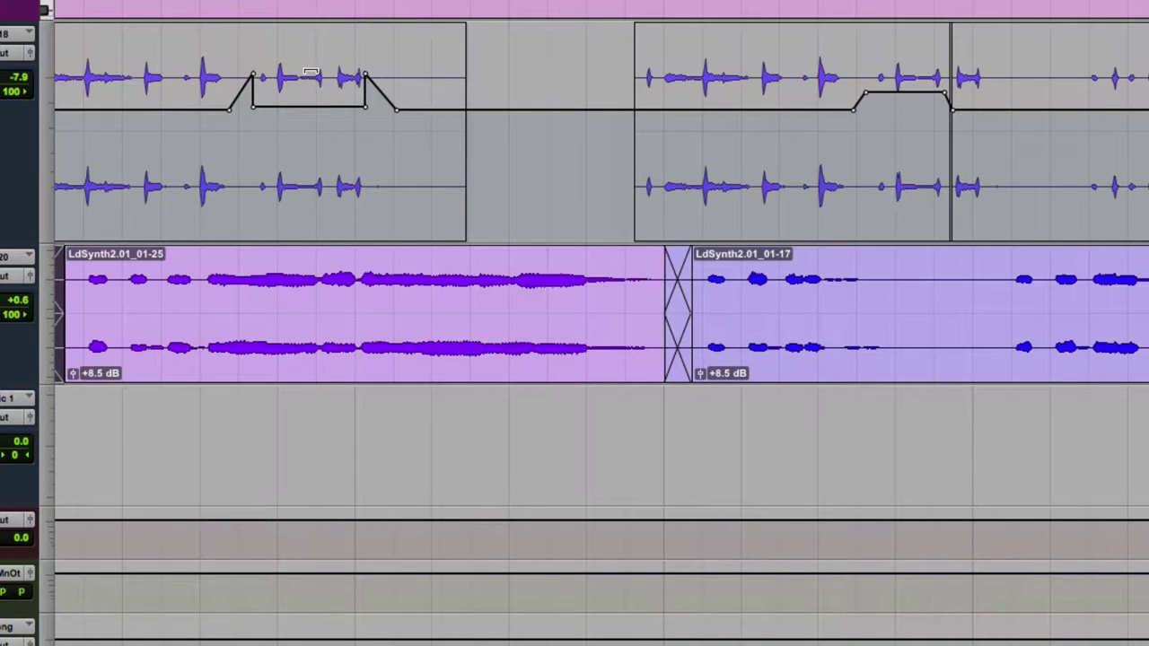
key(super+z)
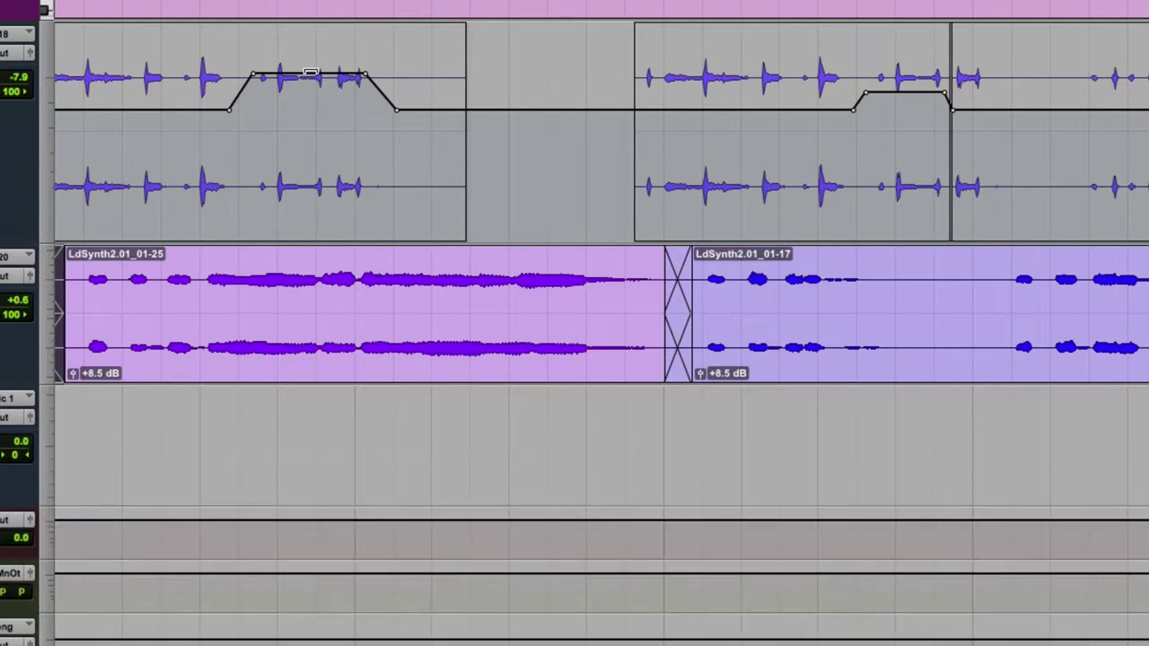
alt+click(312, 70)
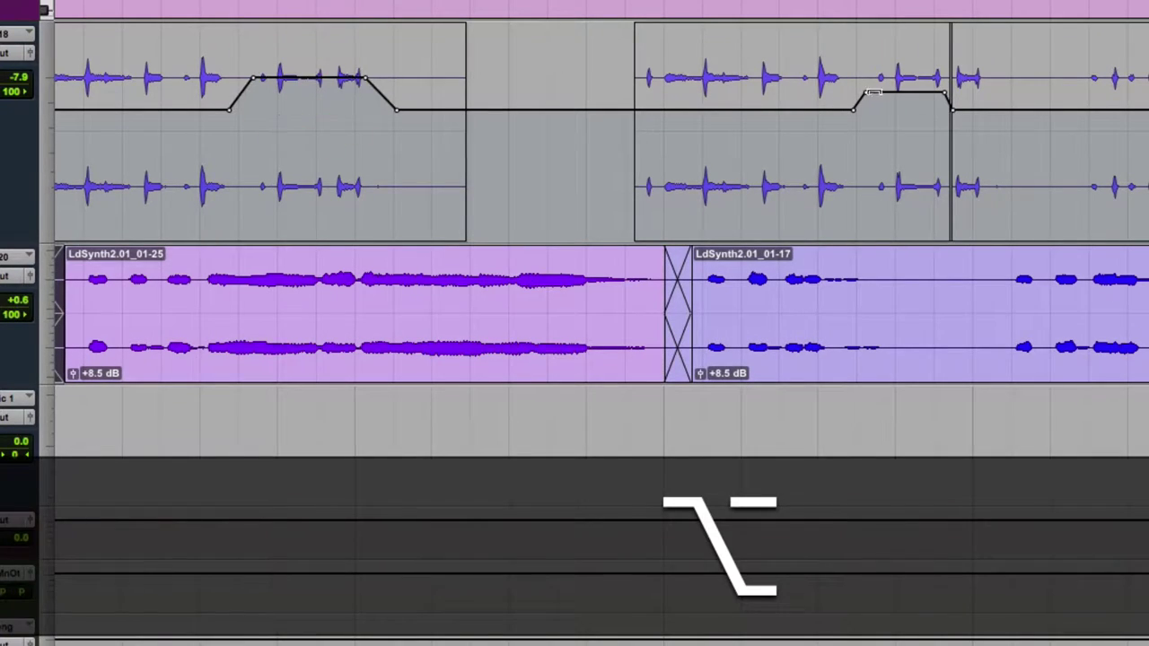
alt+click(904, 87)
key(r)
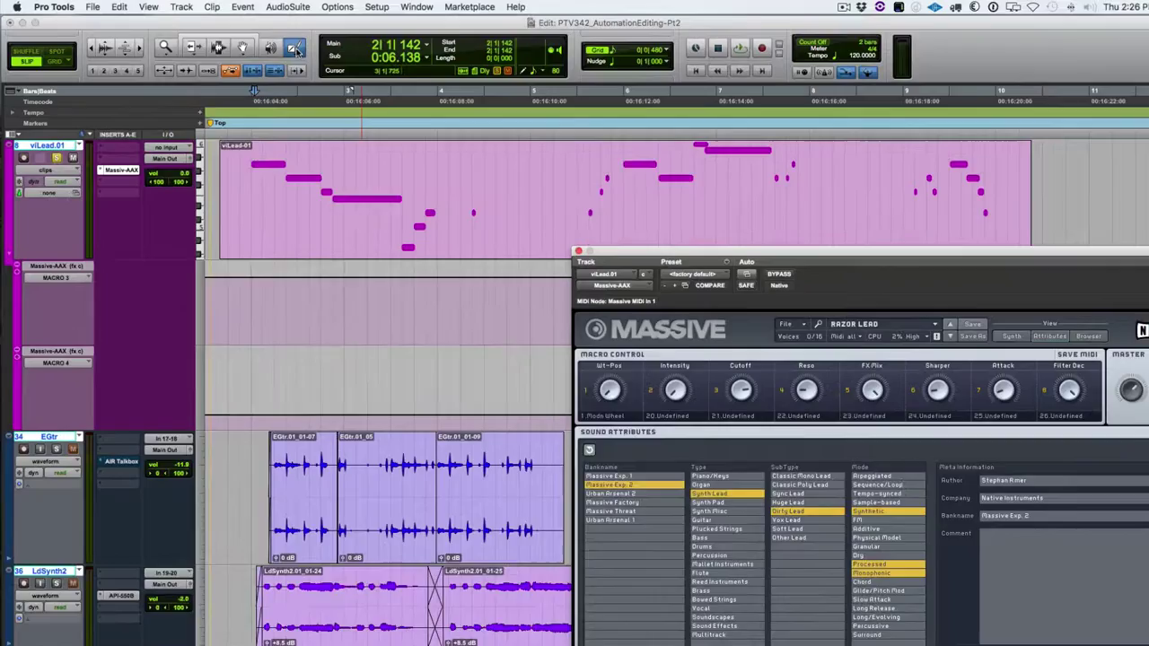
- Choose the Triangle pencil shape and enable Grid mode at 1/16 note
click(280, 45)
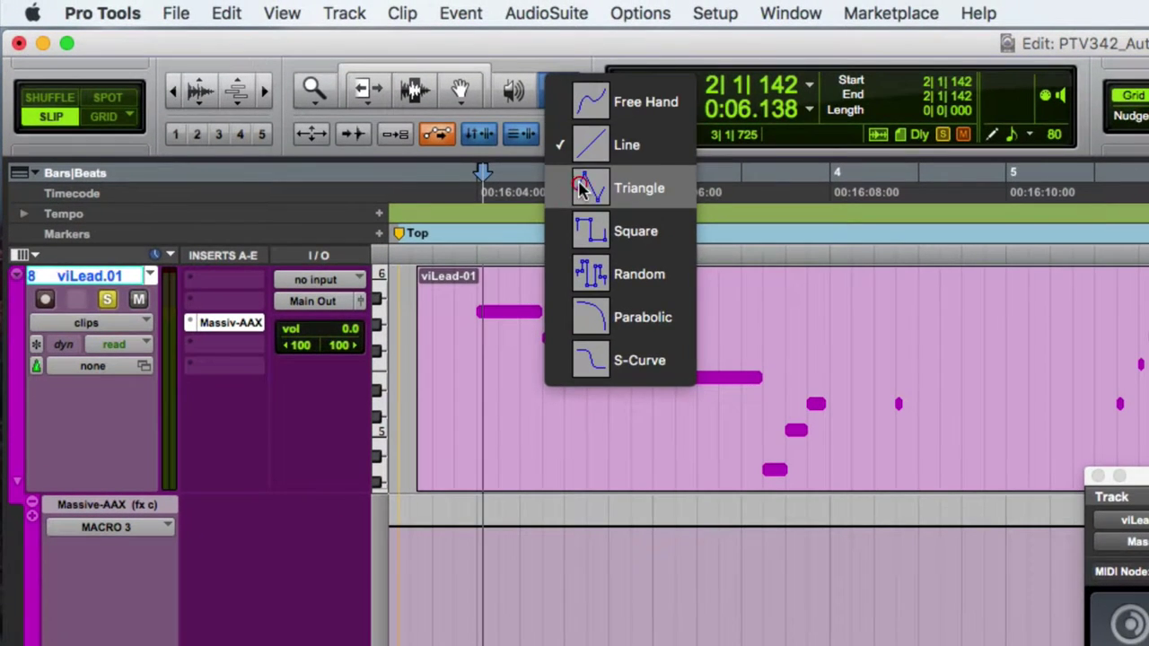
click(580, 188)
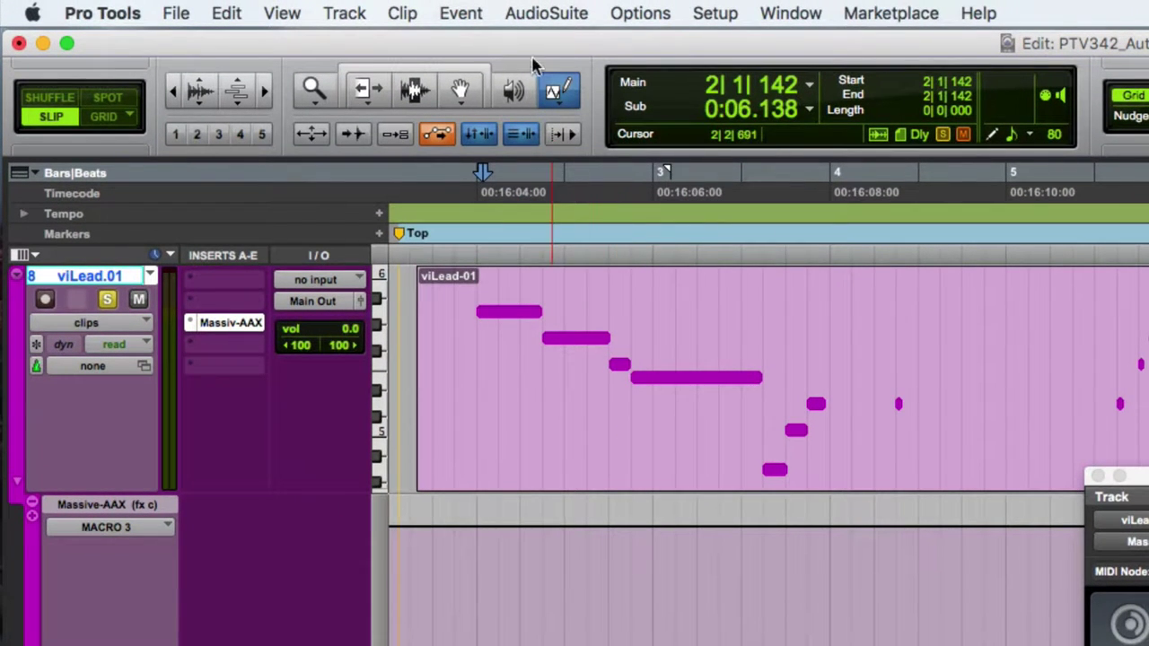
click(102, 115)
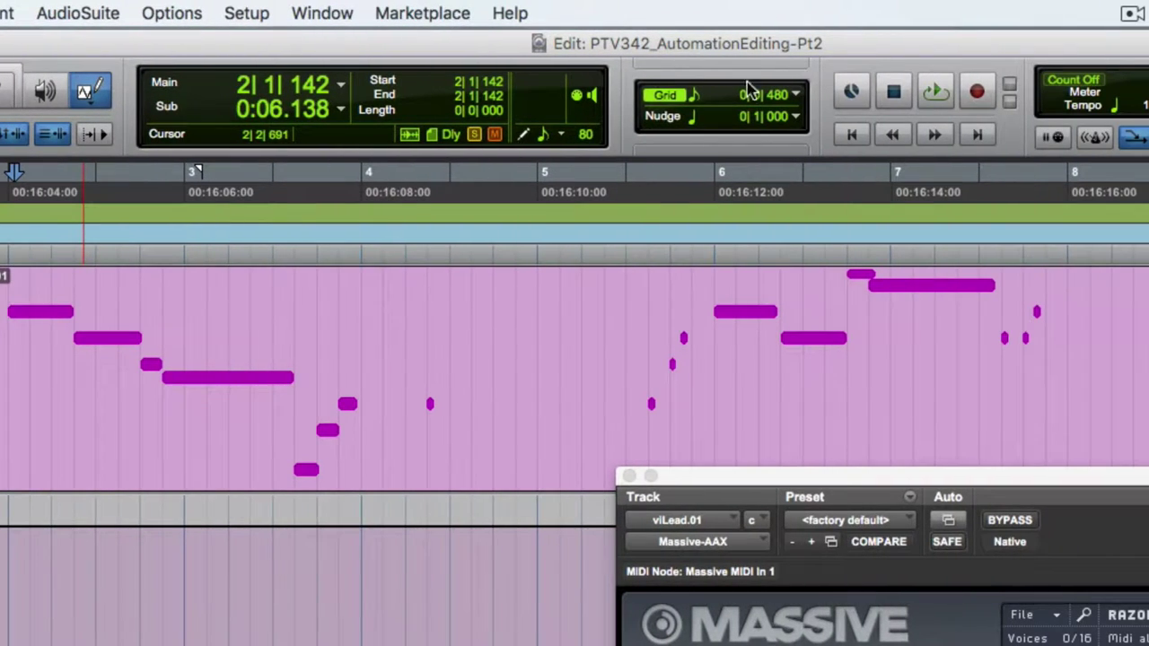
click(796, 98)
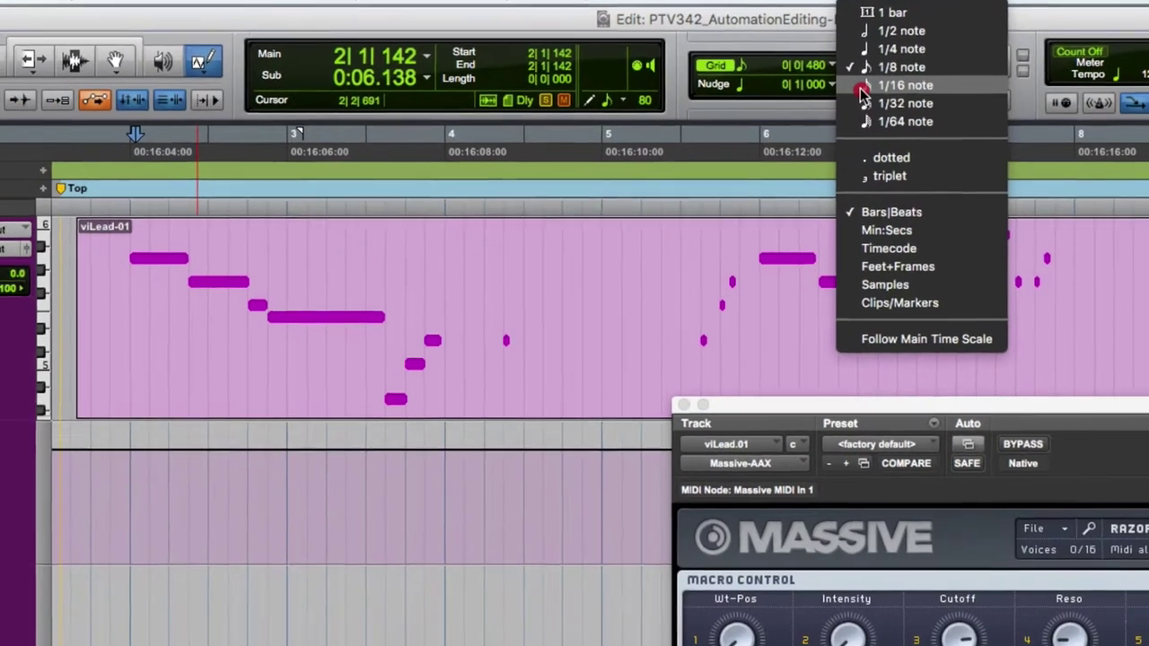
click(828, 122)
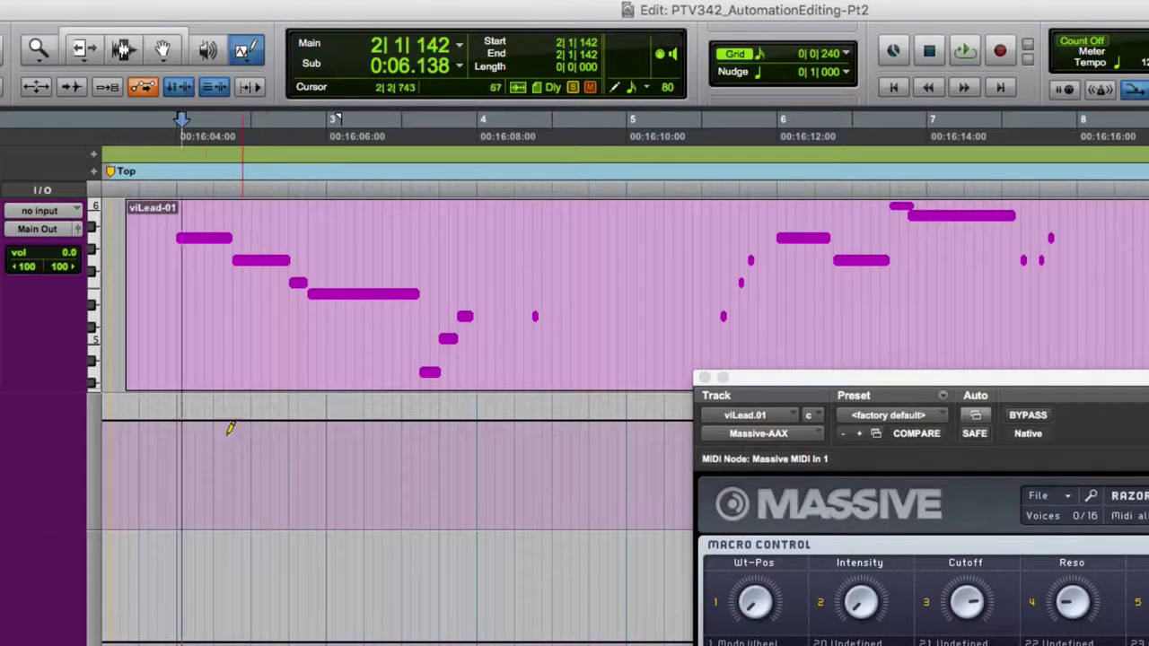
- Draw a dense triangle wave across the Macro 3 lane, audition it, and undo it
mouse_move(141, 411)
mouse_down()
mouse_move(577, 441)
mouse_move(1059, 438)
mouse_up()
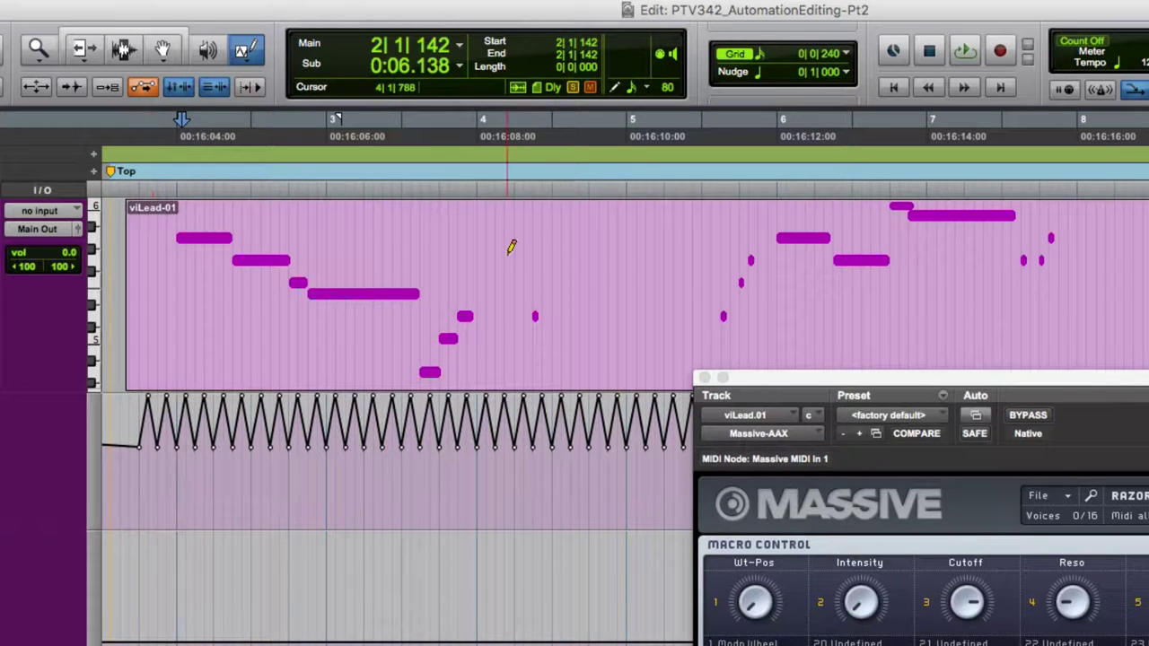
key(space)
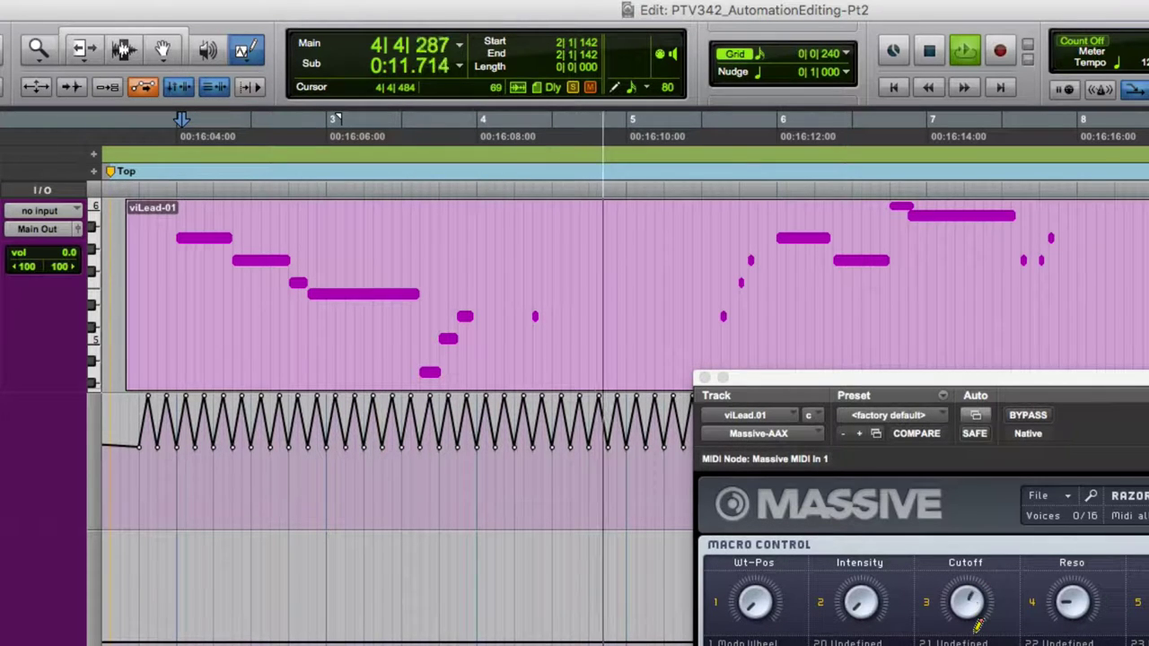
key(space)
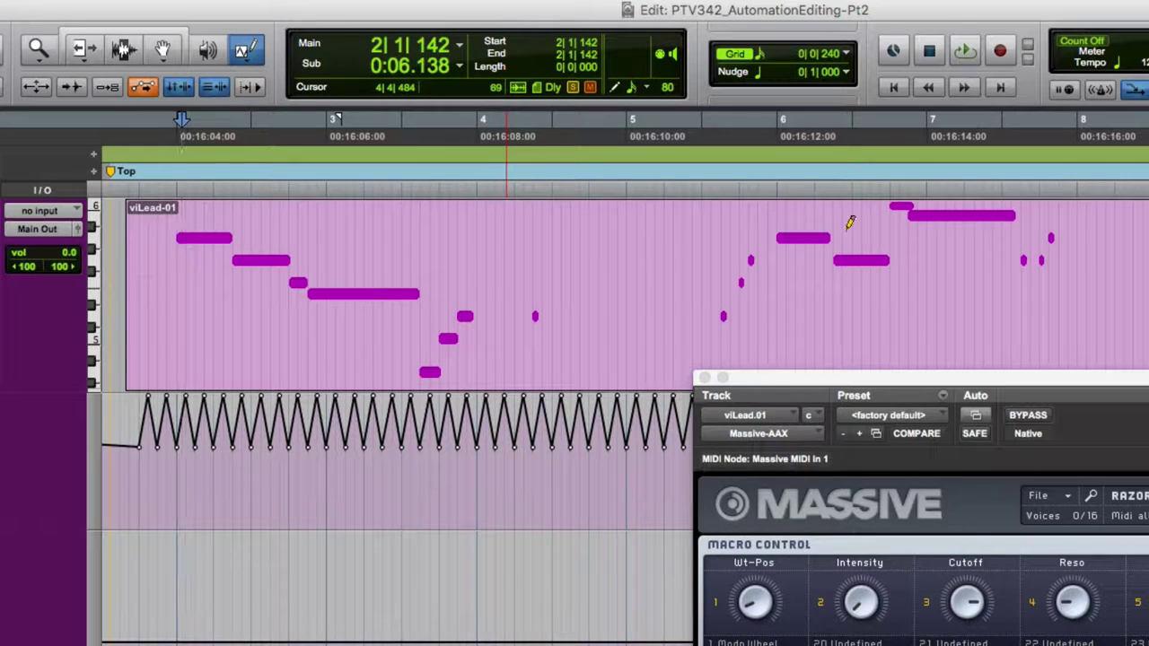
key(super+z)
- Set the grid to 1/4 note, redraw triangle automation over bars 2–5, and play it
click(846, 58)
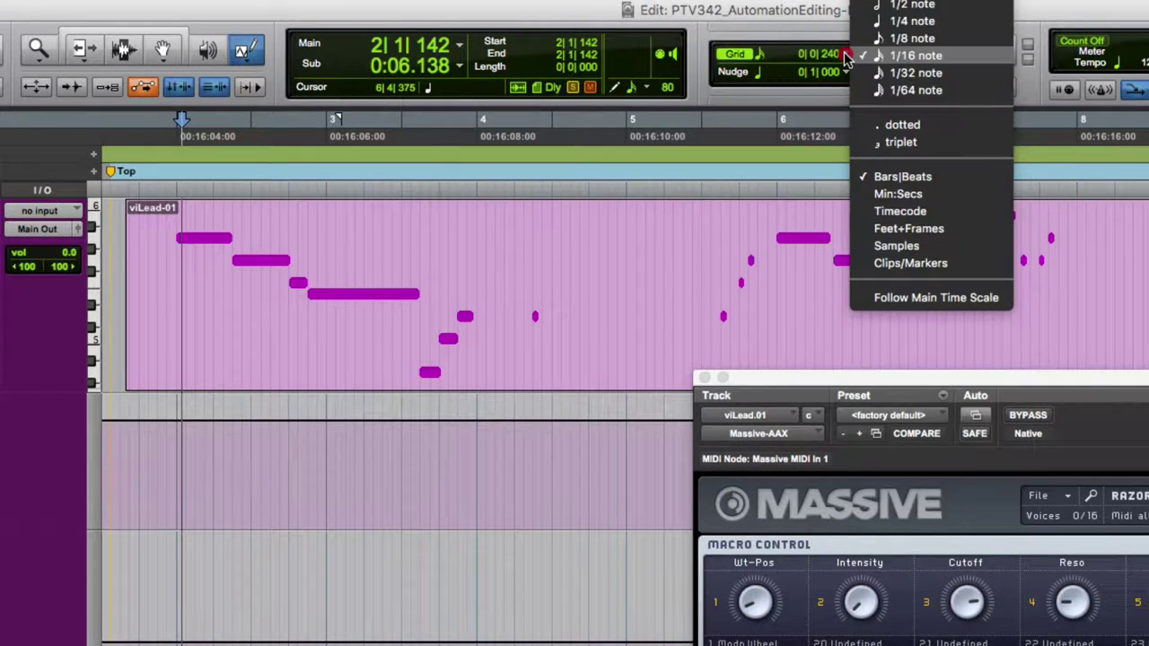
click(911, 21)
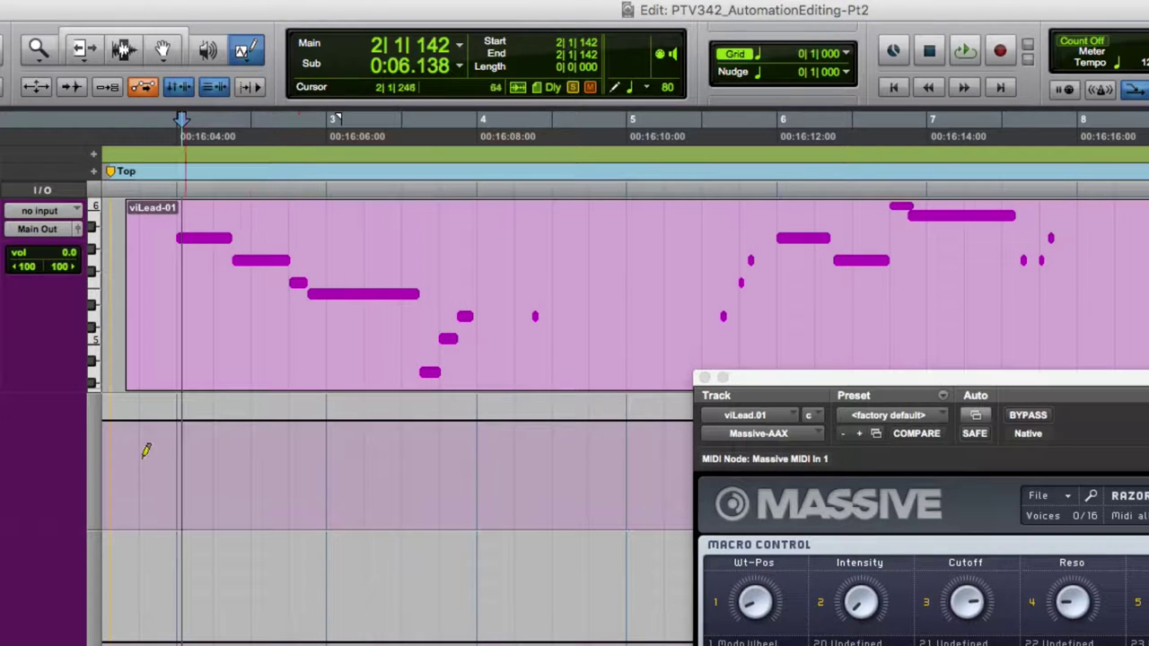
mouse_move(176, 413)
mouse_down()
mouse_move(300, 437)
mouse_move(615, 440)
mouse_up()
key(space)
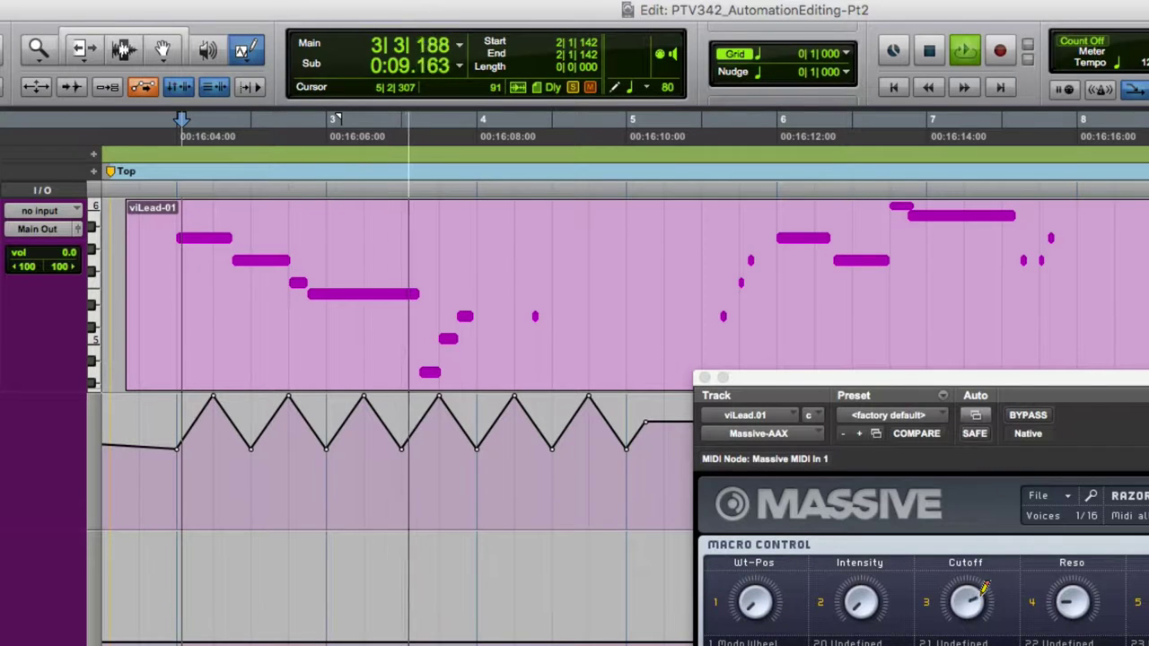
key(space)
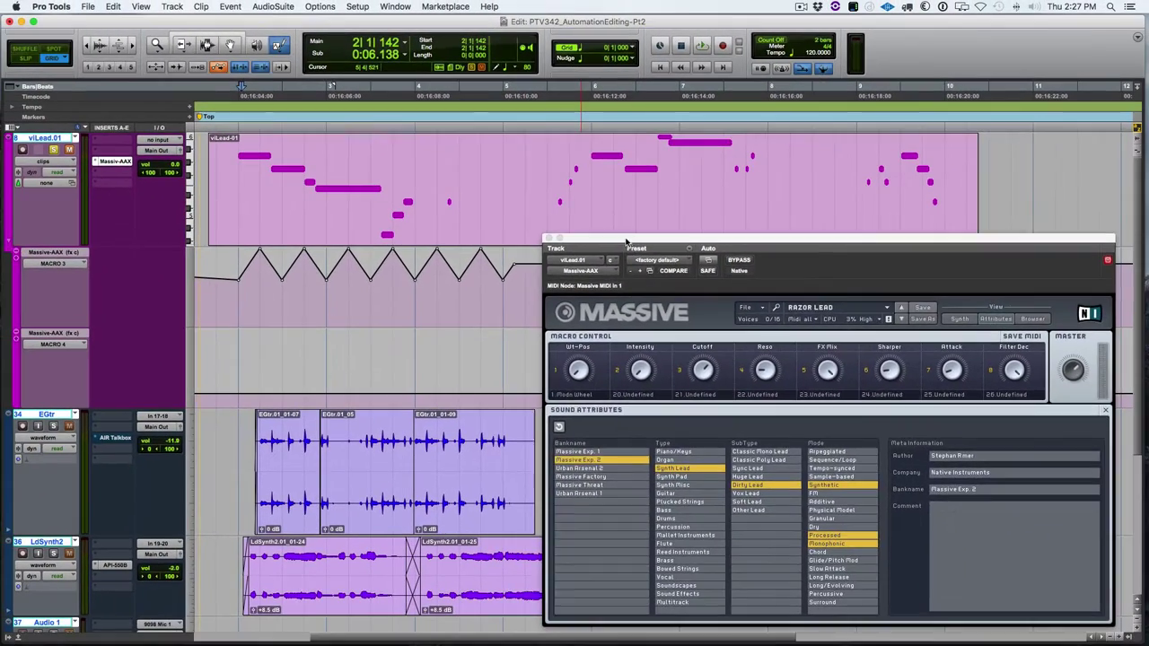
- Move the Massive window aside and audition a larger triangle pattern on Macro 3
drag(626, 243, 417, 448)
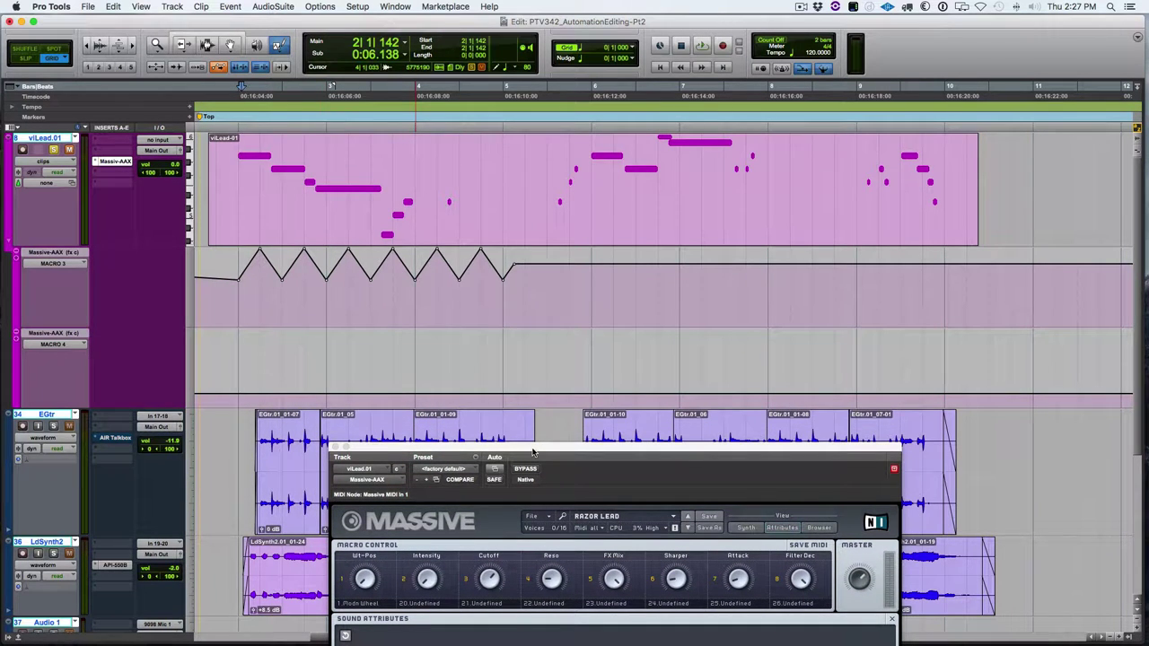
drag(532, 451, 533, 429)
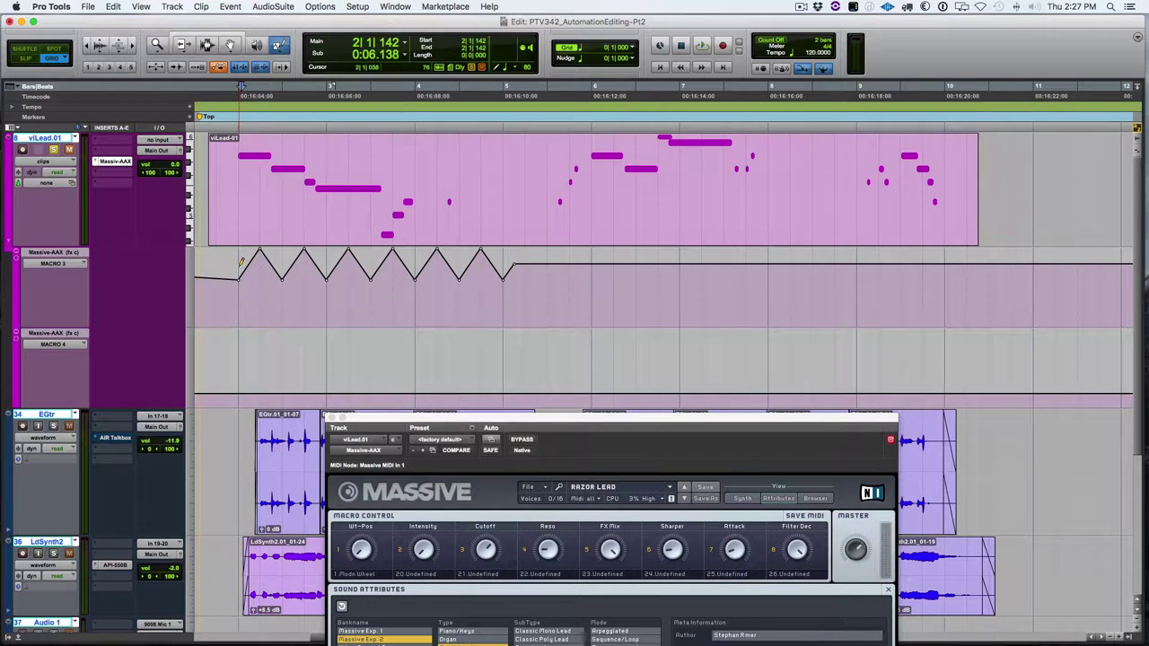
mouse_move(244, 269)
mouse_down()
mouse_move(423, 341)
mouse_move(924, 380)
mouse_move(897, 382)
mouse_up()
key(space)
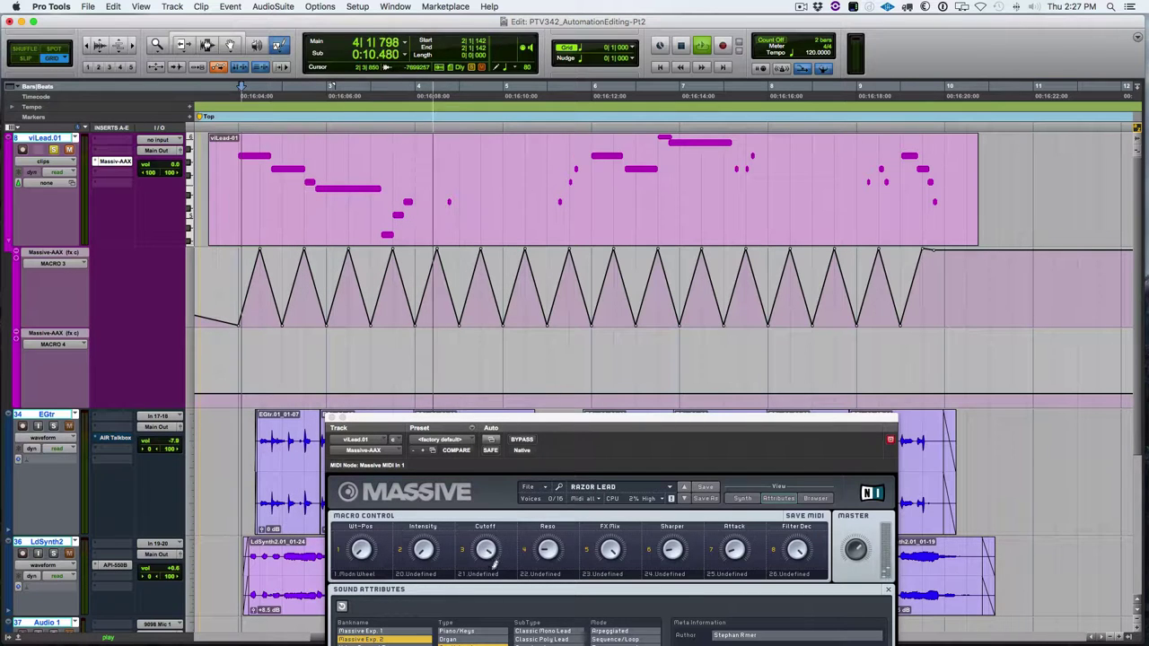
key(space)
- Replace it with a shallow, low-range triangle wave from bar 2 to about bar 8
key(super+z)
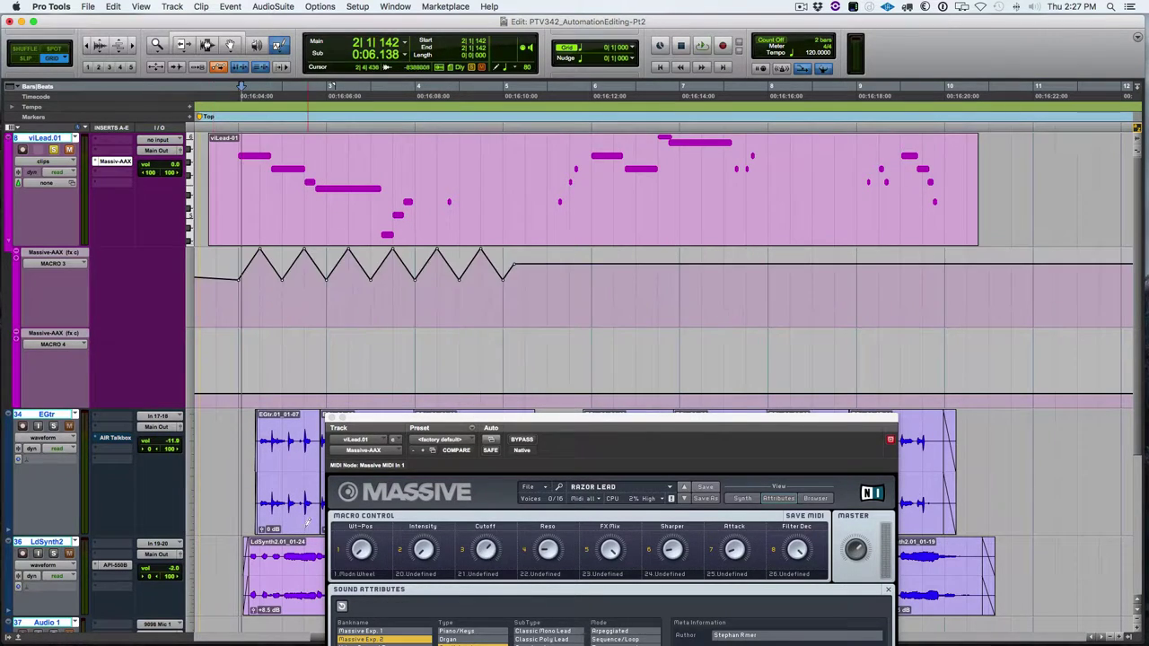
mouse_move(305, 316)
mouse_down()
mouse_move(731, 311)
mouse_move(782, 259)
mouse_move(783, 303)
mouse_up()
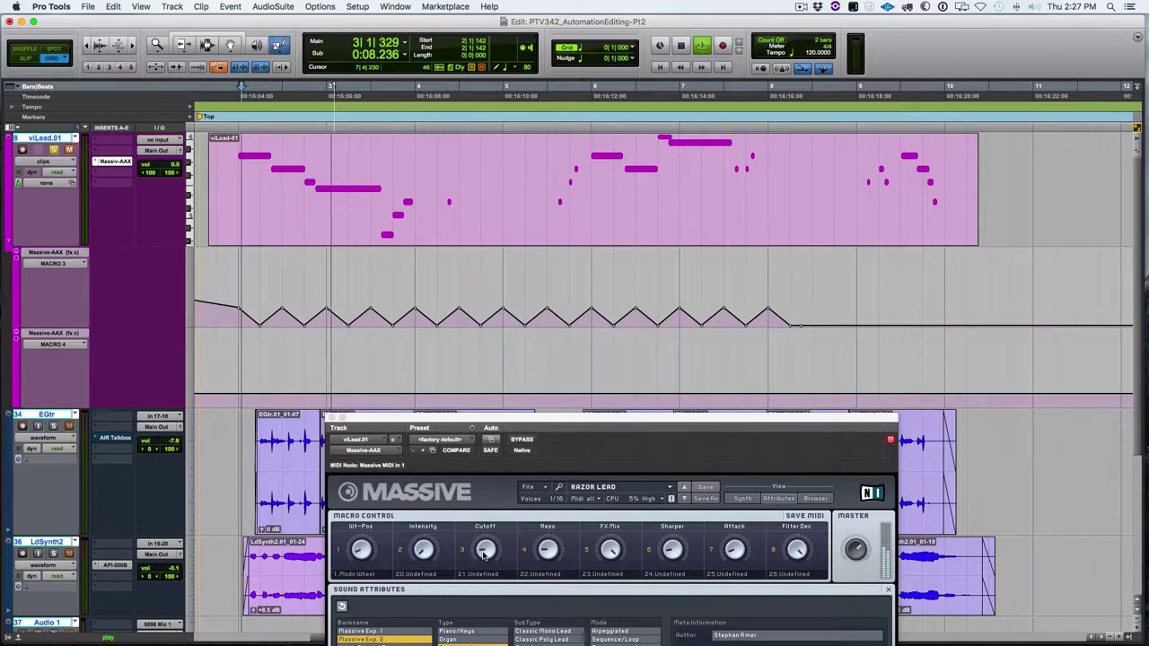
key(space)
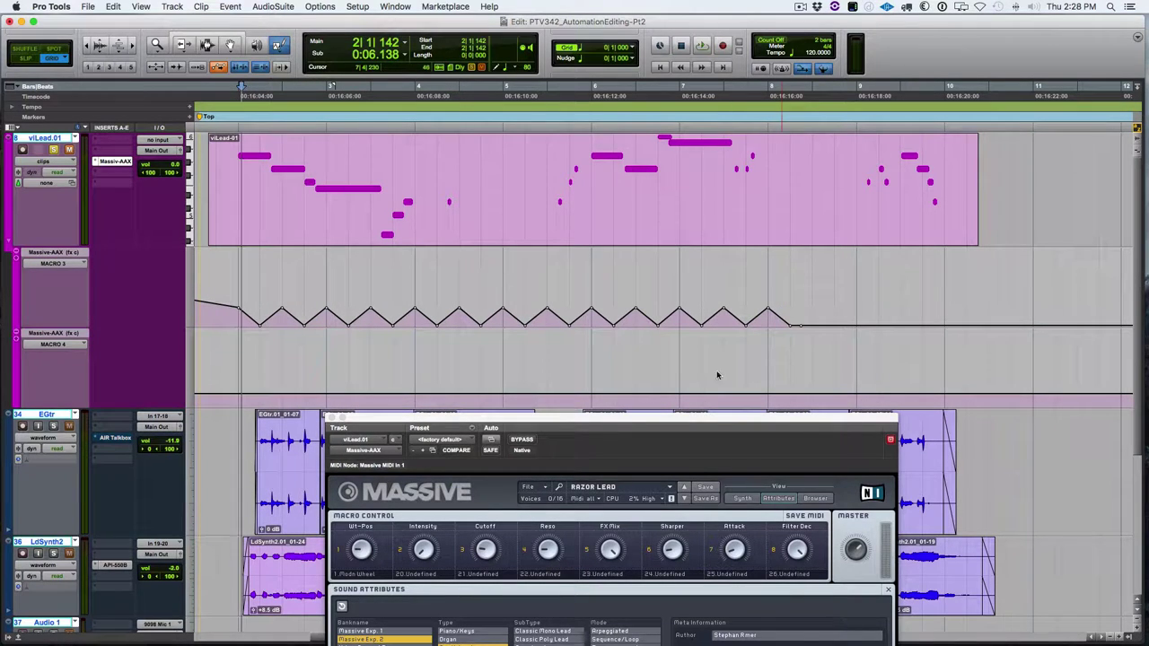
click(282, 47)
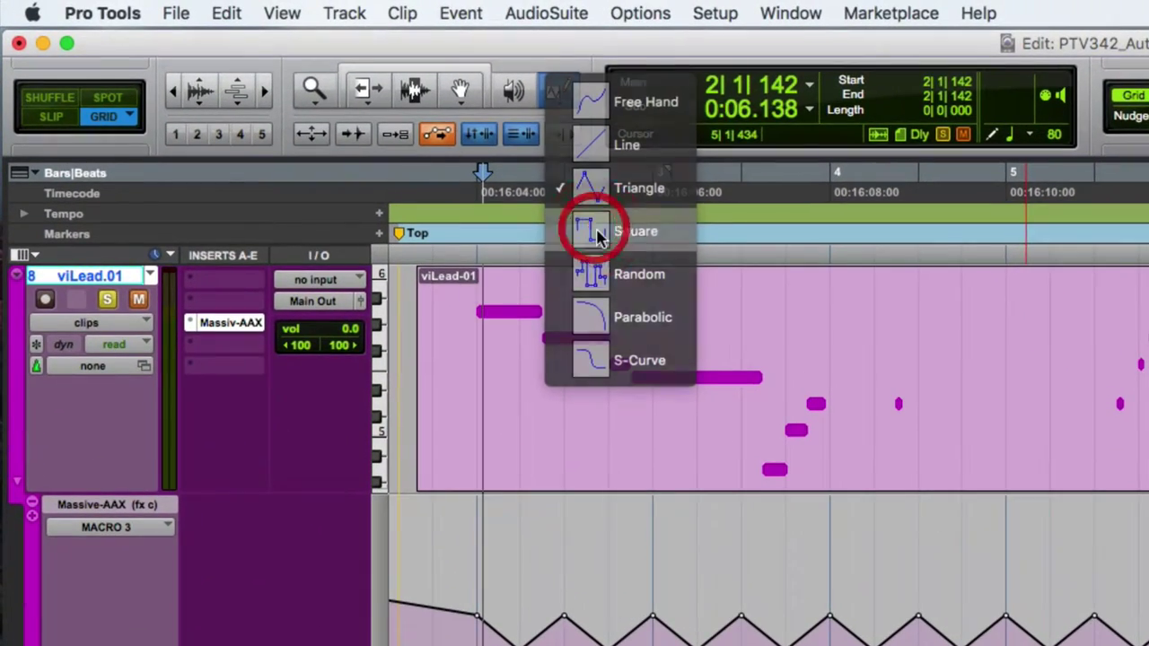
click(306, 111)
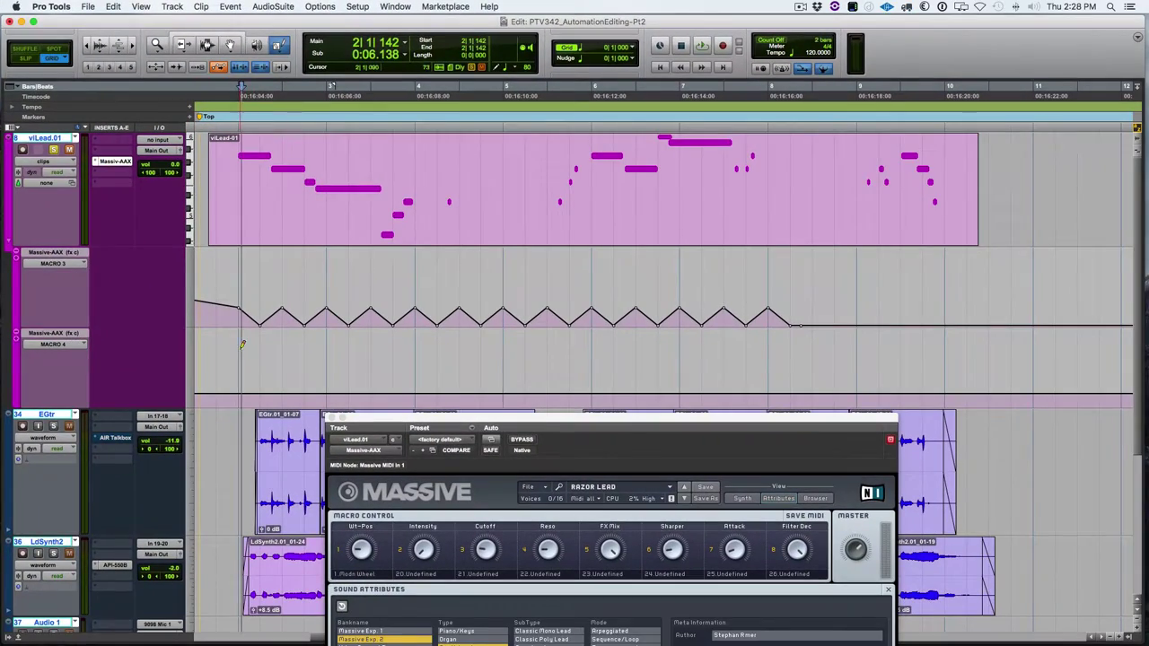
mouse_move(241, 344)
mouse_down()
mouse_move(257, 373)
mouse_move(835, 372)
mouse_up()
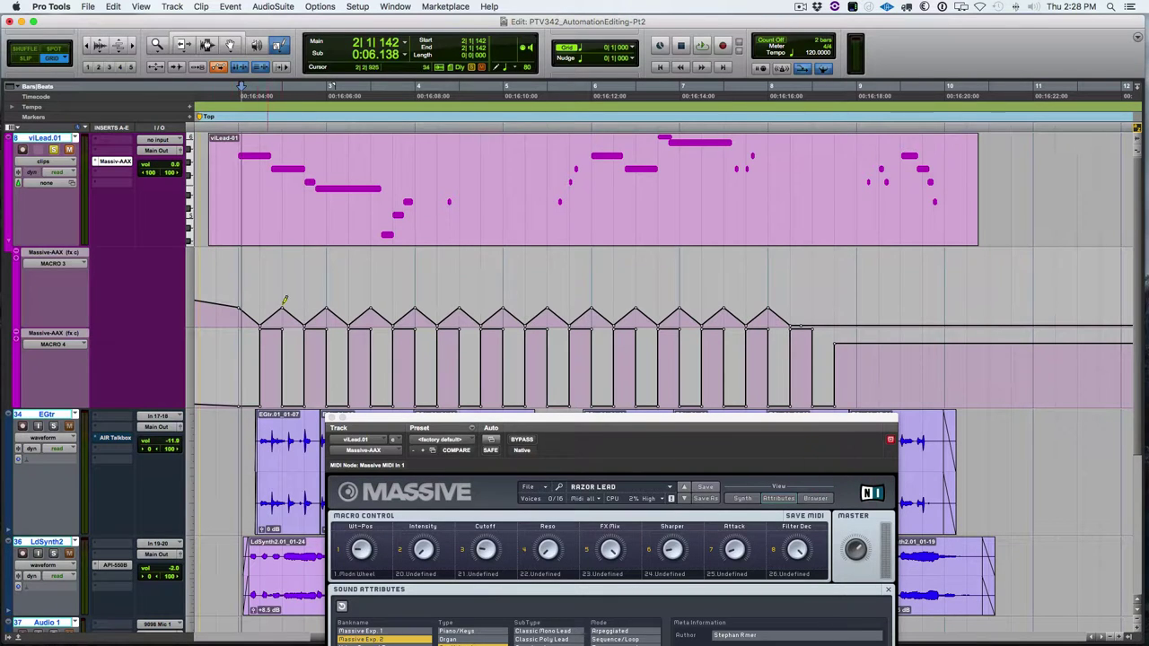
key(space)
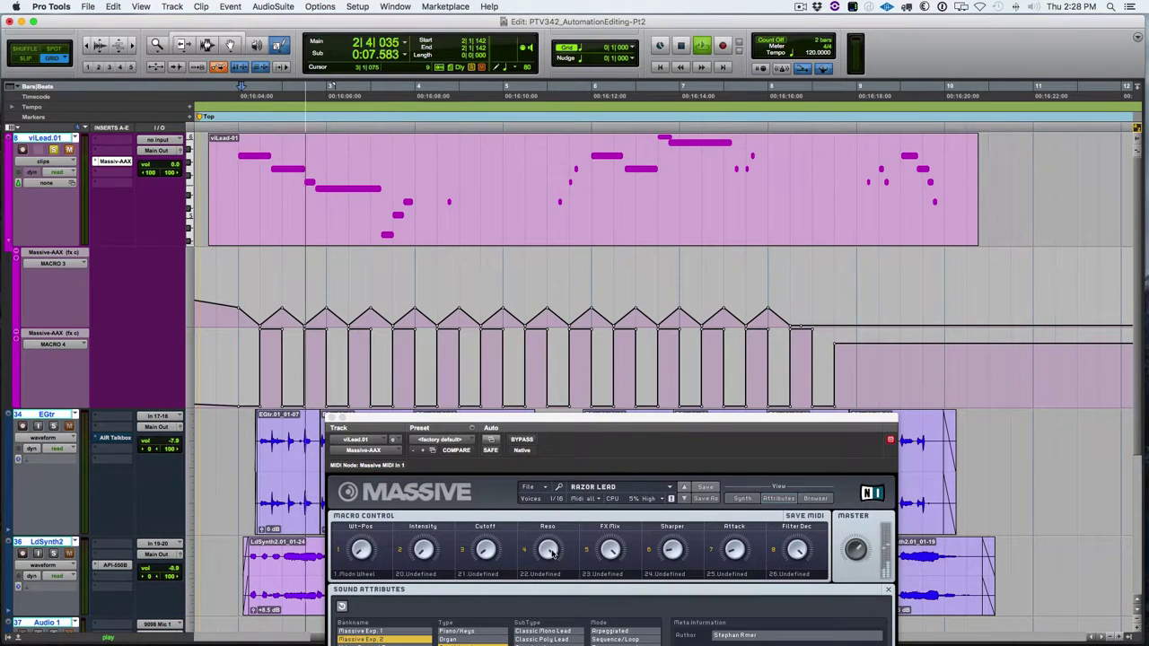
key(super+z)
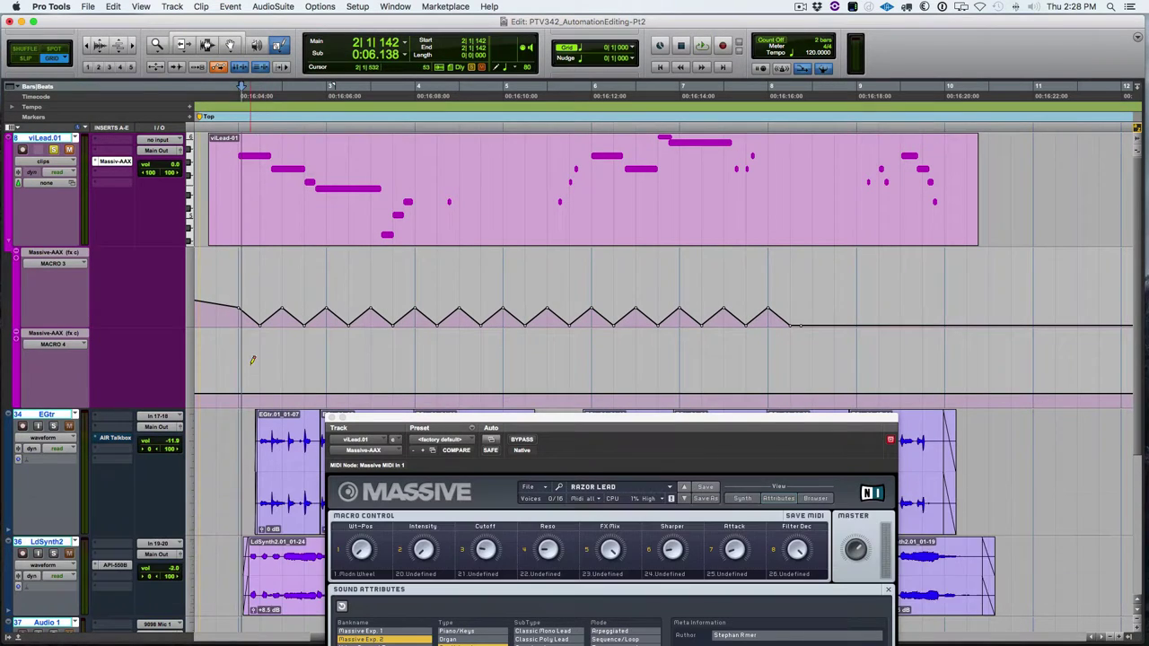
scroll(252, 359, right, 2)
scroll(407, 371, left, 4)
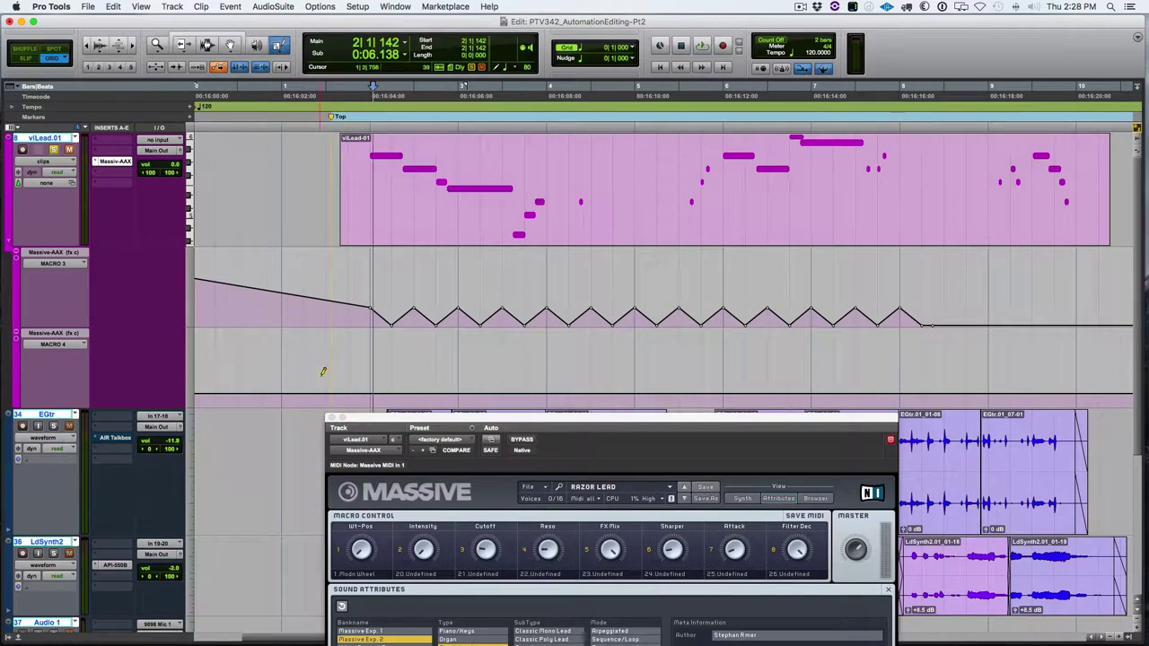
mouse_move(330, 378)
mouse_down()
mouse_move(546, 390)
mouse_move(1075, 386)
mouse_move(1000, 389)
mouse_up()
key(space)
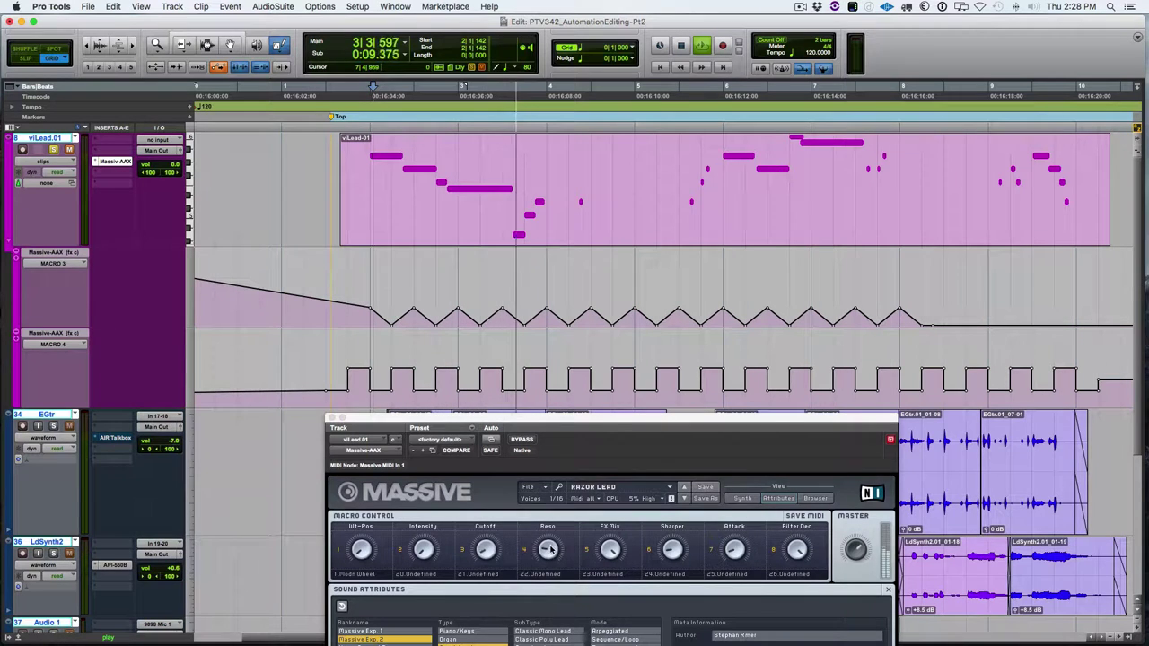
key(space)
key(super+z)
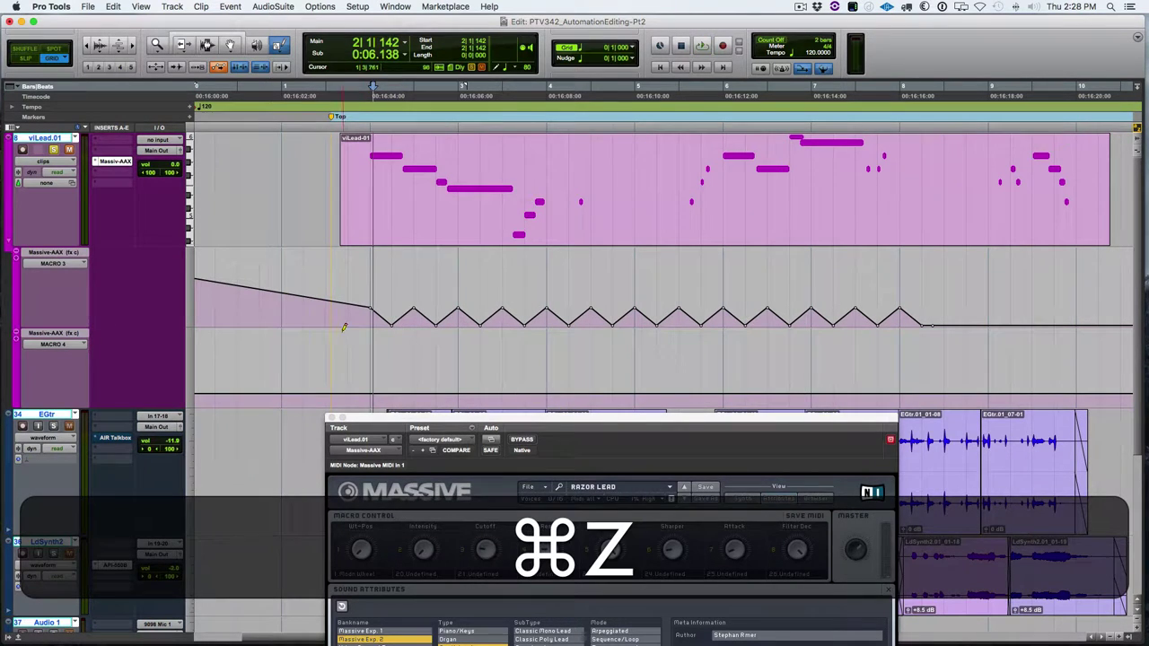
mouse_move(377, 332)
mouse_down()
mouse_move(893, 357)
mouse_move(1092, 341)
mouse_up()
key(space)
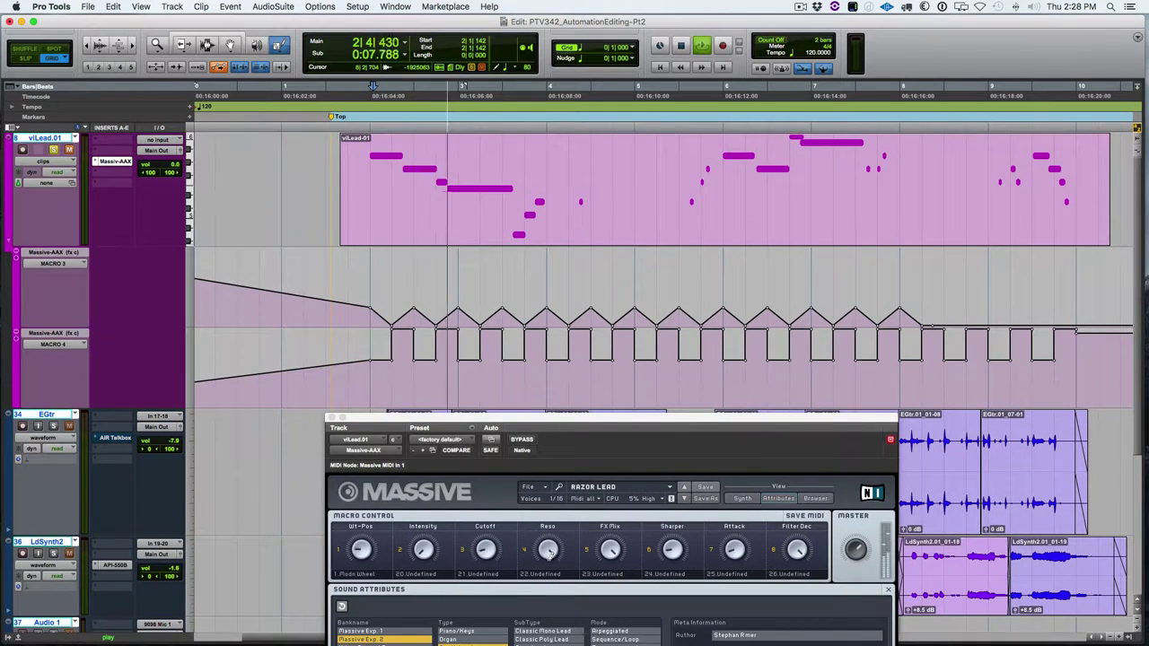
key(space)
key(super+z)
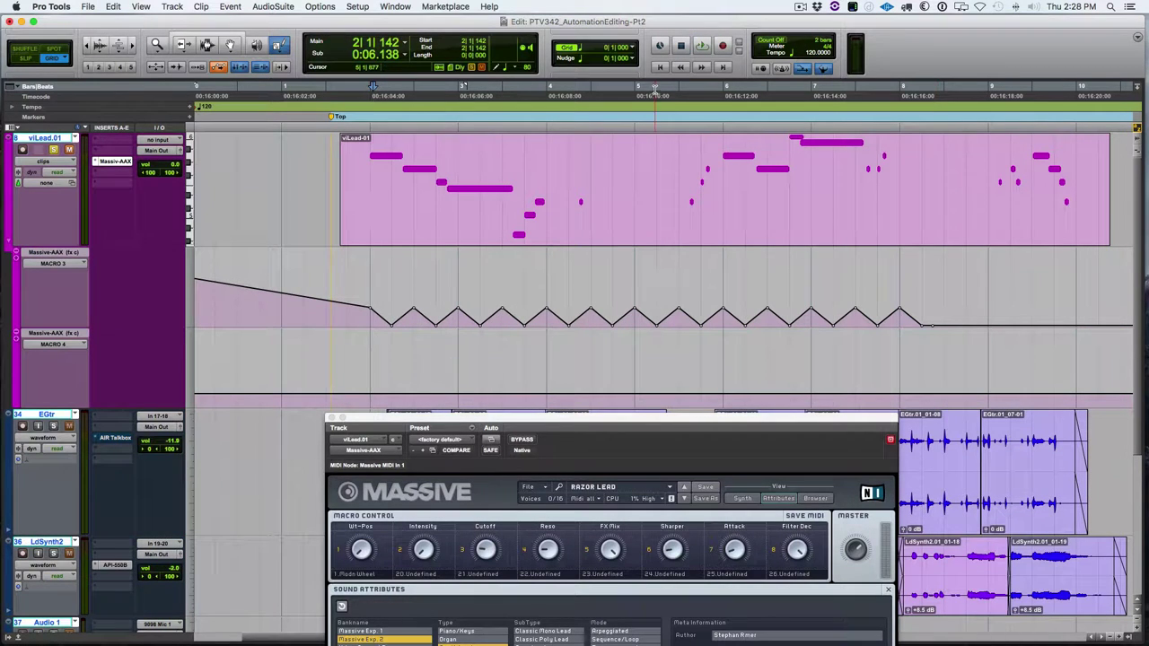
- Set the grid to 1 bar and redraw Macro 3 as a tall triangle wave over bars 1–10
click(618, 49)
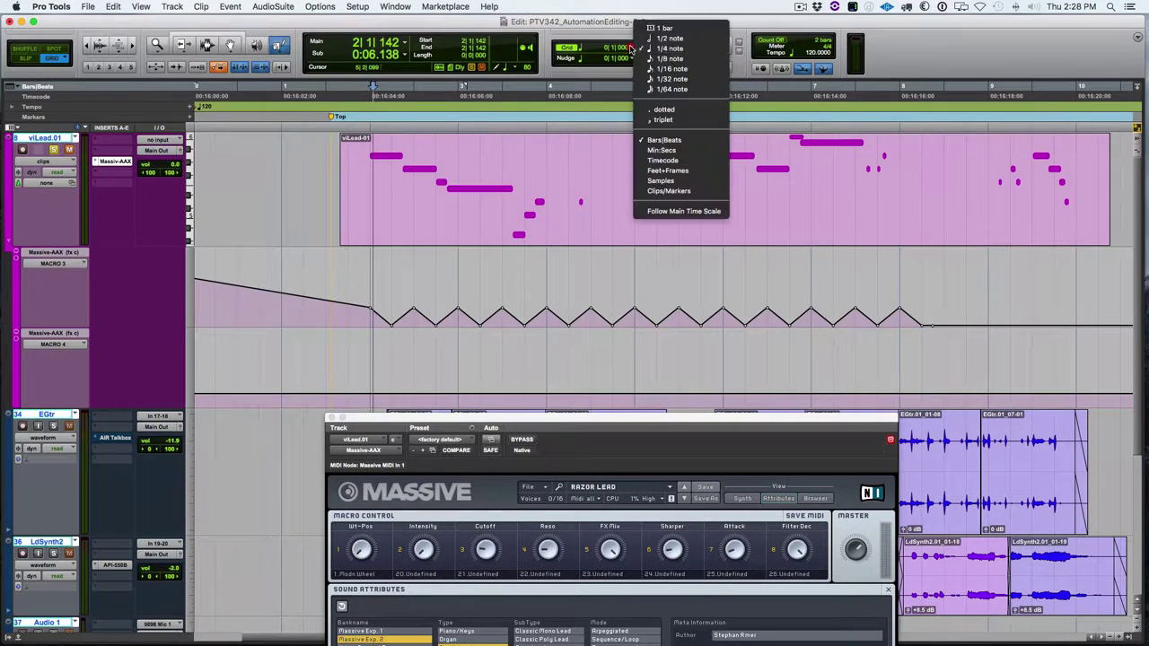
click(663, 29)
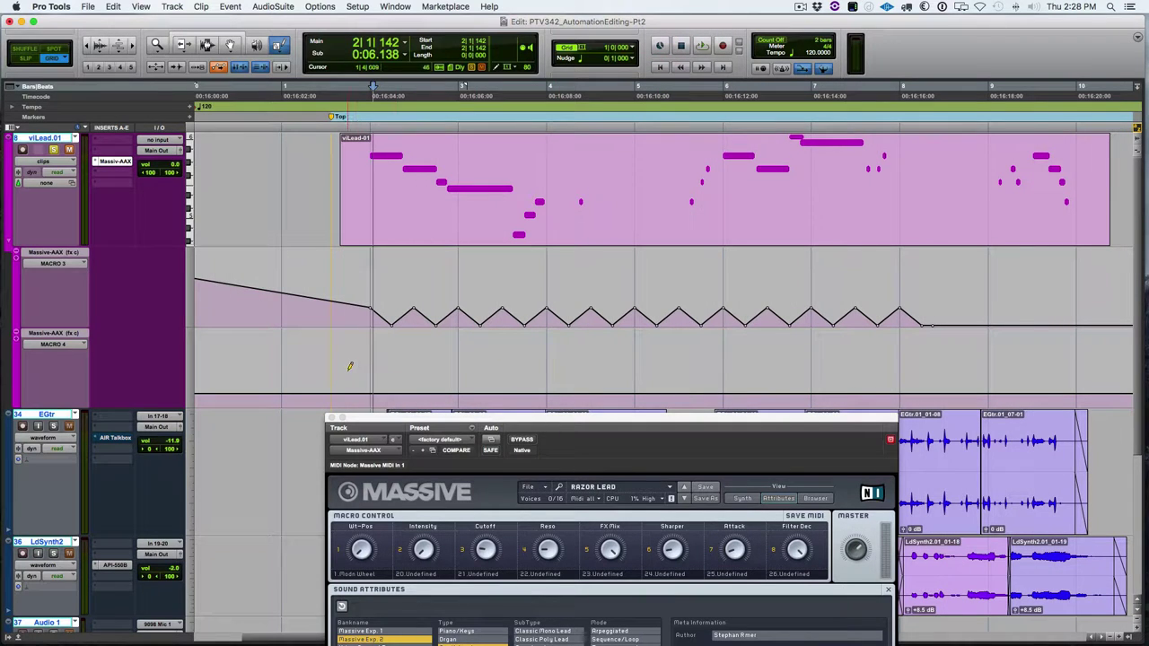
drag(295, 365, 990, 373)
mouse_move(1068, 355)
mouse_down()
mouse_move(1067, 333)
mouse_move(1071, 368)
mouse_move(1064, 352)
mouse_up()
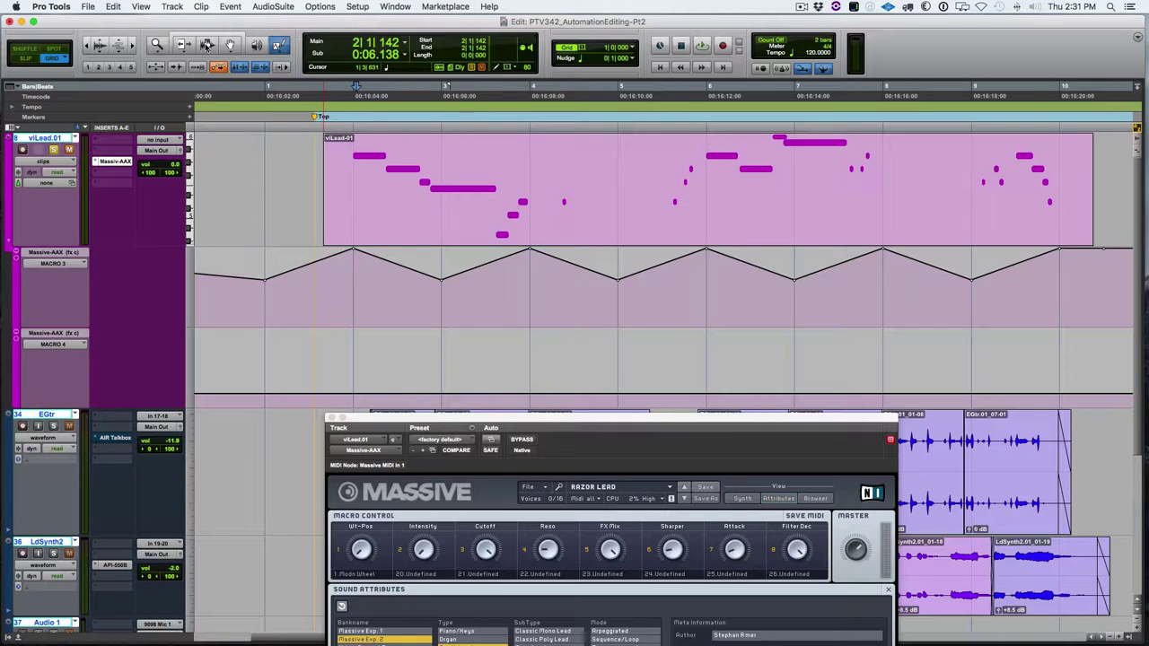
- Select bars 1–8 of the MACRO 3 automation and nudge it left by a 1/2 note
click(206, 46)
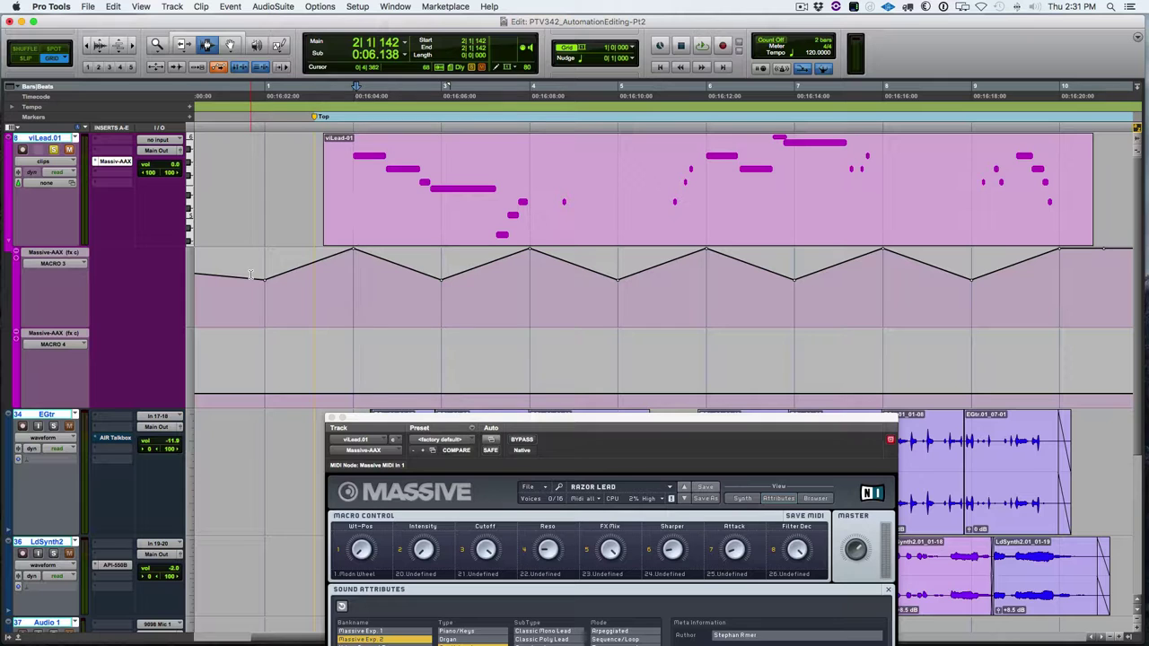
drag(251, 275, 1103, 287)
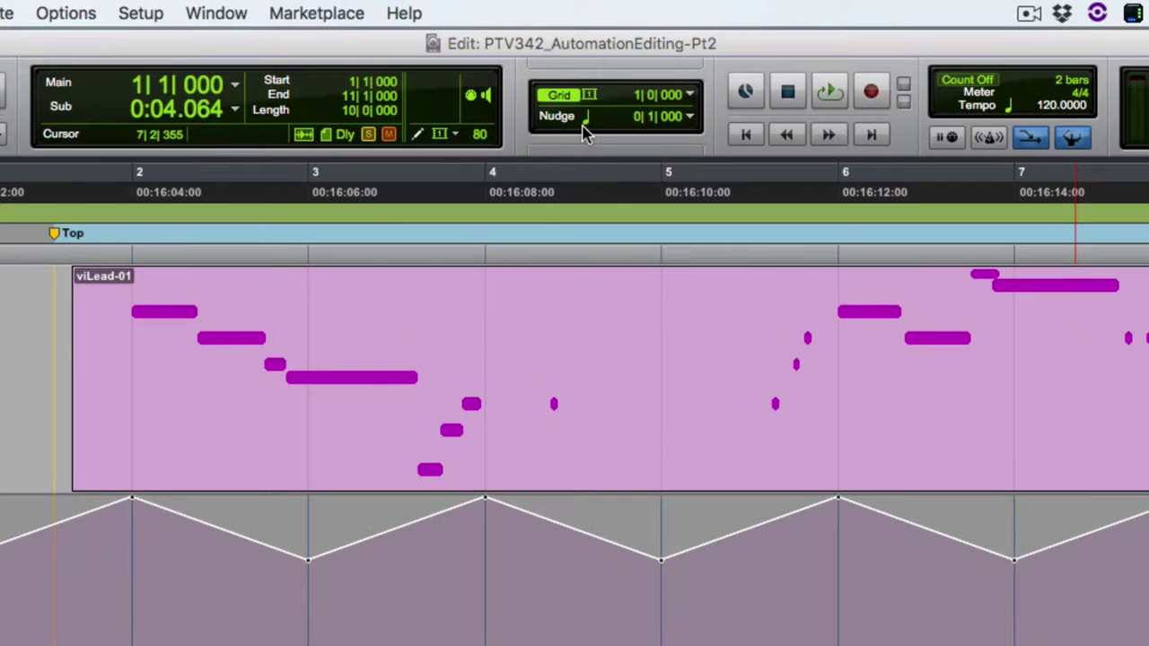
click(689, 126)
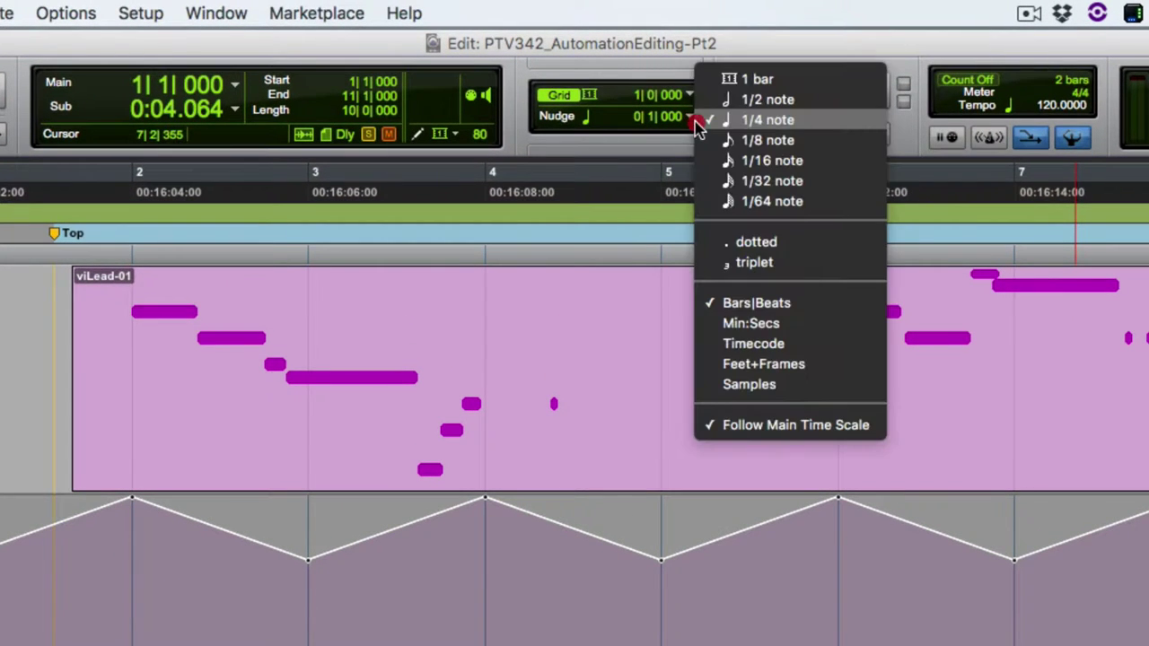
click(757, 99)
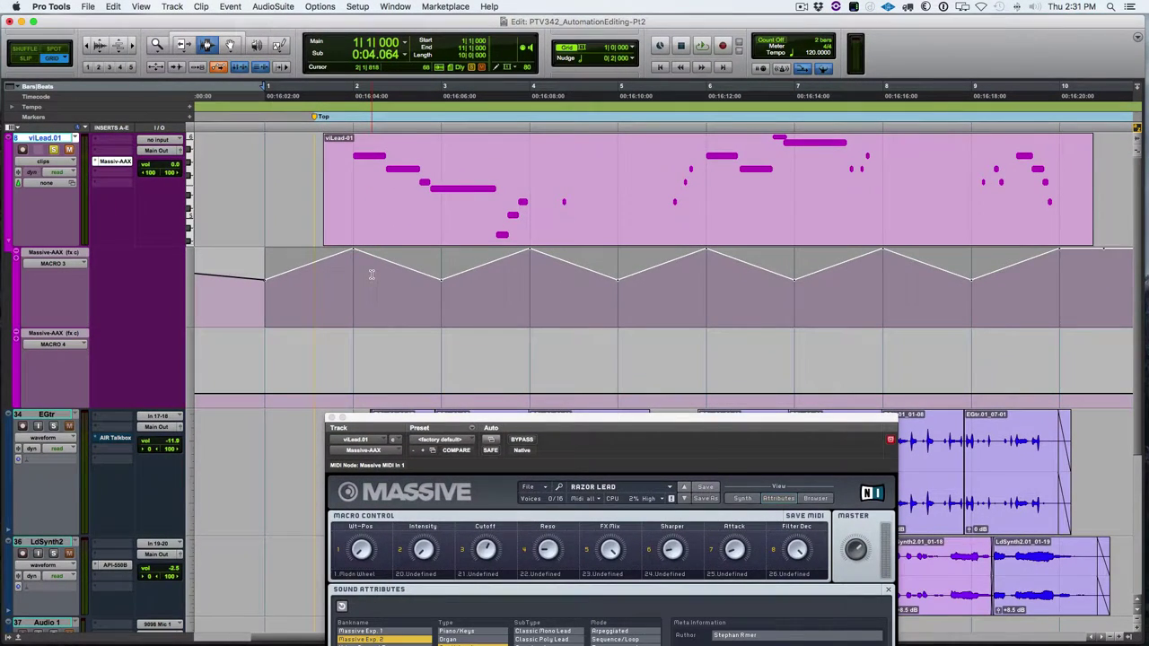
key(minus)
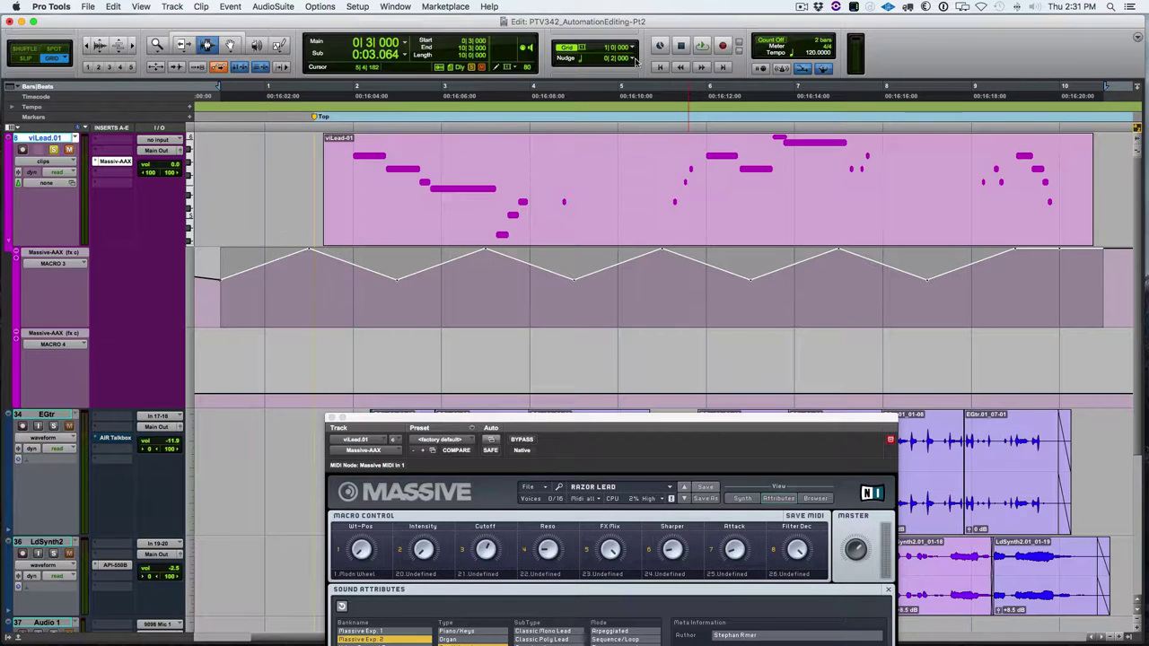
scroll(635, 60, right, 3)
scroll(635, 61, left, 3)
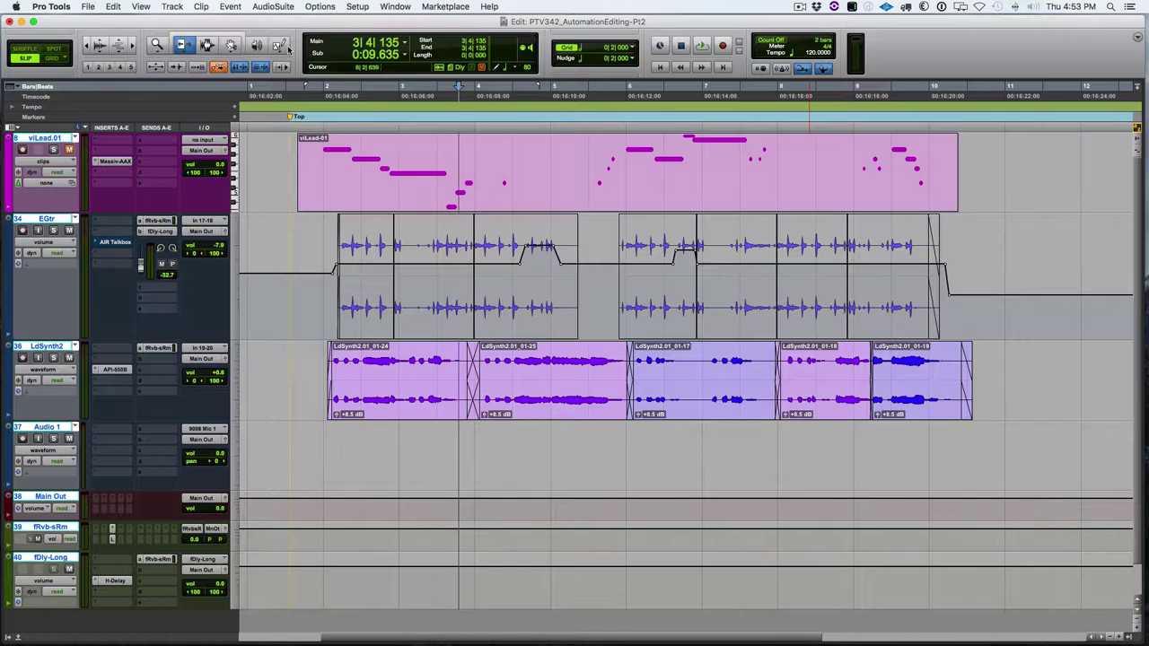
- Switch to the Pencil tool with its Random drawing shape
click(279, 46)
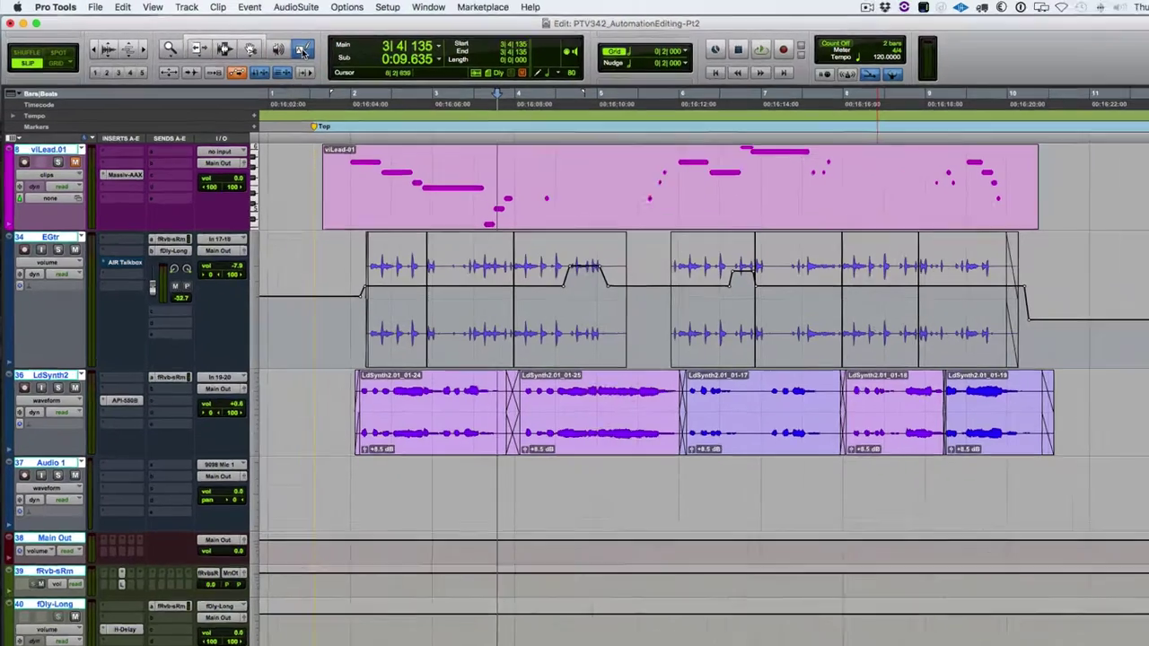
mouse_move(303, 50)
mouse_down()
mouse_move(316, 145)
mouse_move(333, 149)
mouse_up()
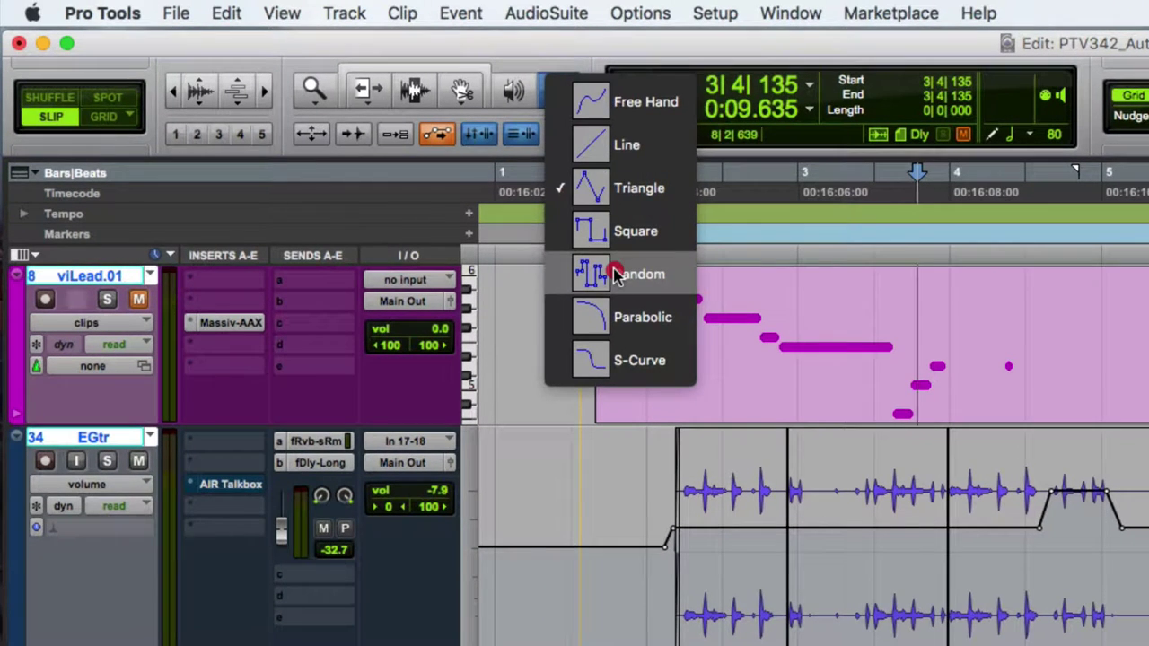
drag(616, 274, 616, 274)
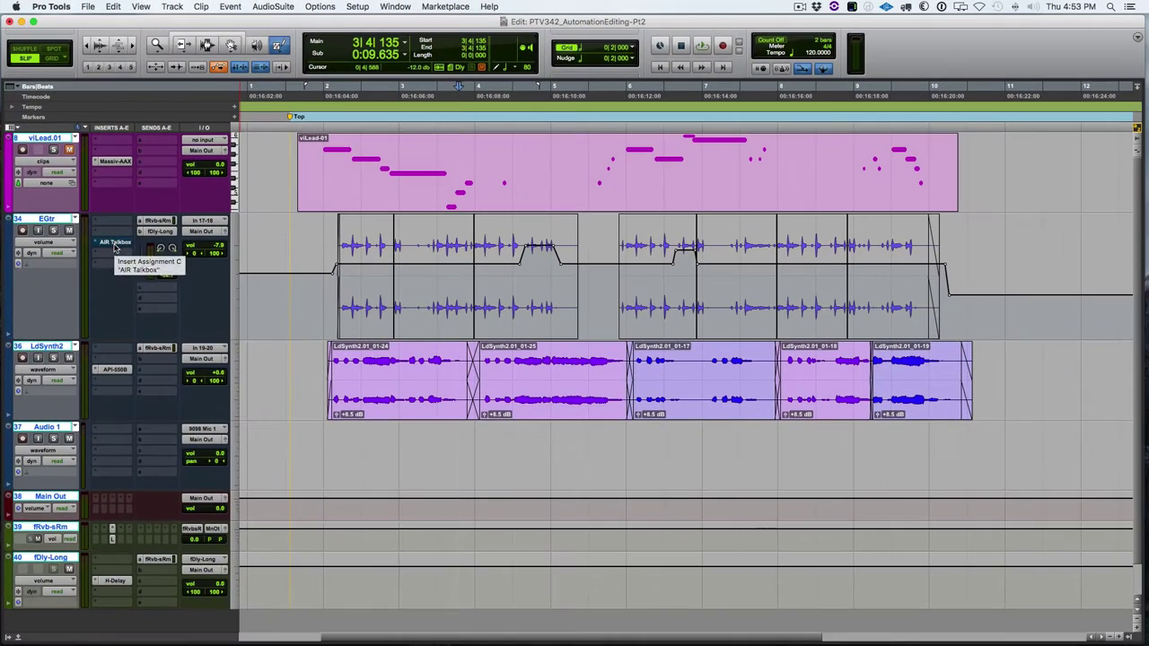
- Take EGtr's AIR Talkbox out of bypass and add Vowl and Formant to its automatable parameters
click(231, 490)
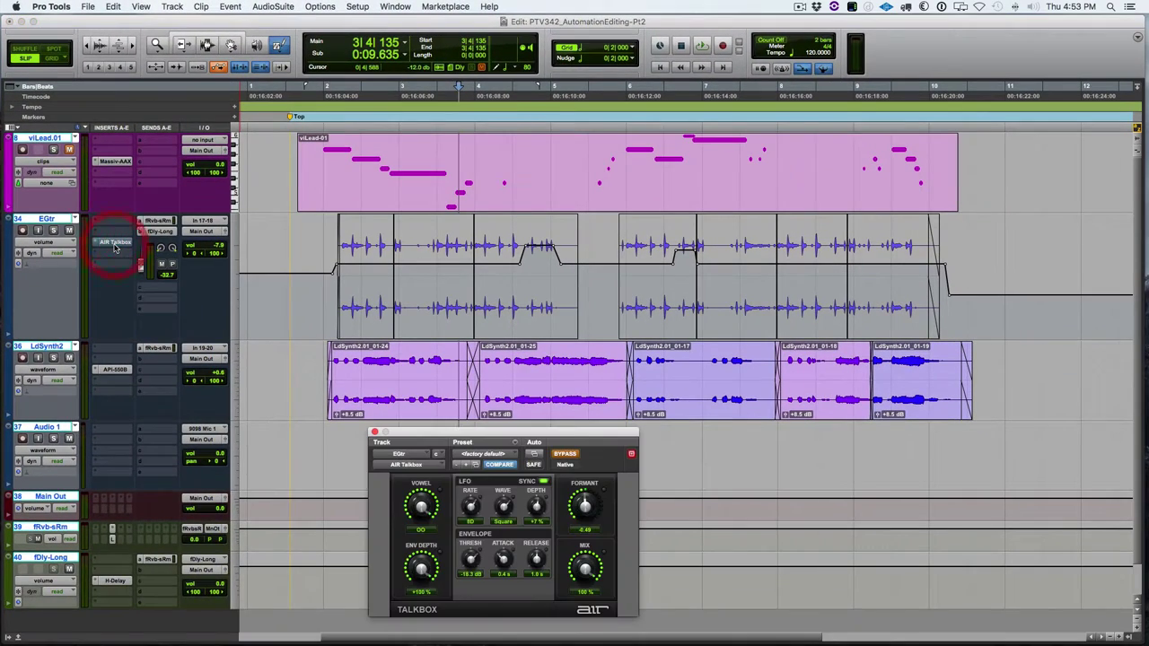
click(563, 454)
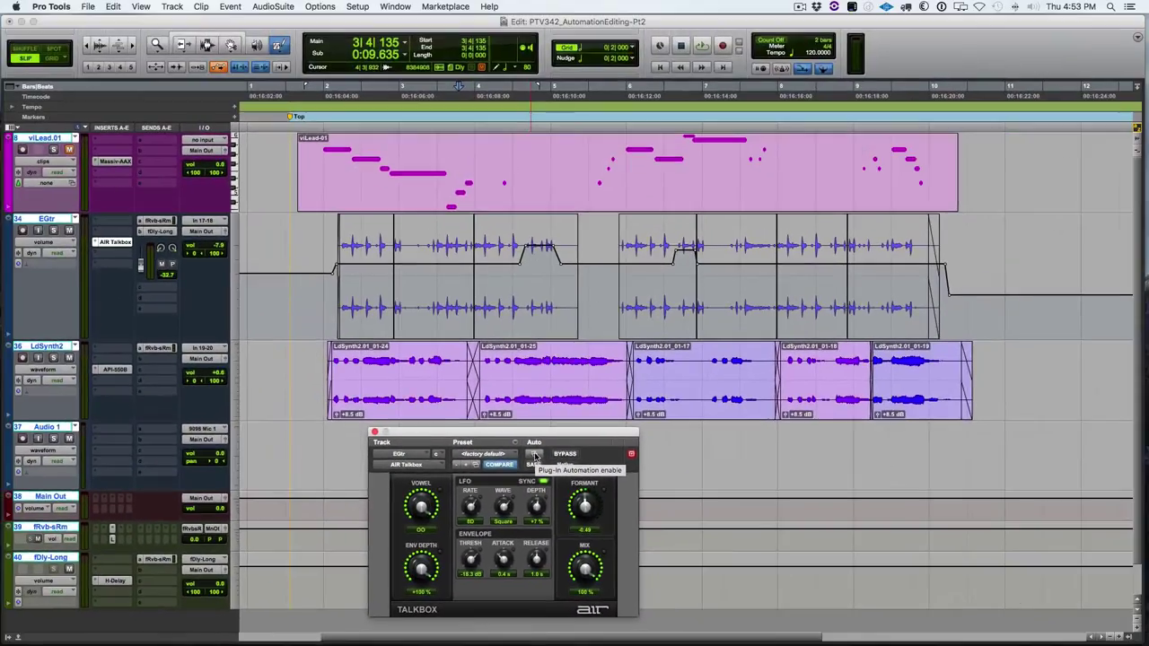
click(670, 262)
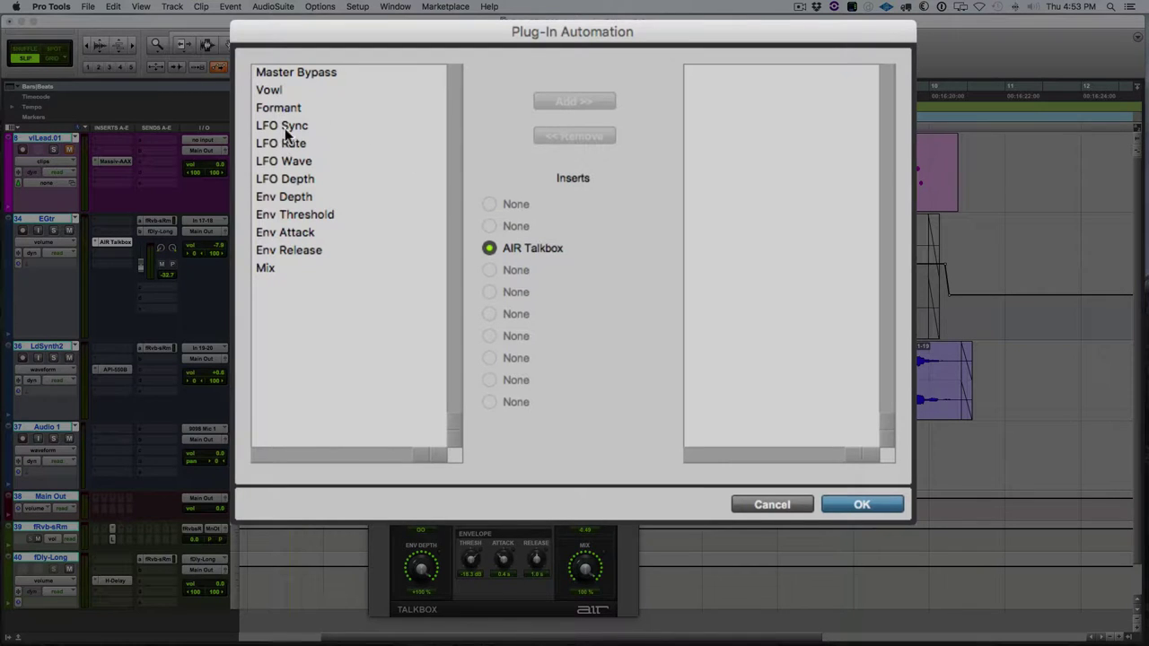
click(277, 90)
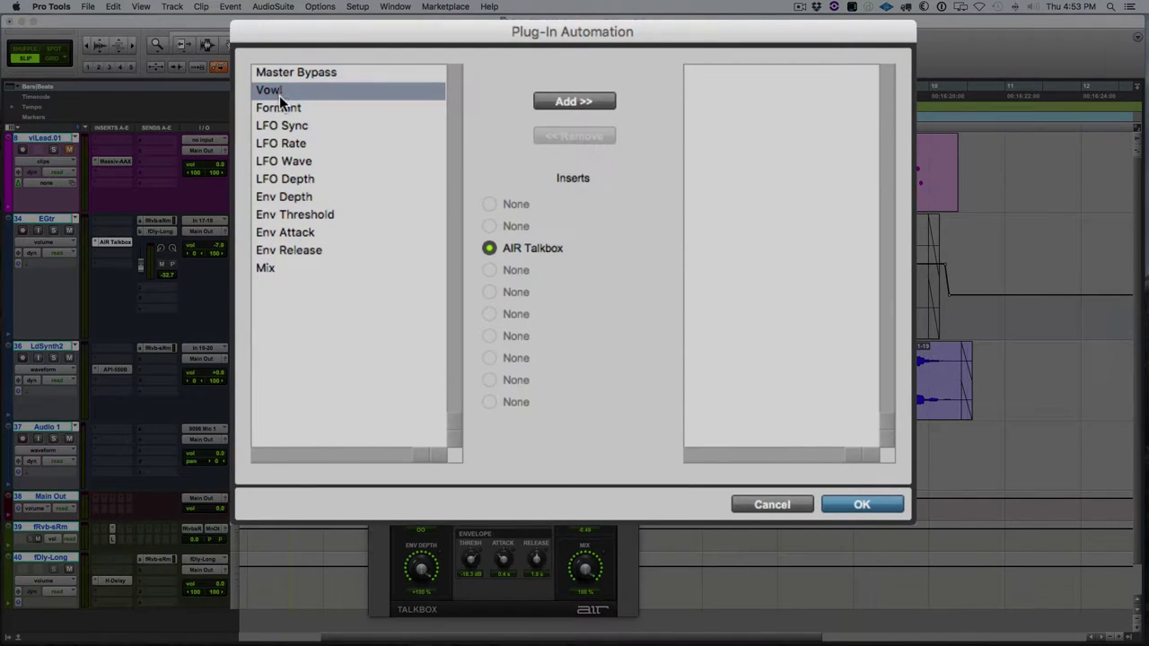
shift+click(278, 105)
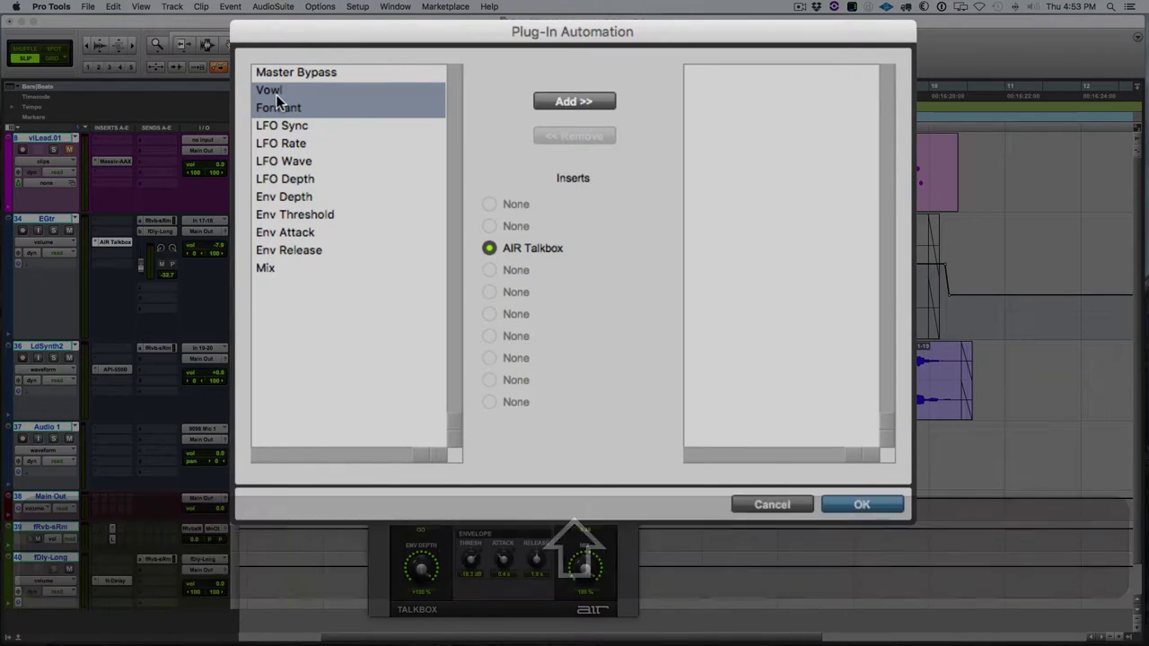
click(590, 103)
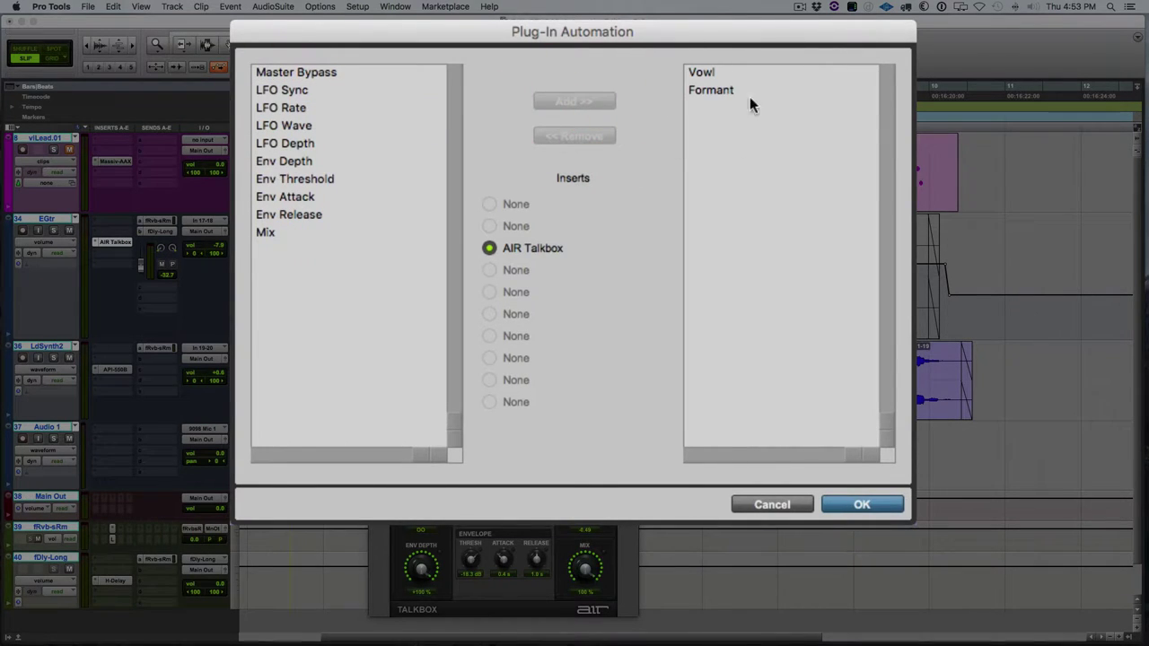
click(864, 505)
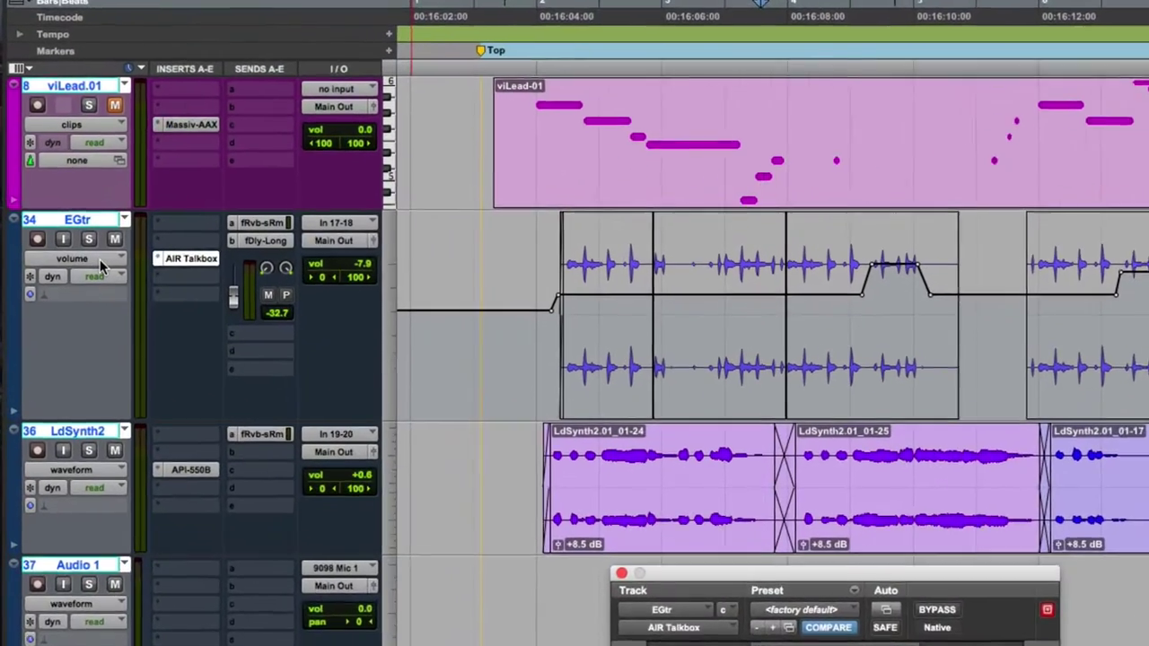
- Show EGtr's Talkbox Vowl lane and draw random stepped automation across the guitar clips
click(99, 259)
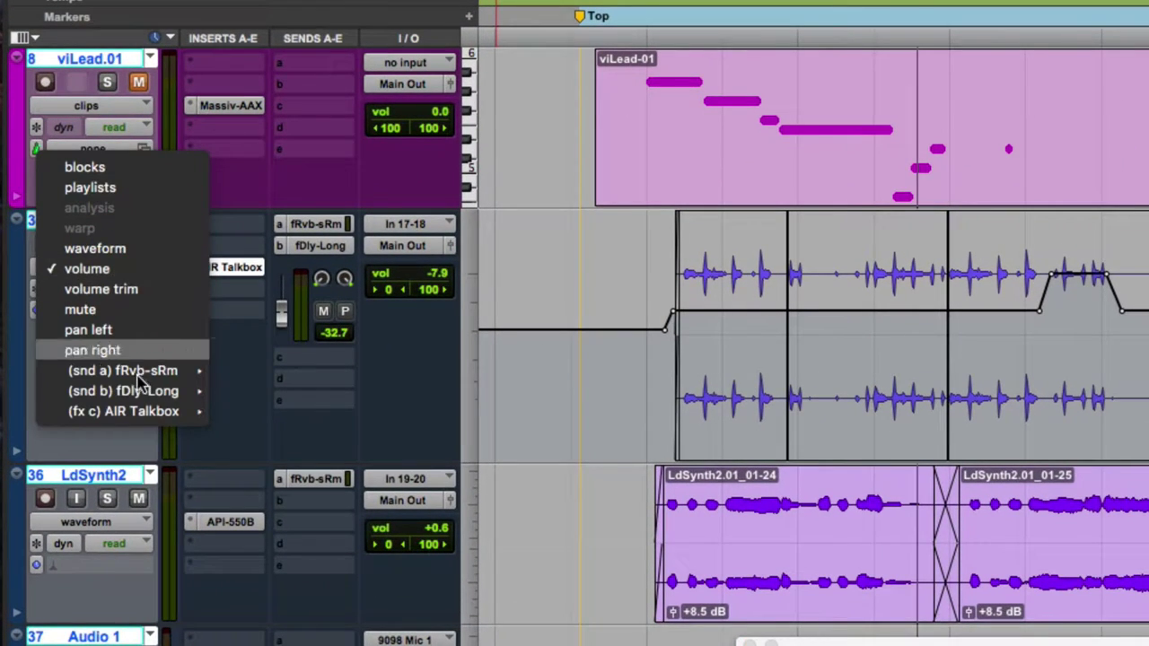
mouse_move(108, 411)
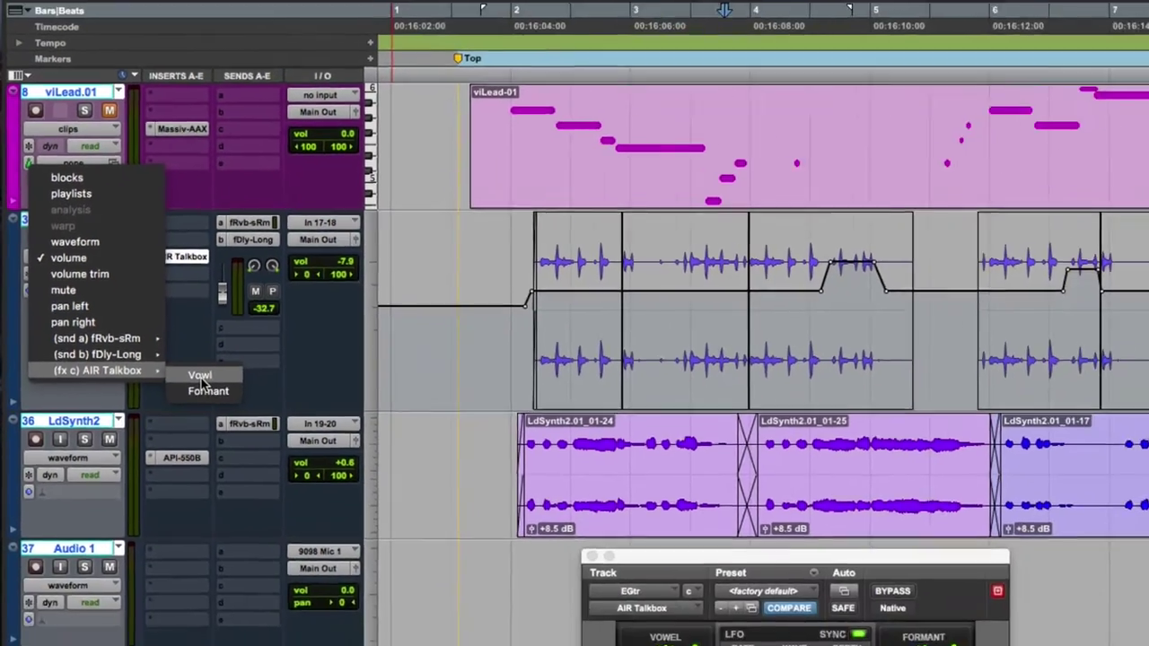
click(199, 376)
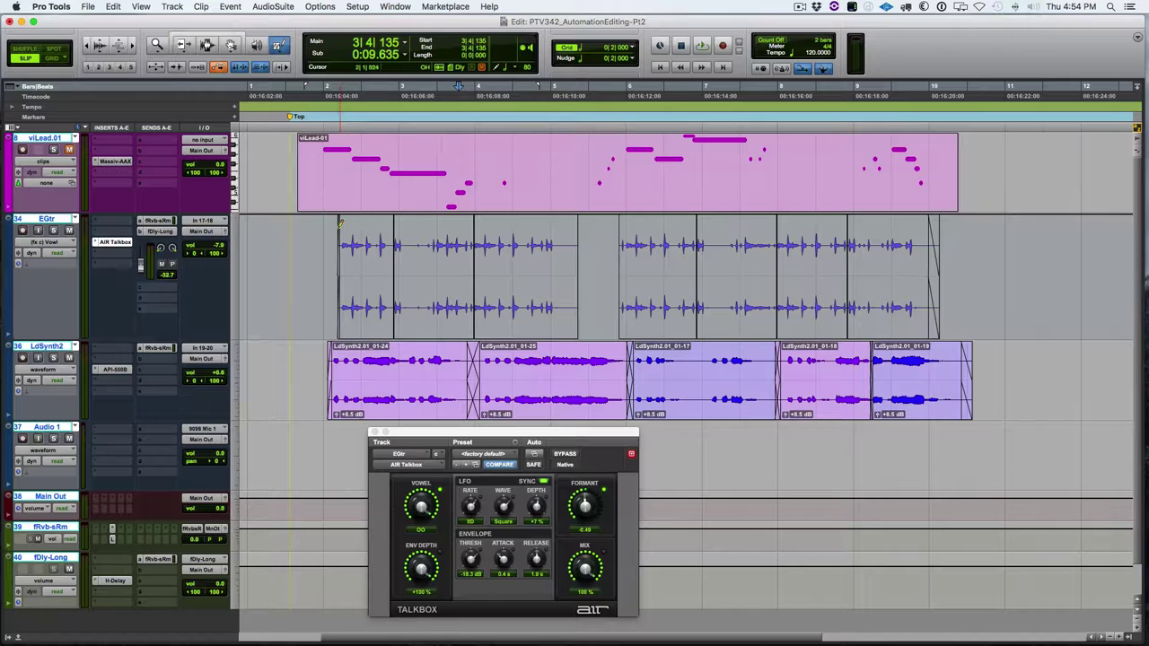
mouse_move(341, 220)
mouse_down()
mouse_move(428, 291)
mouse_move(523, 297)
mouse_move(546, 283)
mouse_move(929, 297)
mouse_up()
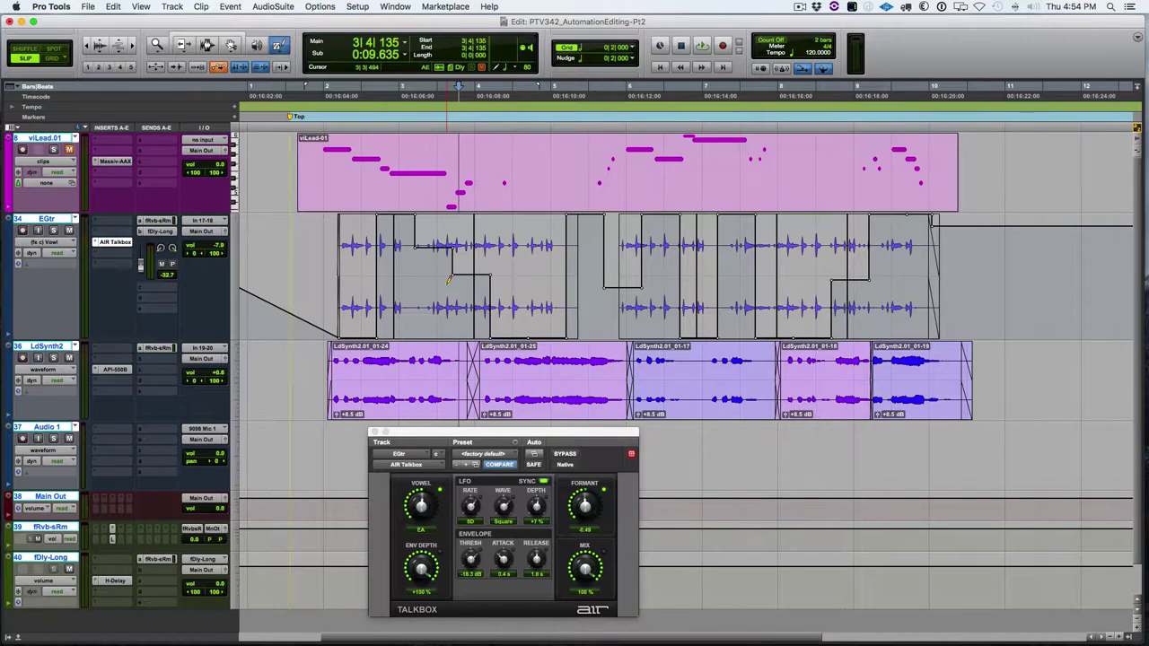
- Set the grid to 1/8 note and redraw the Vowl automation with finer random steps
click(632, 48)
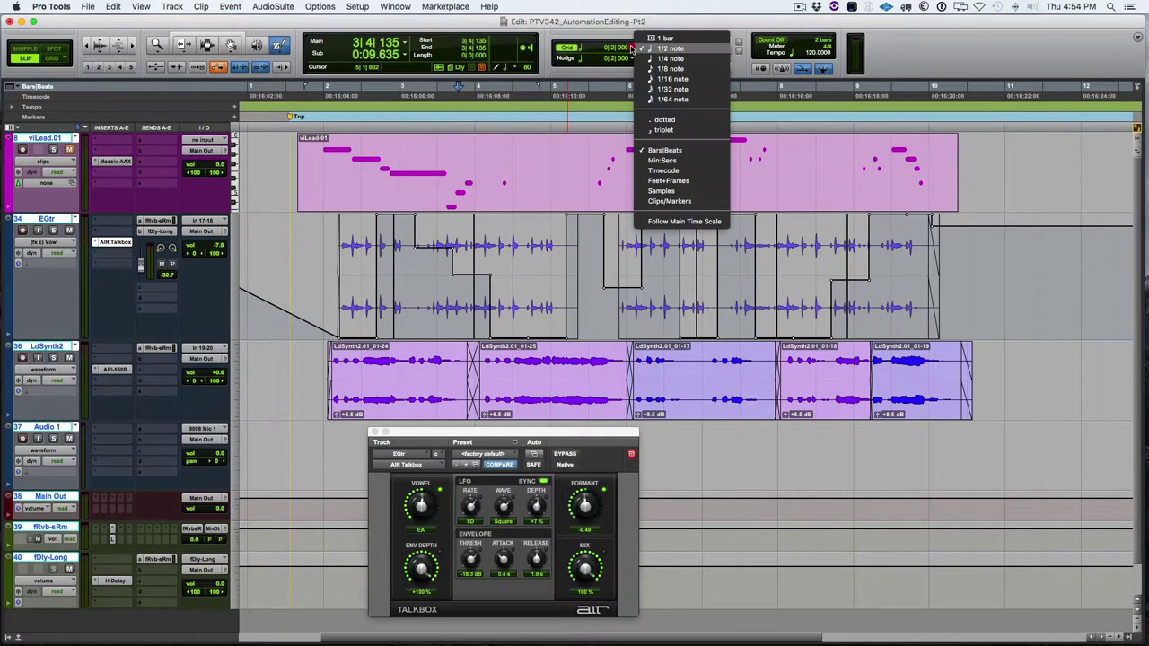
click(644, 69)
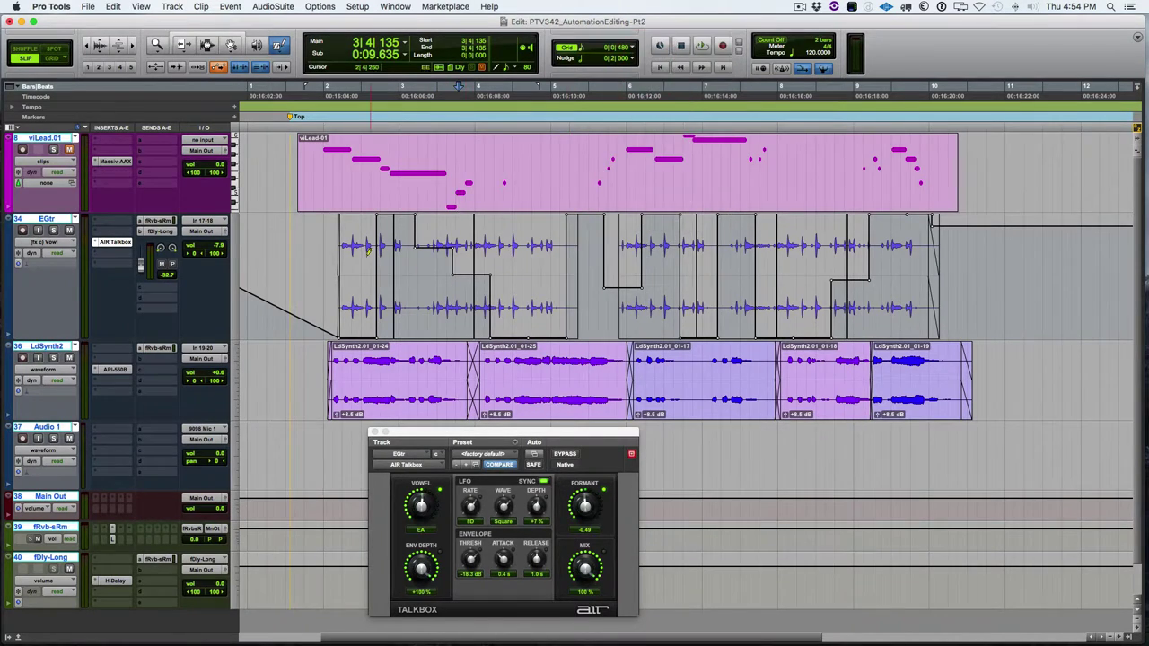
mouse_move(329, 226)
mouse_down()
mouse_move(580, 290)
mouse_move(945, 295)
mouse_move(934, 249)
mouse_move(936, 281)
mouse_up()
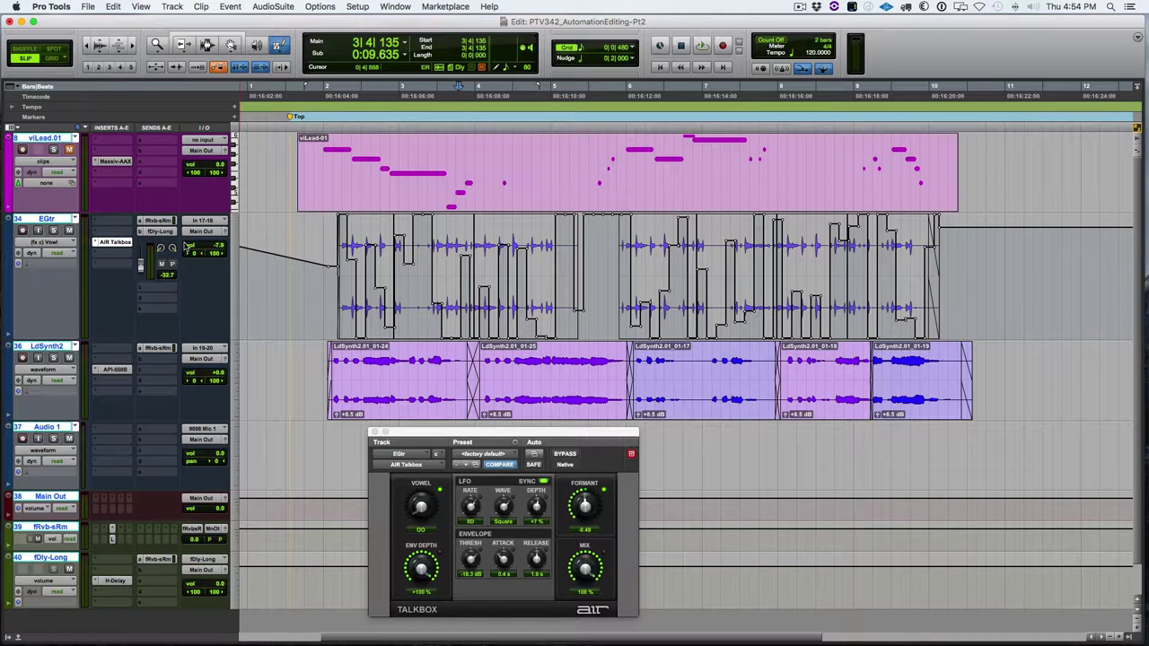
click(56, 245)
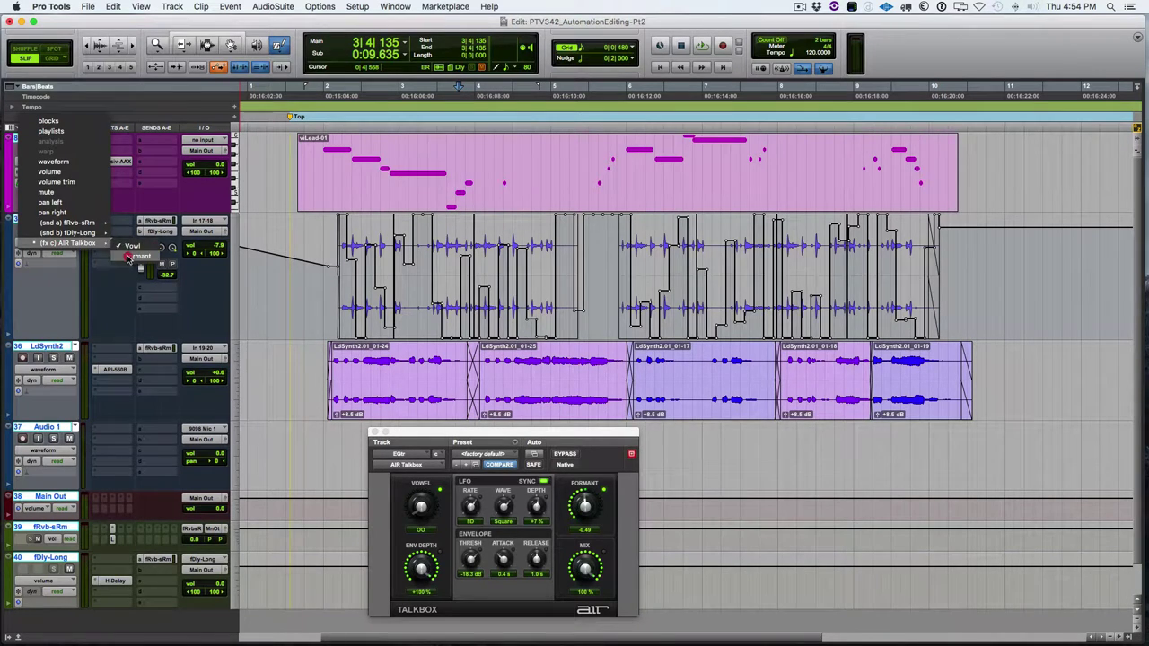
- Draw stepped Formant automation across EGtr's clips and audition it soloed from bar 2
click(138, 256)
mouse_move(337, 222)
mouse_down()
mouse_move(465, 262)
mouse_move(715, 275)
mouse_move(856, 291)
mouse_move(863, 301)
mouse_move(914, 284)
mouse_move(942, 239)
mouse_up()
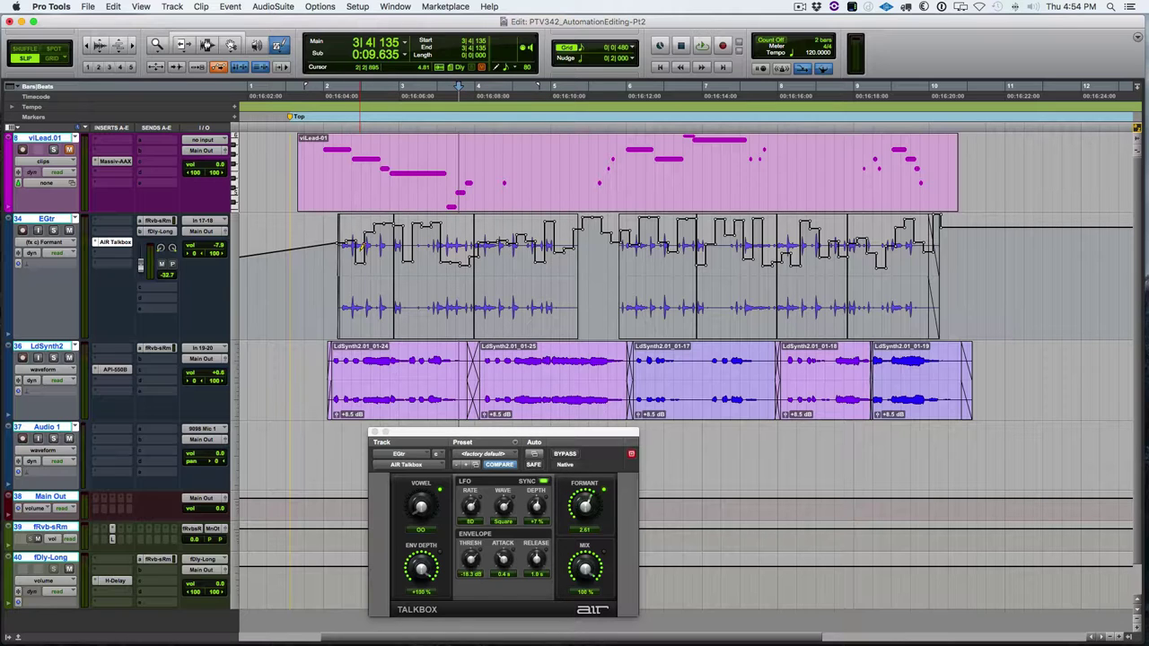
click(337, 87)
key(space)
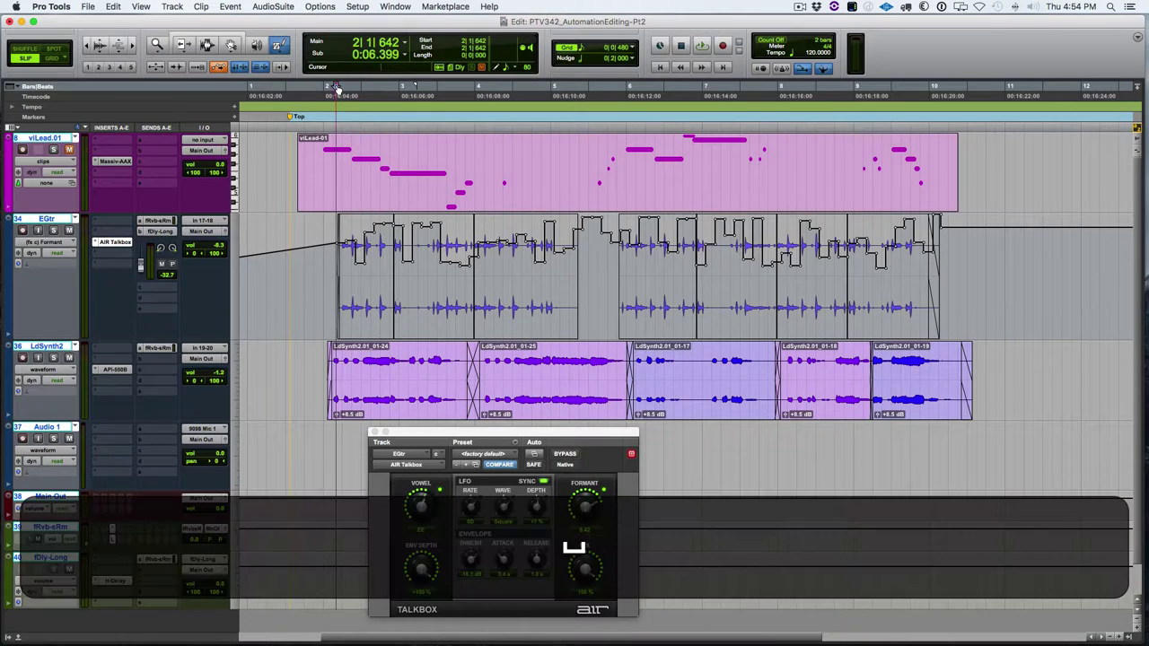
click(56, 230)
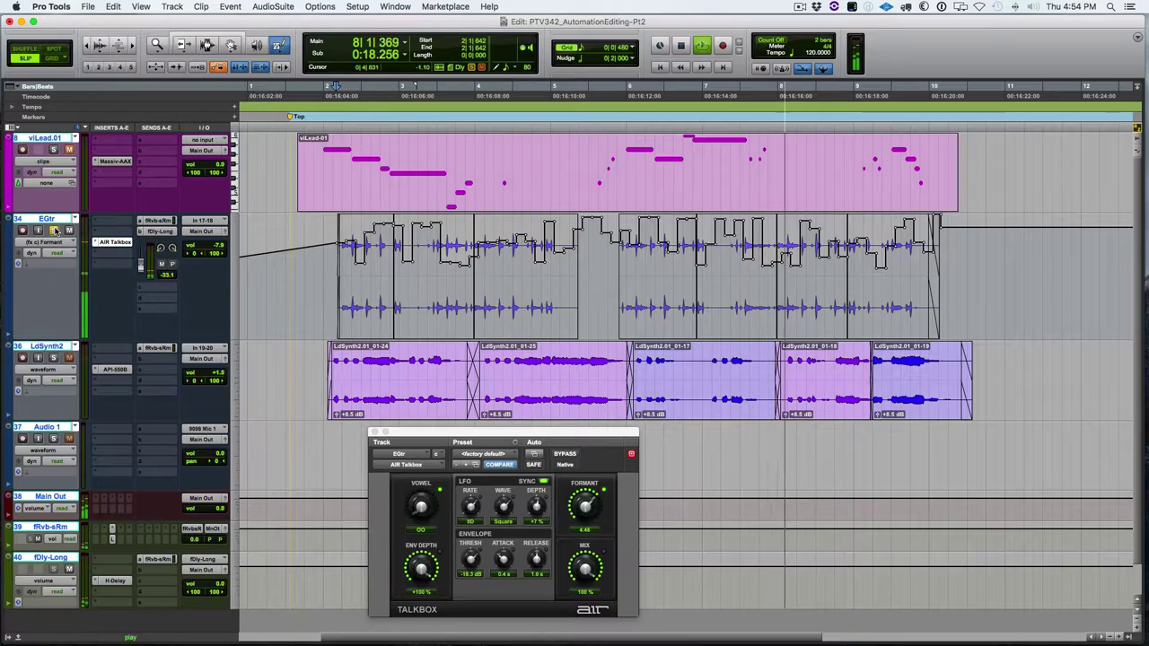
key(space)
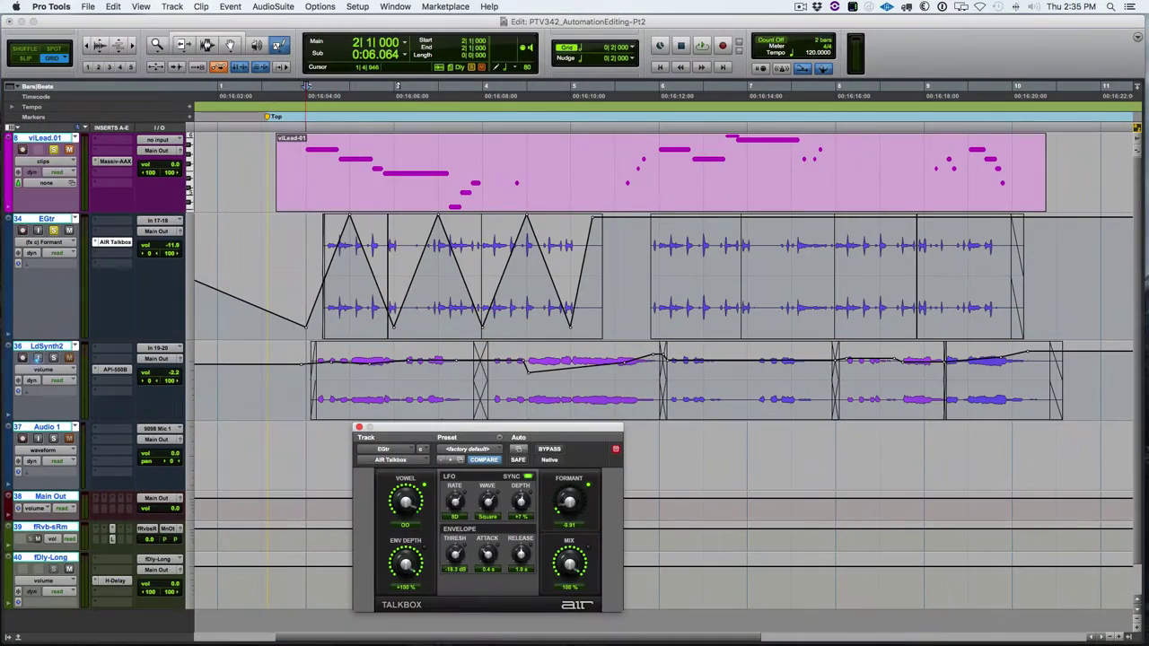
- Select bar 2–3 of EGtr's triangle Formant automation and copy it
click(205, 45)
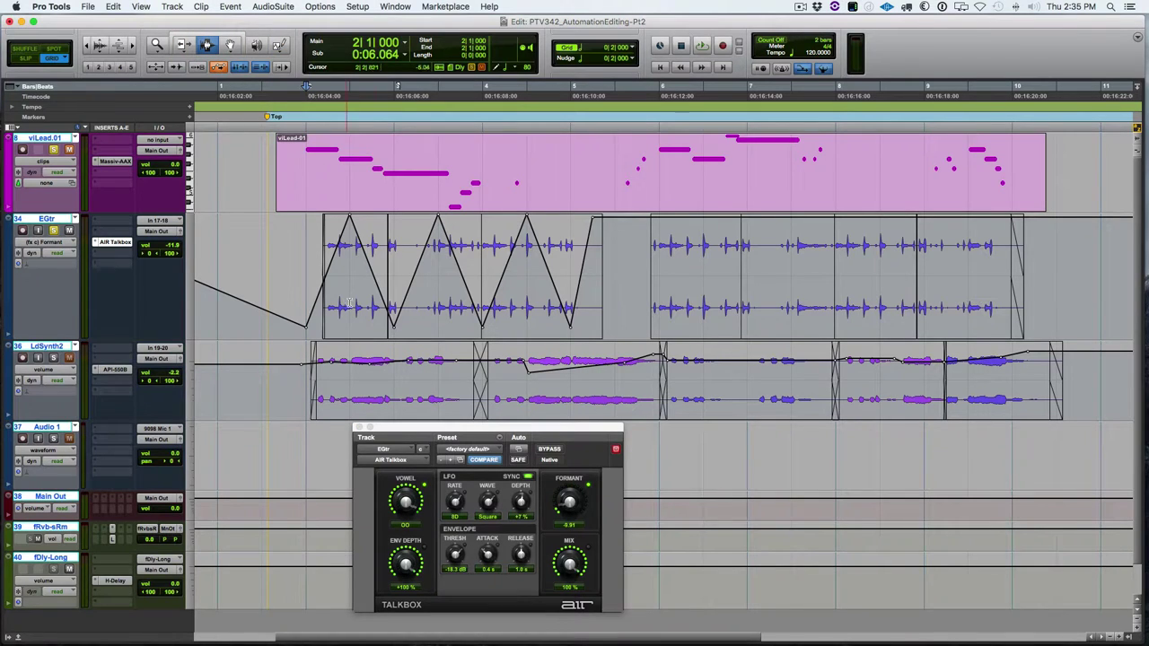
click(305, 264)
drag(305, 264, 600, 261)
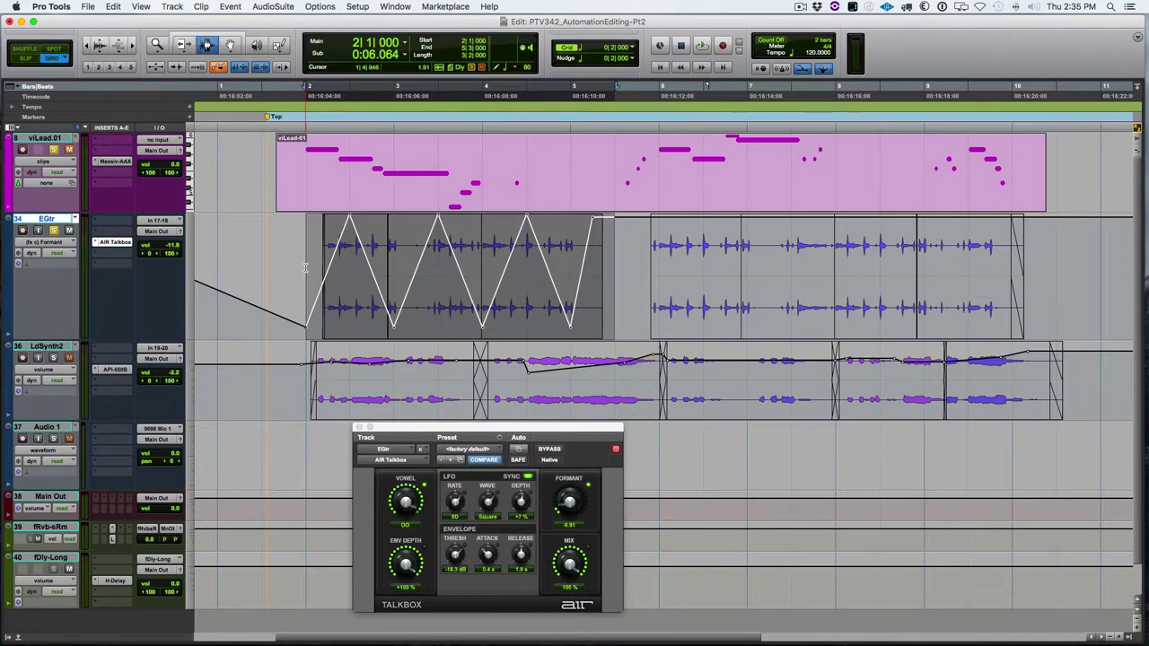
drag(305, 267, 431, 267)
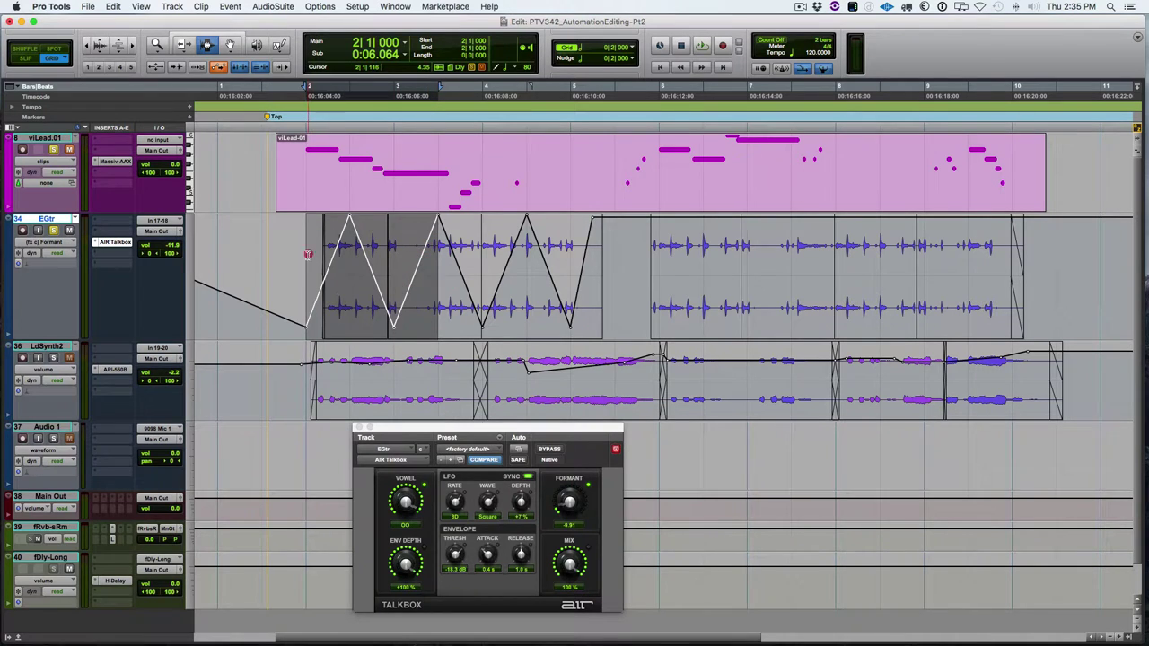
drag(308, 255, 378, 255)
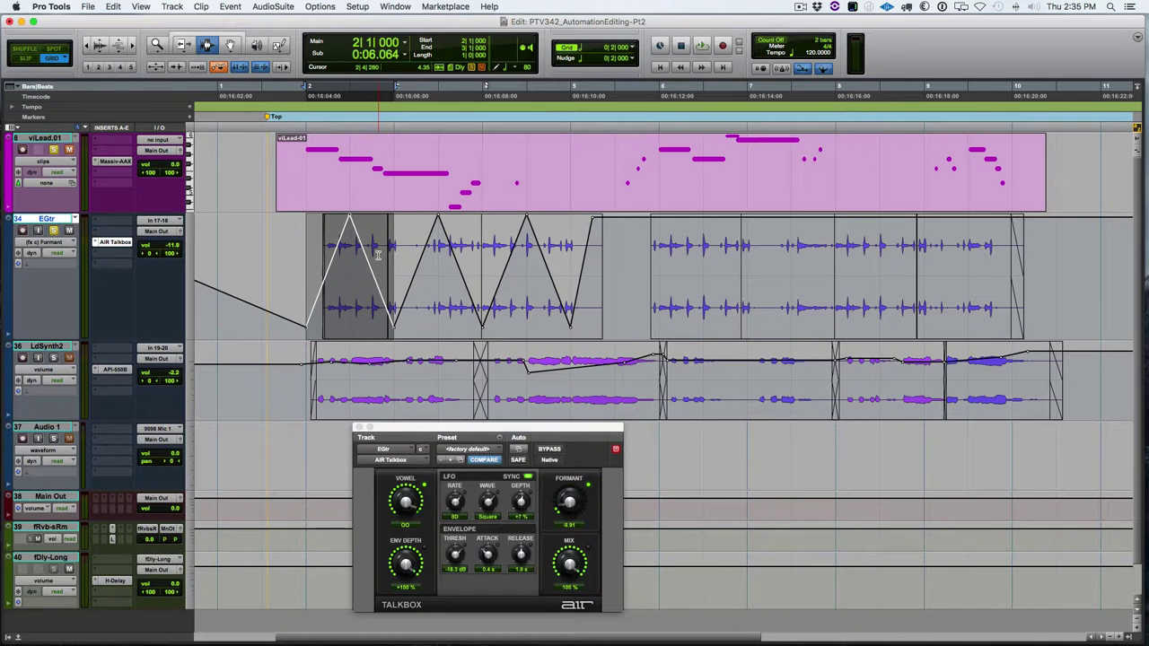
key(super)
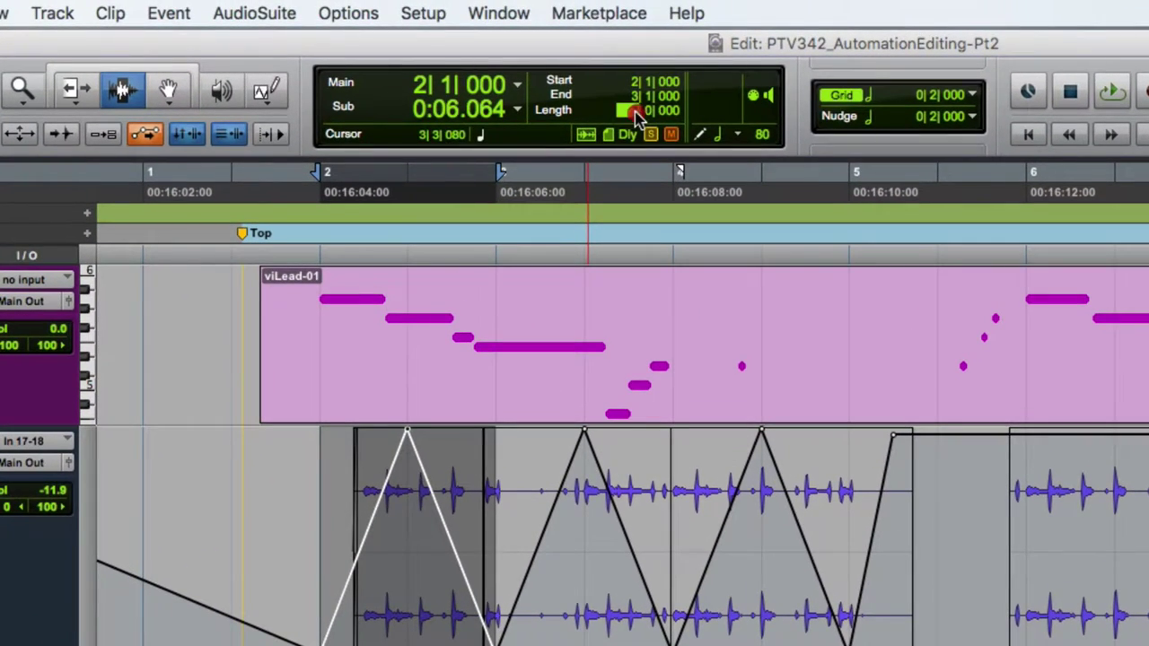
- Set the selection length to 9 bars
click(633, 115)
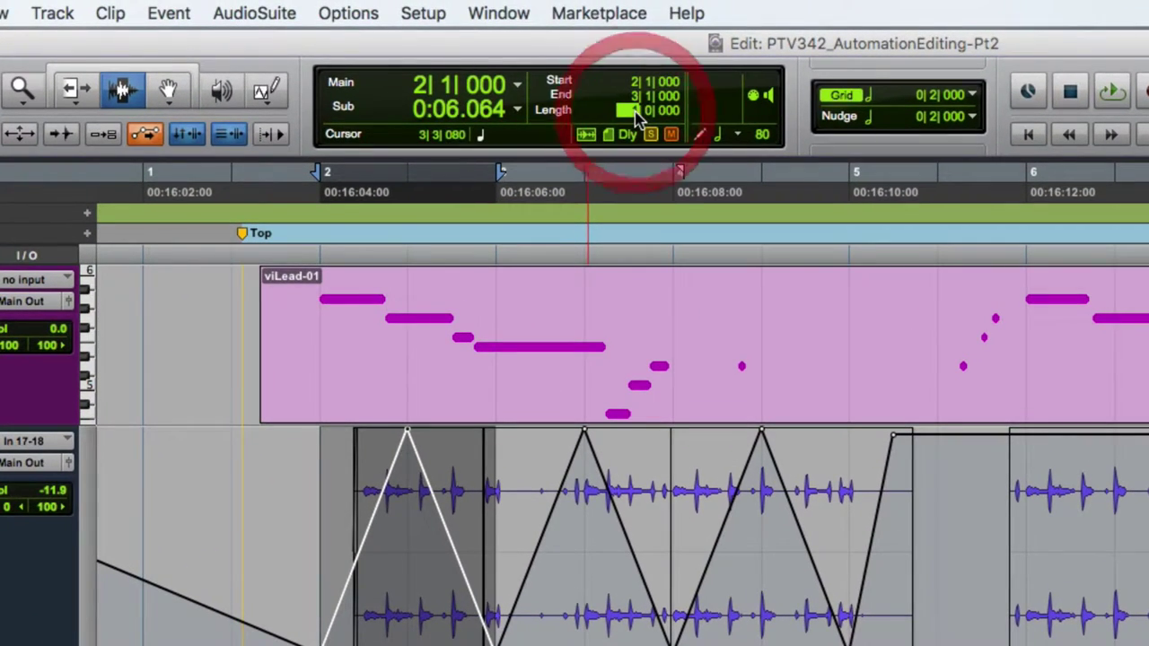
text(9)
key(Return)
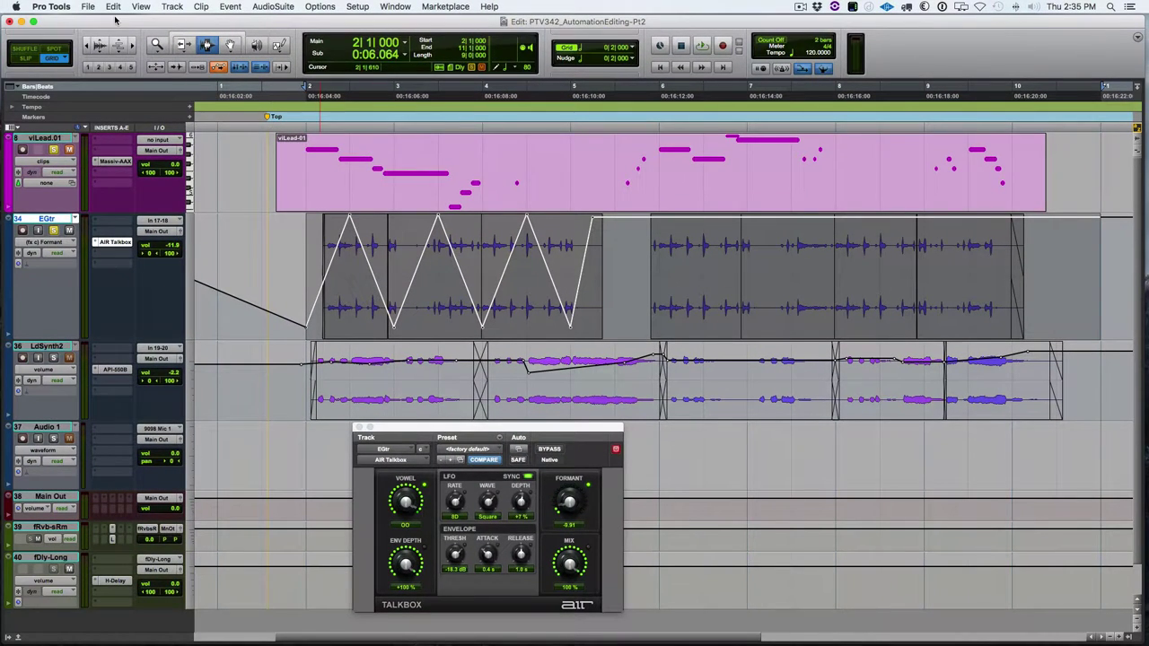
- Use Paste Special > Repeat to Fill Selection to fill bars 2–11 with the triangle pattern
click(114, 7)
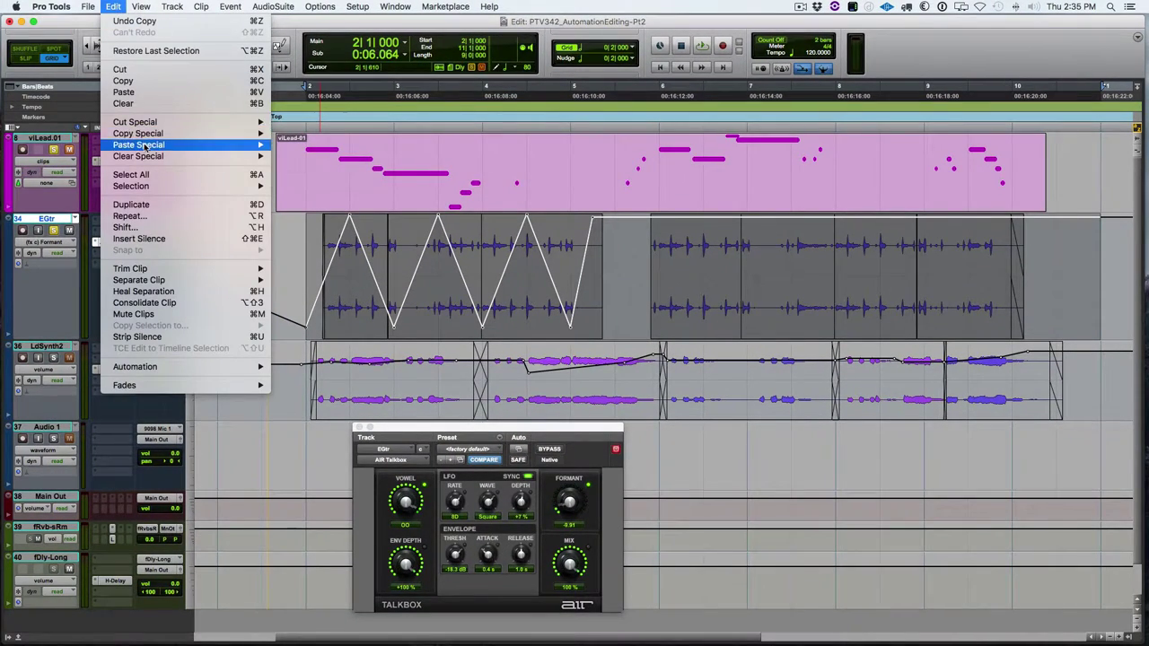
mouse_move(135, 146)
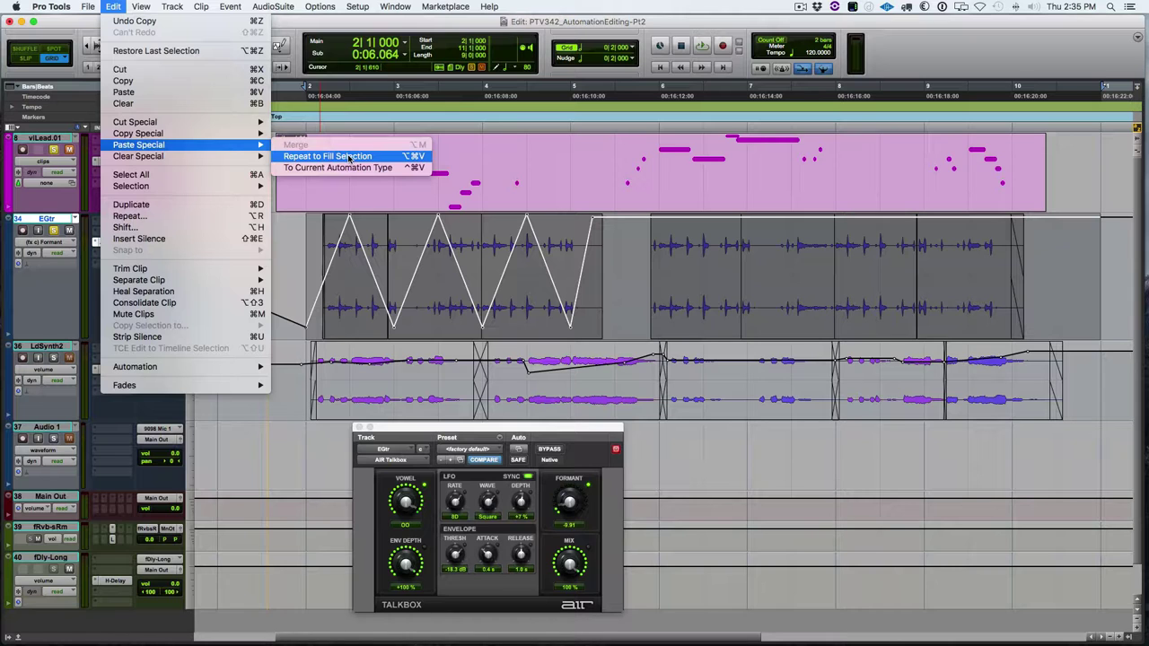
click(349, 157)
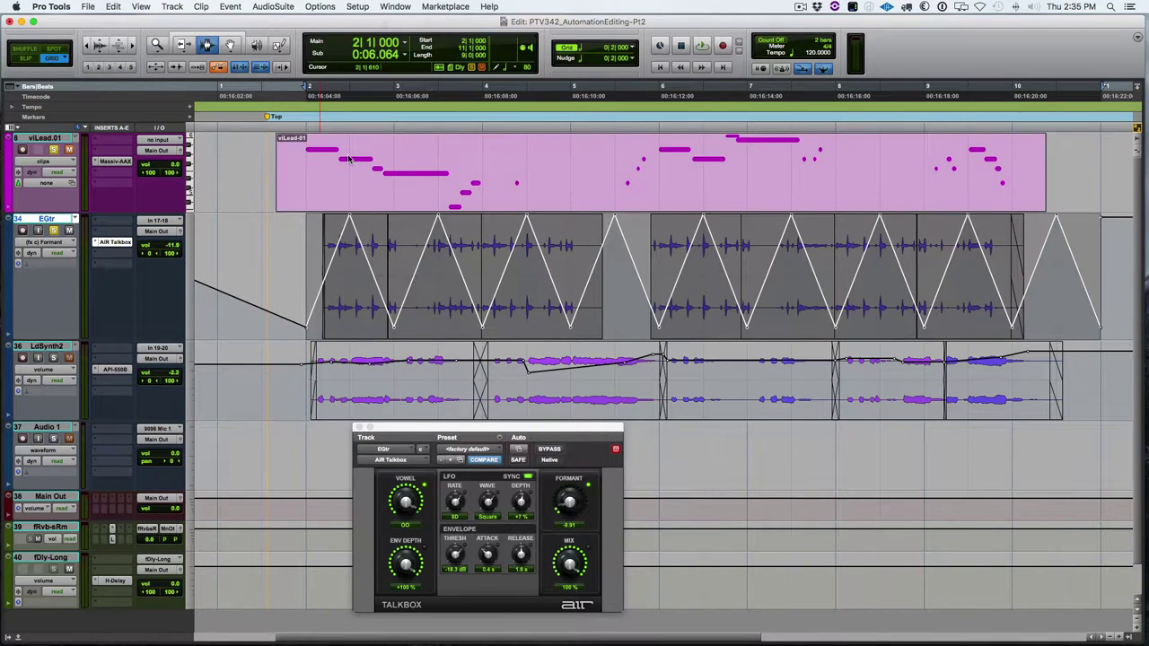
click(72, 243)
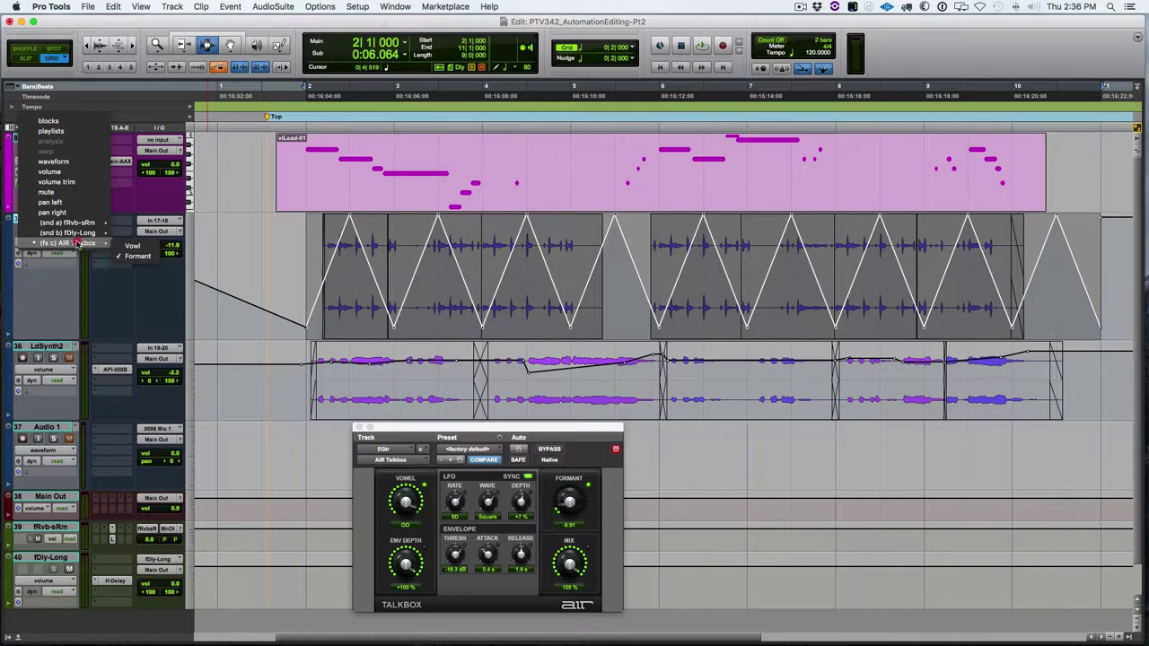
- Show EGtr's Vowl lane and copy its bar 3–4 automation
click(132, 245)
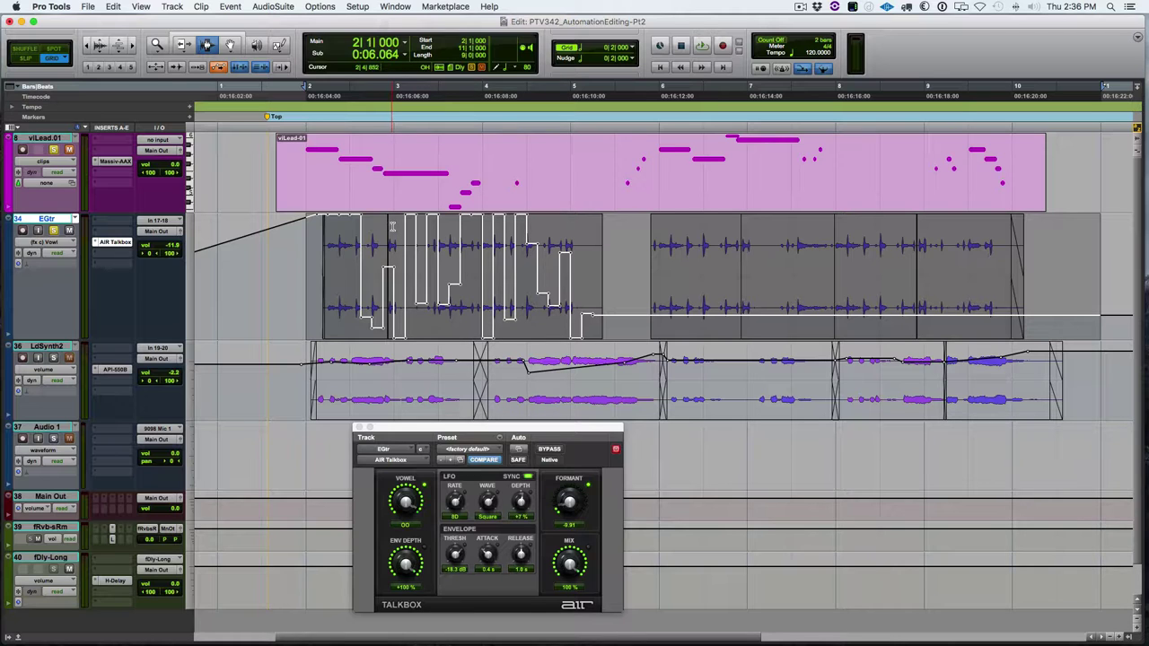
drag(392, 226, 489, 229)
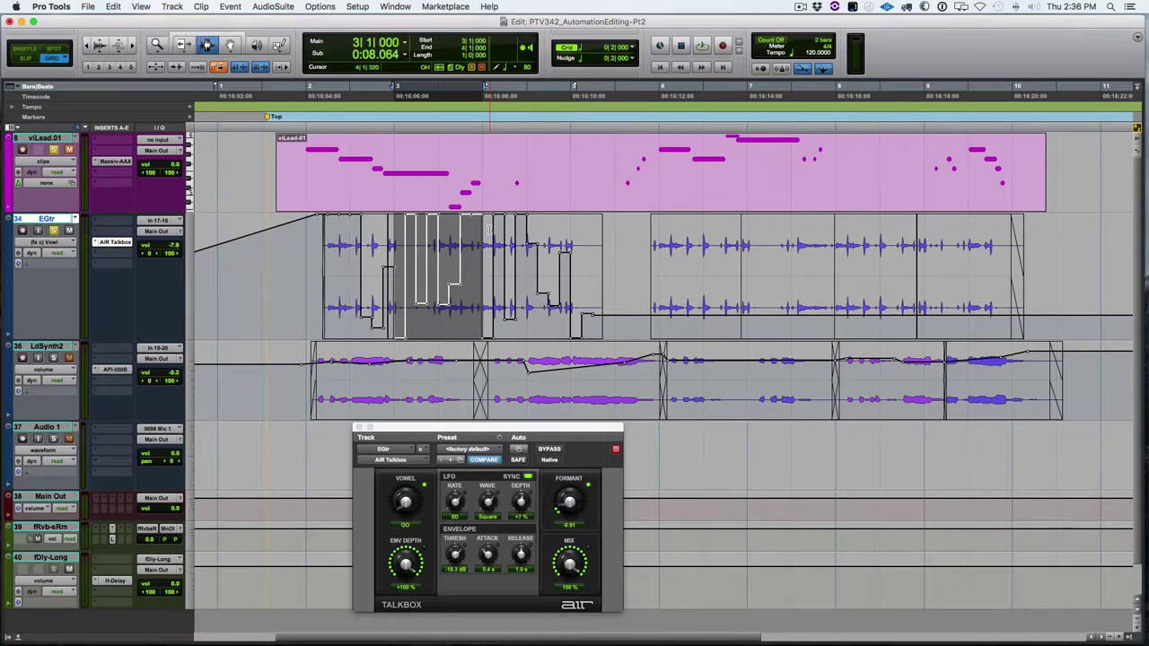
key(super+c)
- Repeat that Vowl bar across bars 2–10 with Option+Cmd+V and copy the result
drag(315, 237, 1031, 246)
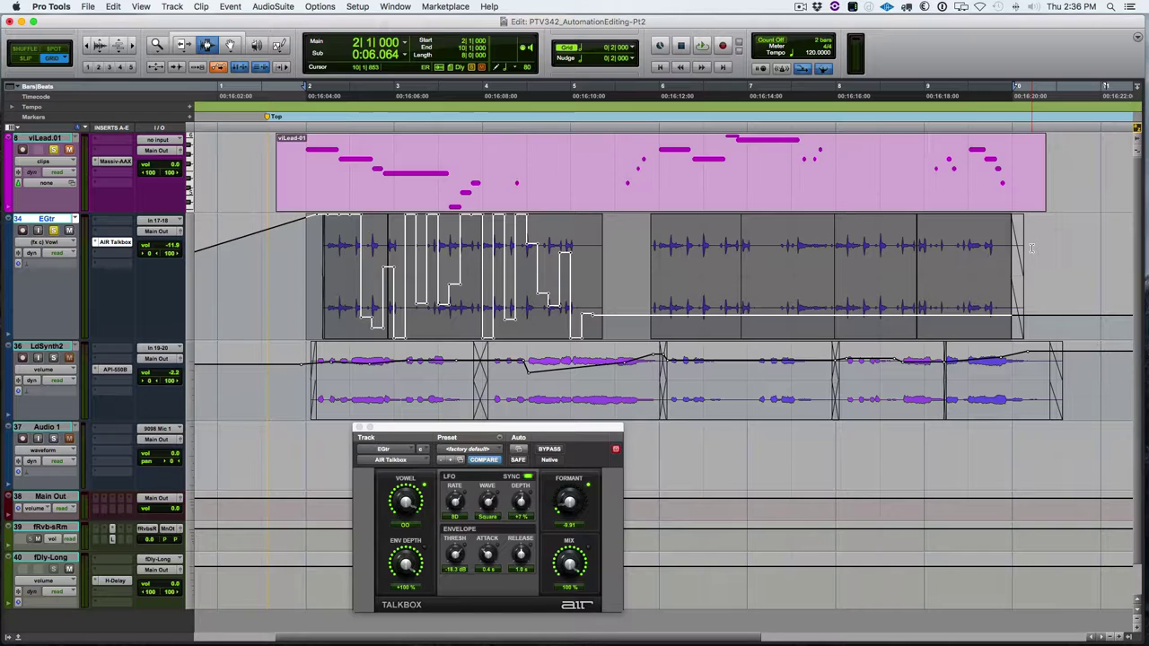
key(alt+super)
key(alt+super+v)
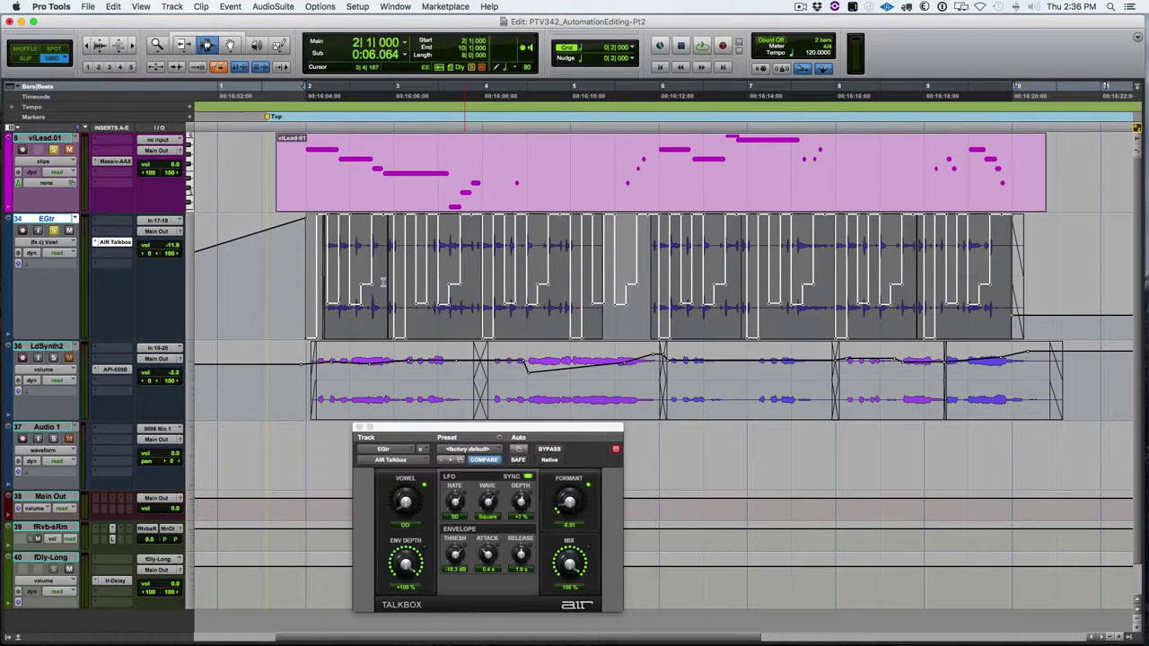
key(super+c)
- Show viLead.01's MACRO lanes, try pasting into MACRO 4, and dismiss the mismatch warning
click(17, 212)
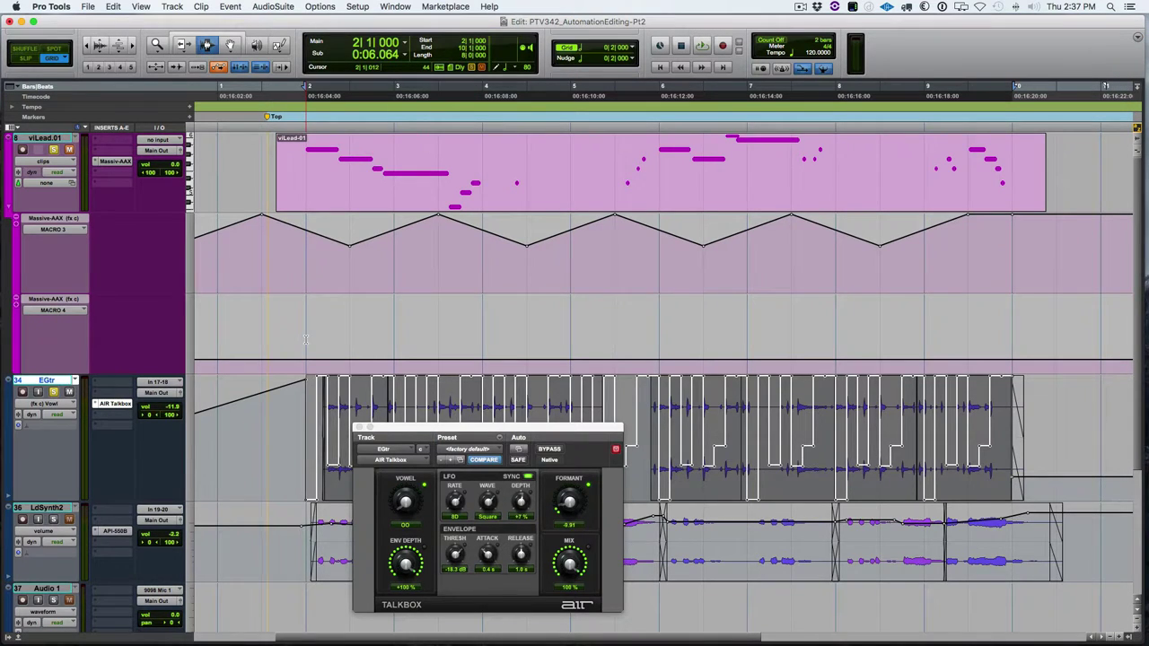
key(p)
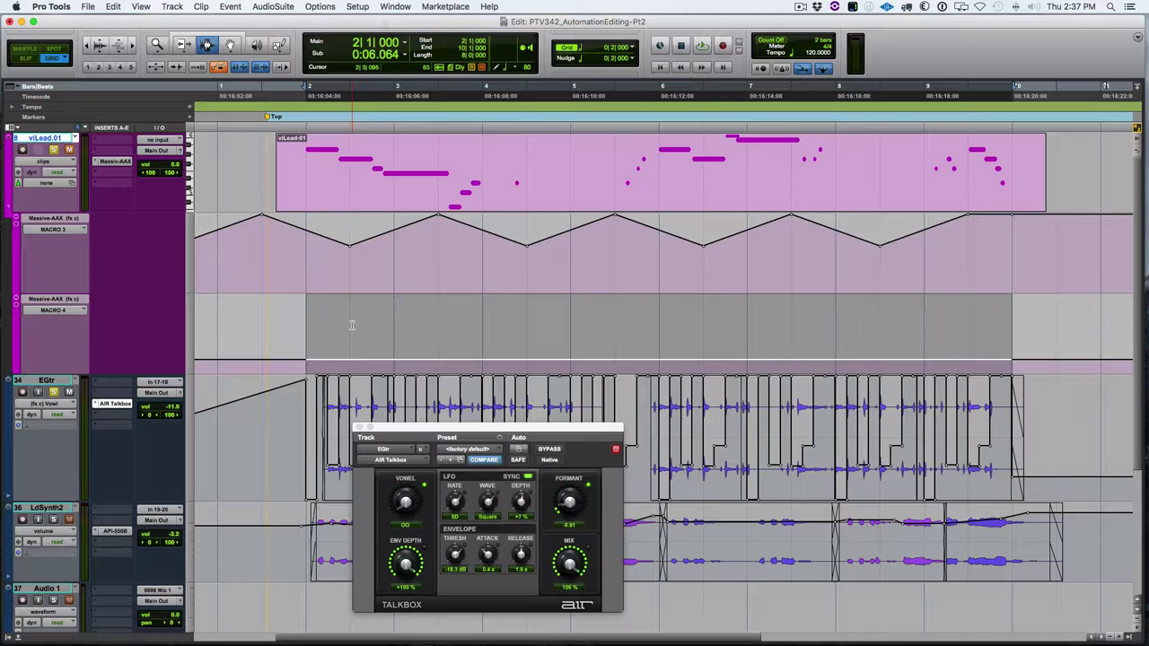
key(super+v)
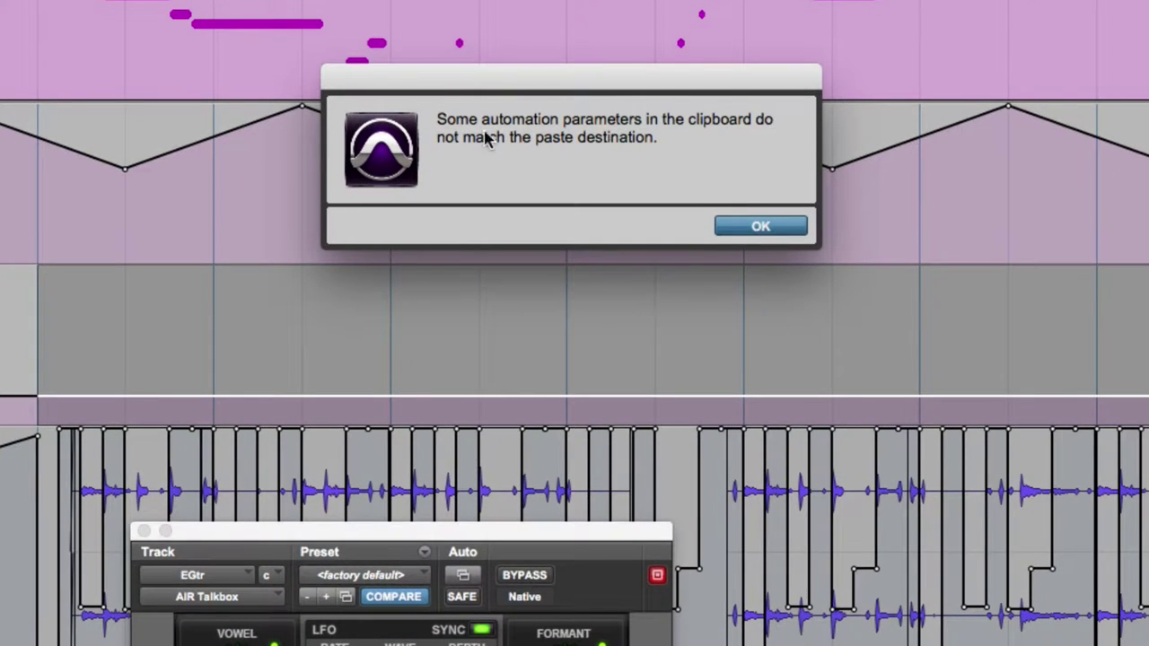
click(794, 228)
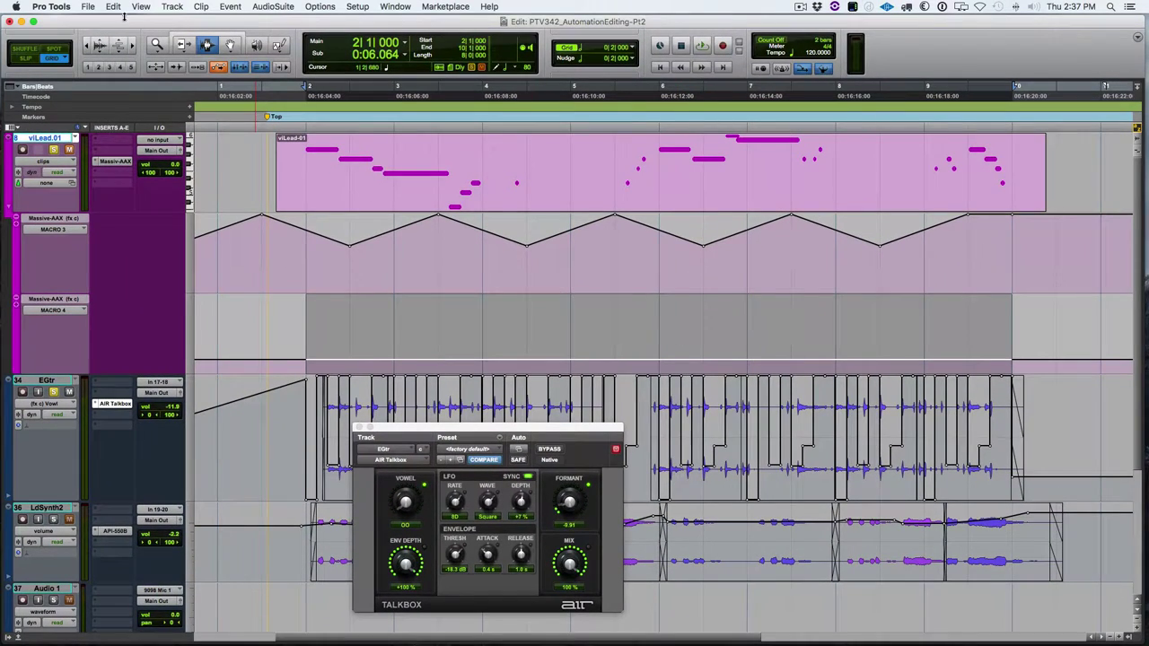
click(116, 8)
- Paste the Vowl pattern into MACRO 4 via Paste Special > To Current Automation Type
mouse_move(134, 146)
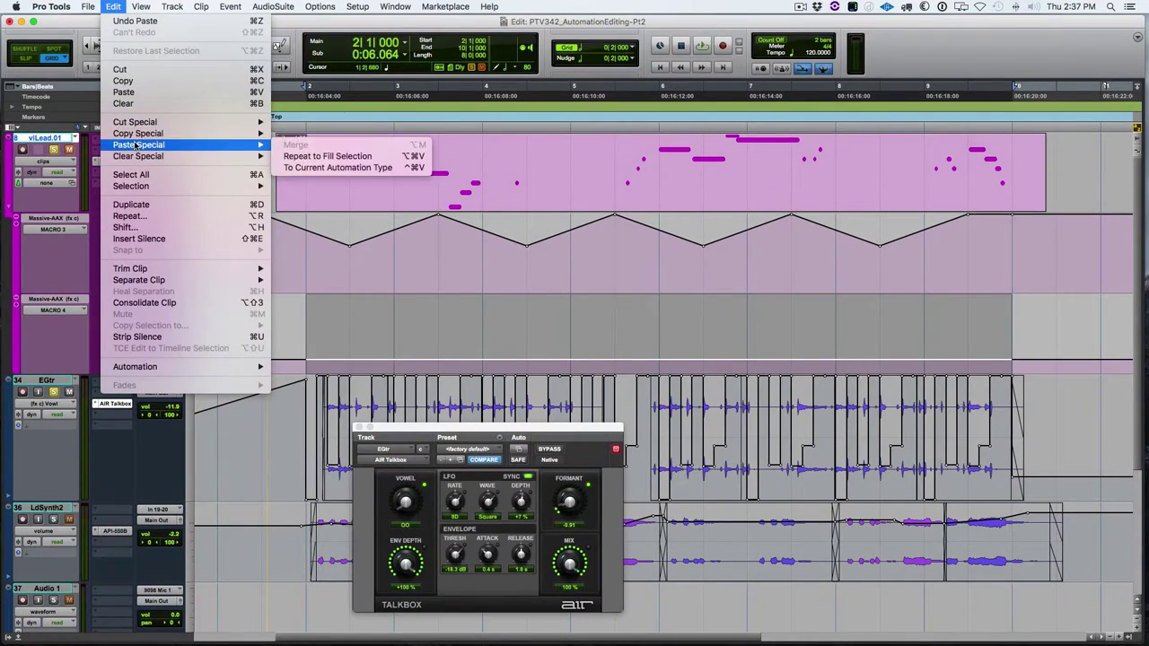
click(337, 183)
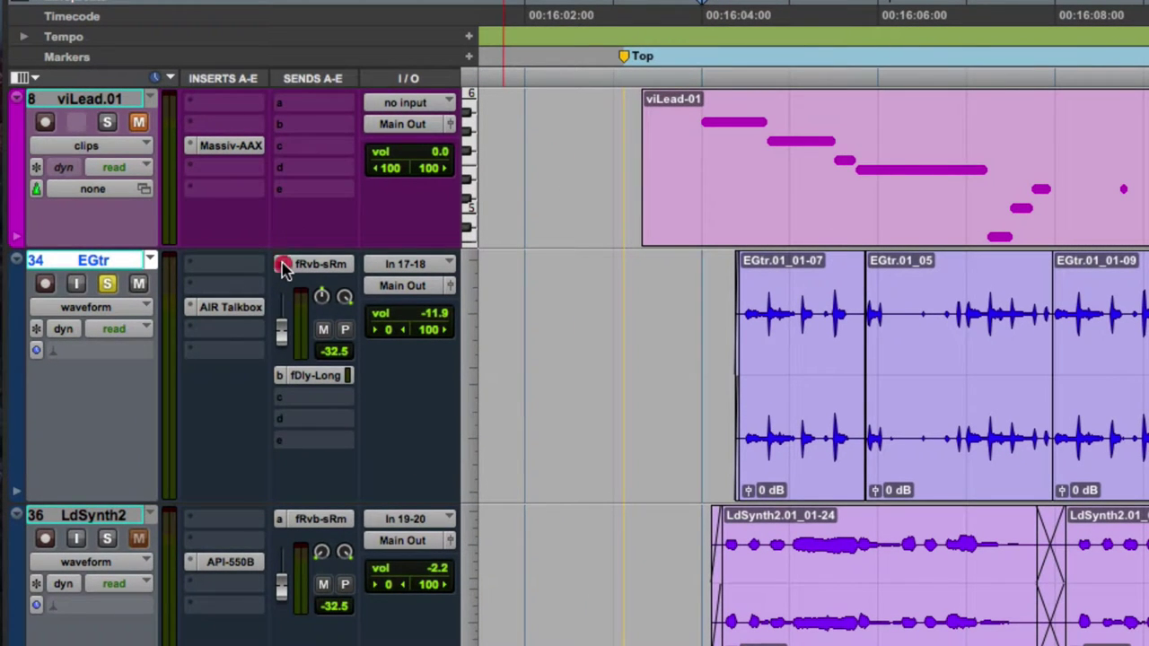
- Collapse the fRvb-sRm send and raise the fDly-Long send level to -11.2 dB
click(283, 267)
click(281, 285)
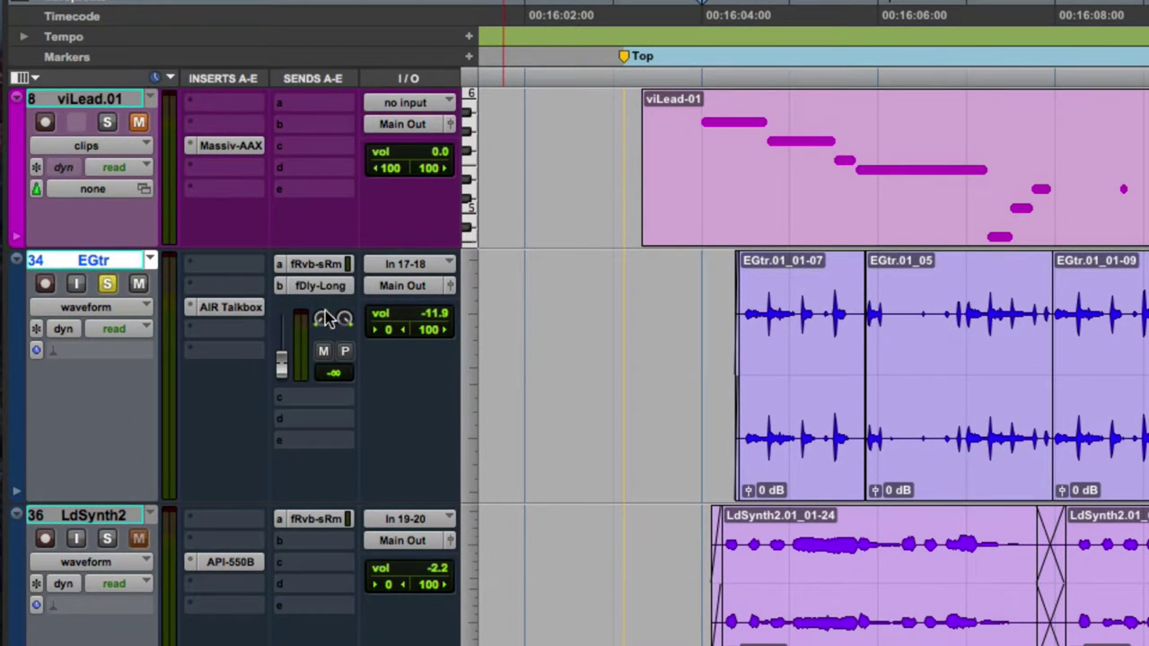
drag(282, 368, 286, 349)
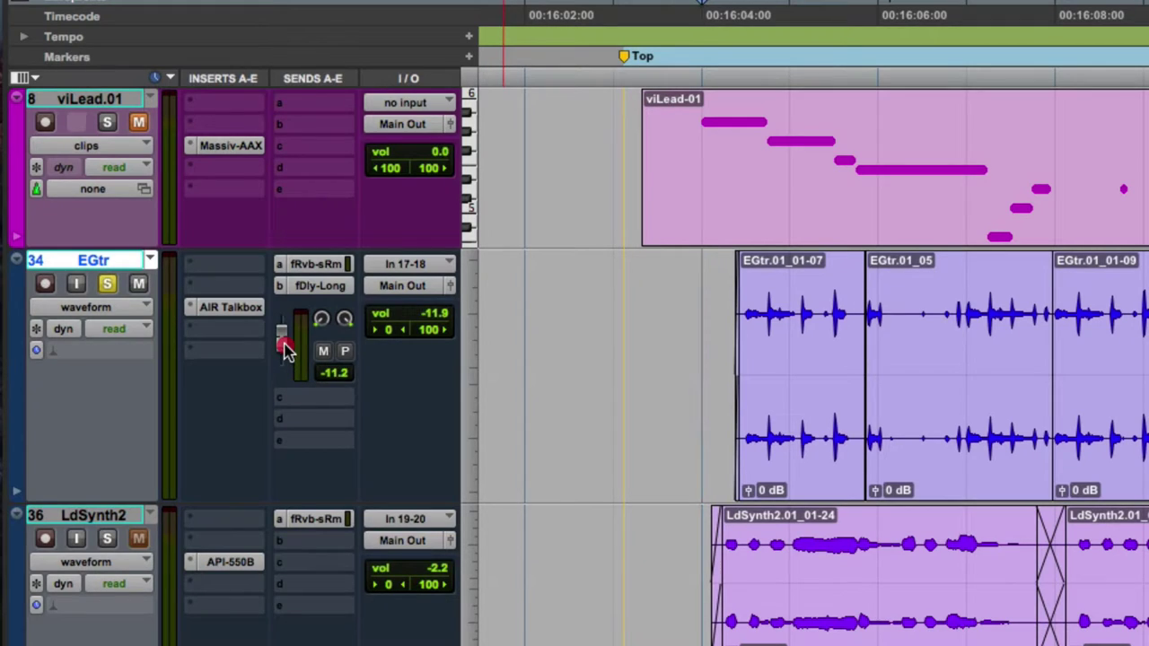
- Audition EGtr from the clip start, then park the playhead at bar 5 in Slip mode
click(732, 297)
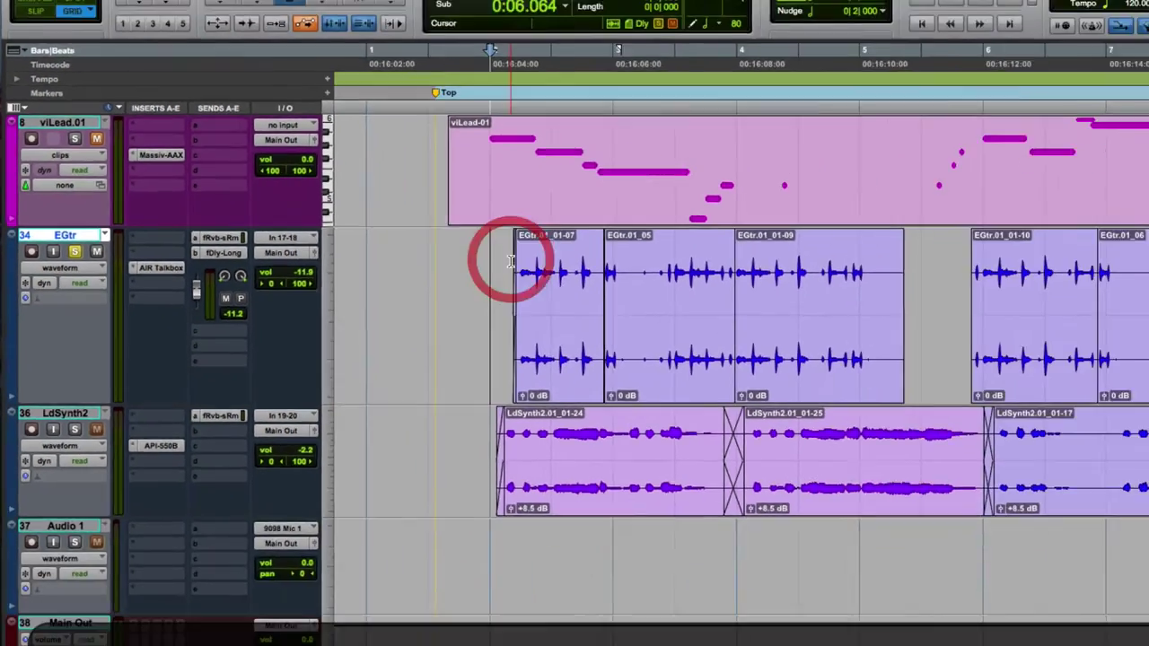
key(space)
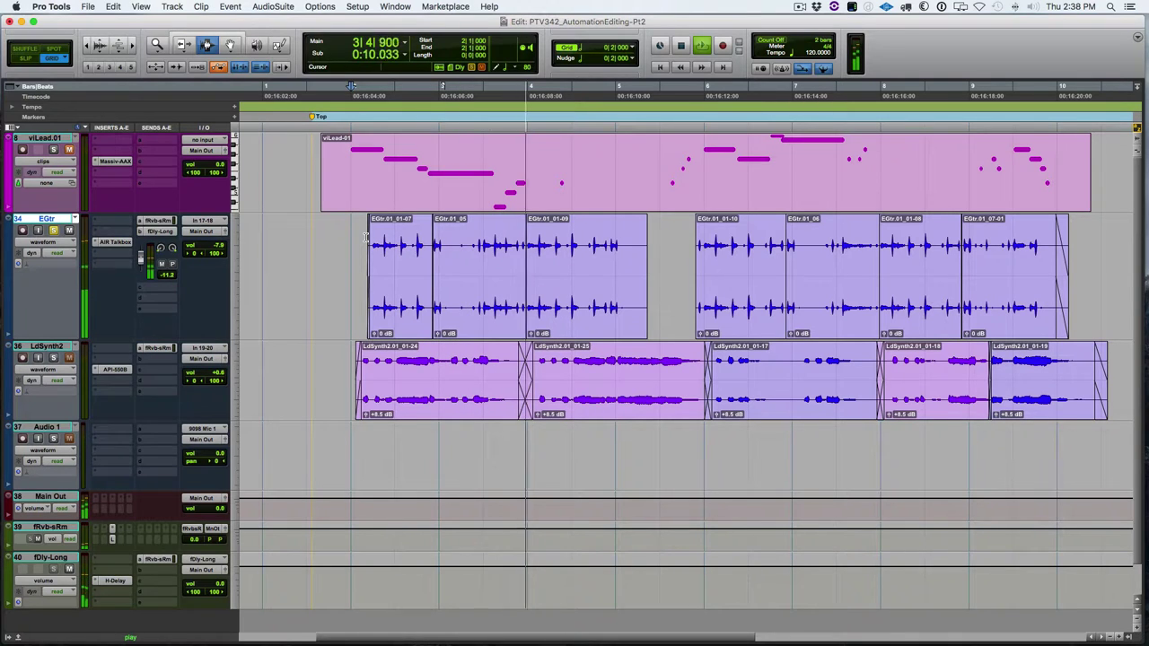
key(space)
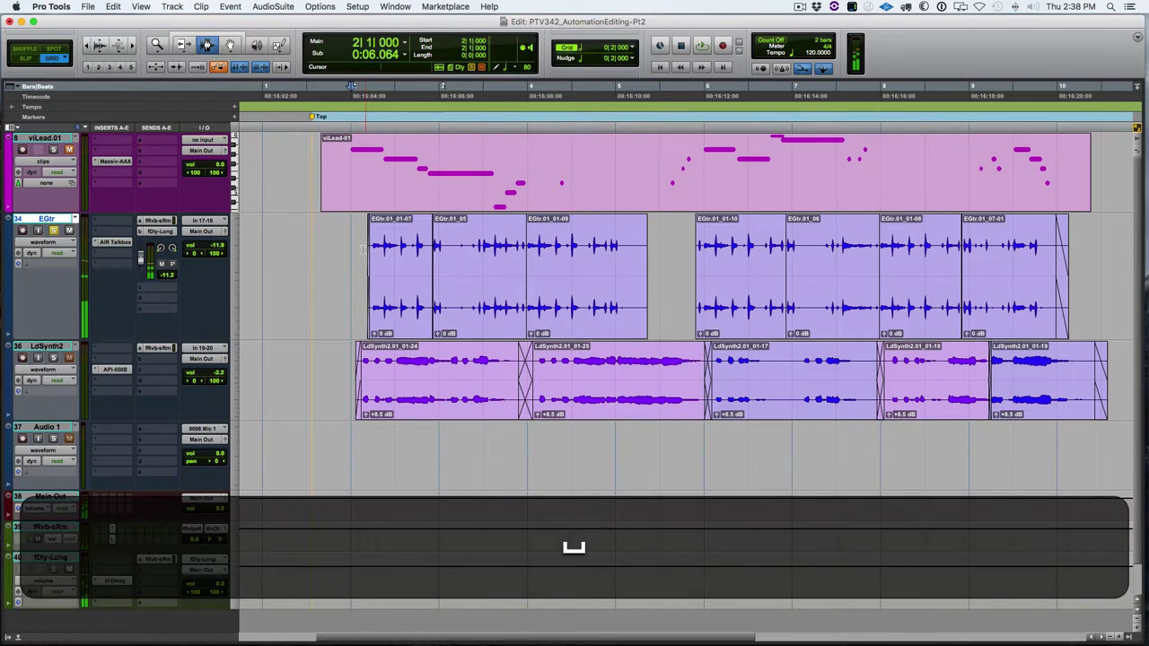
click(633, 243)
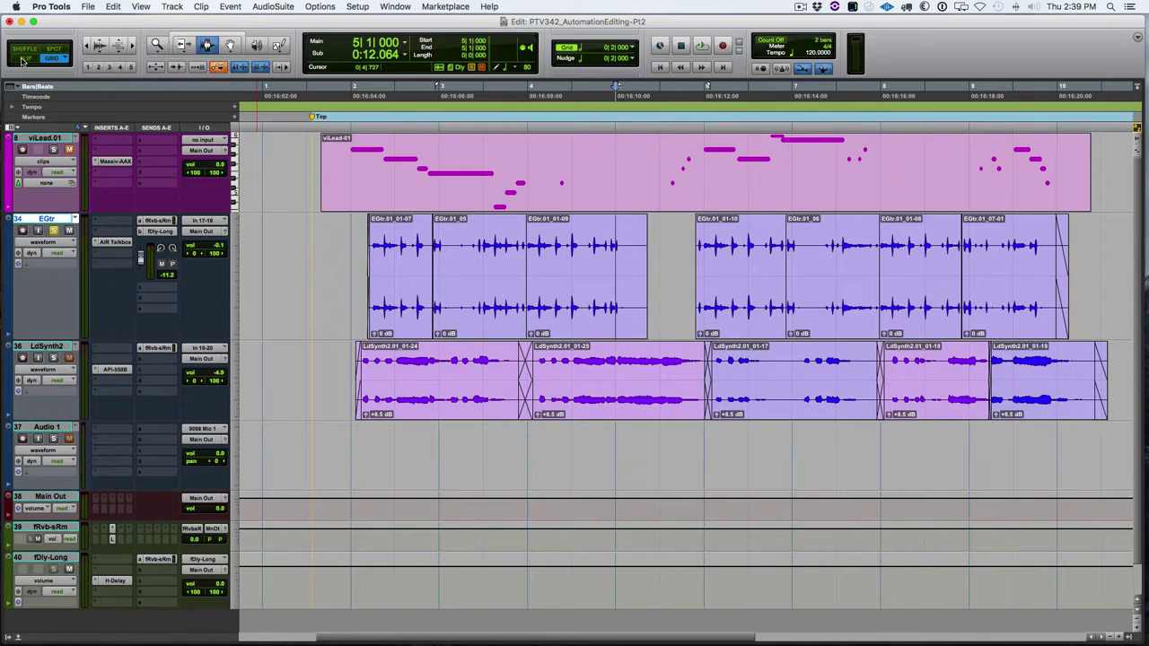
key(F2)
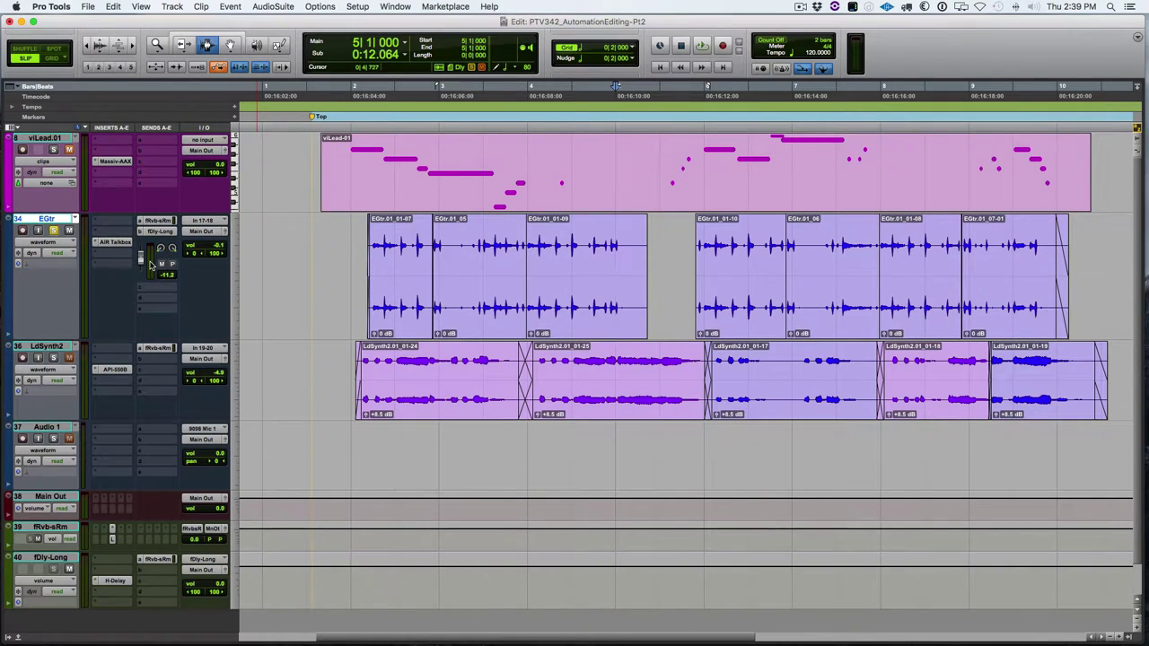
- Show EGtr's (snd b) fDly-Long level automation and pull the send level down to -∞
click(61, 249)
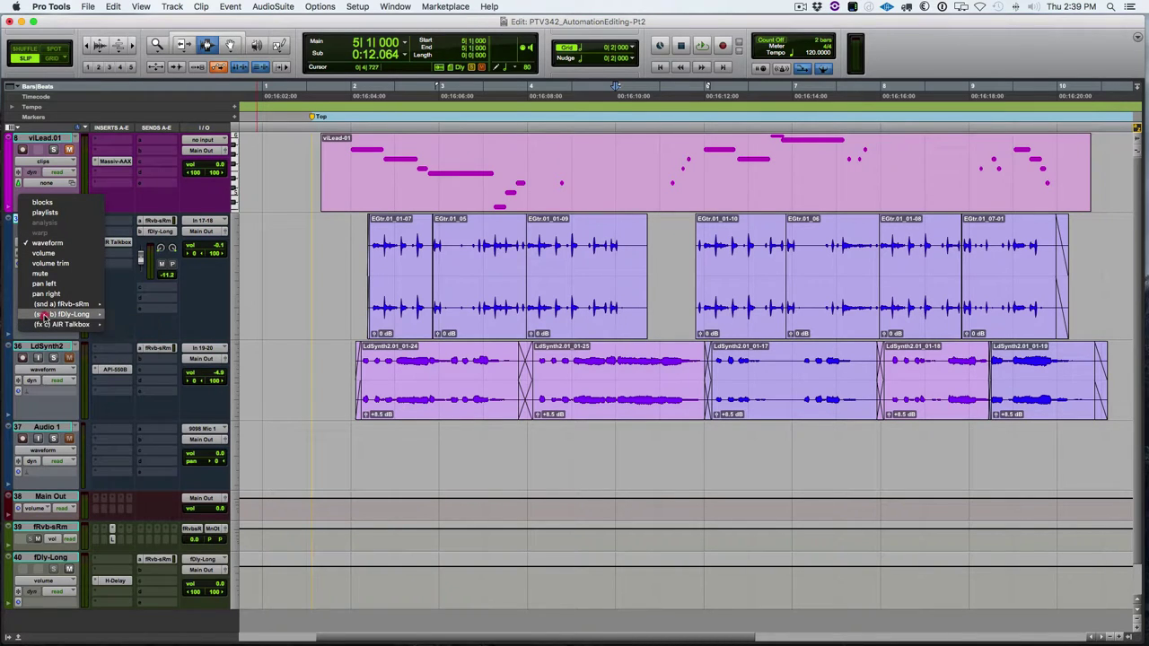
mouse_move(76, 314)
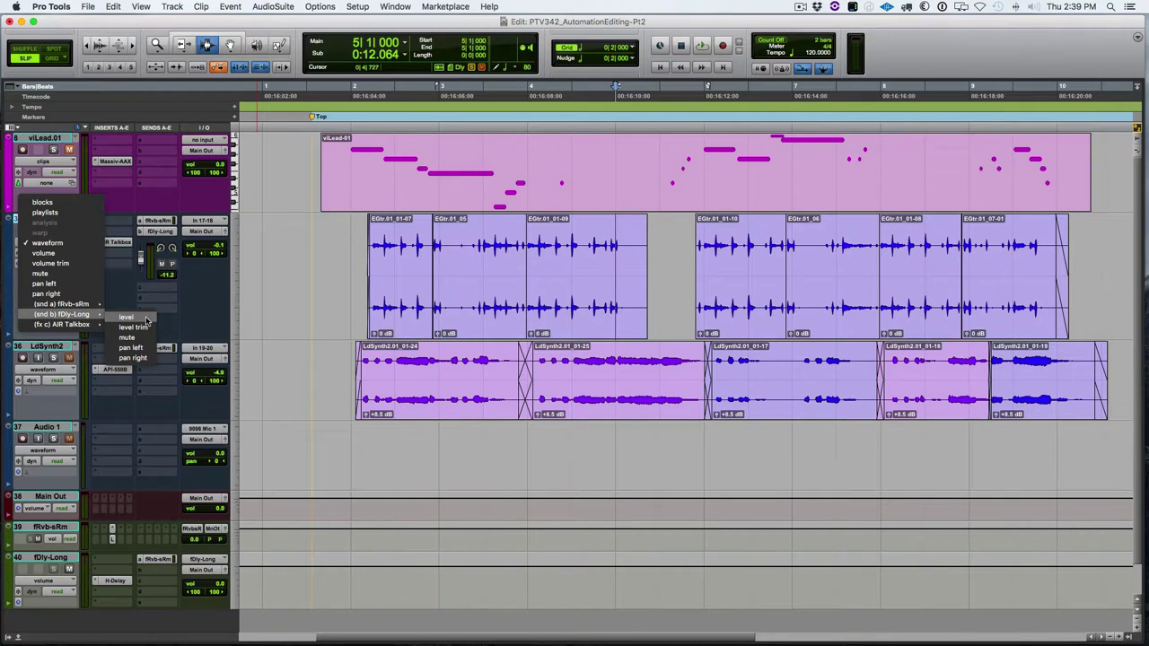
click(135, 318)
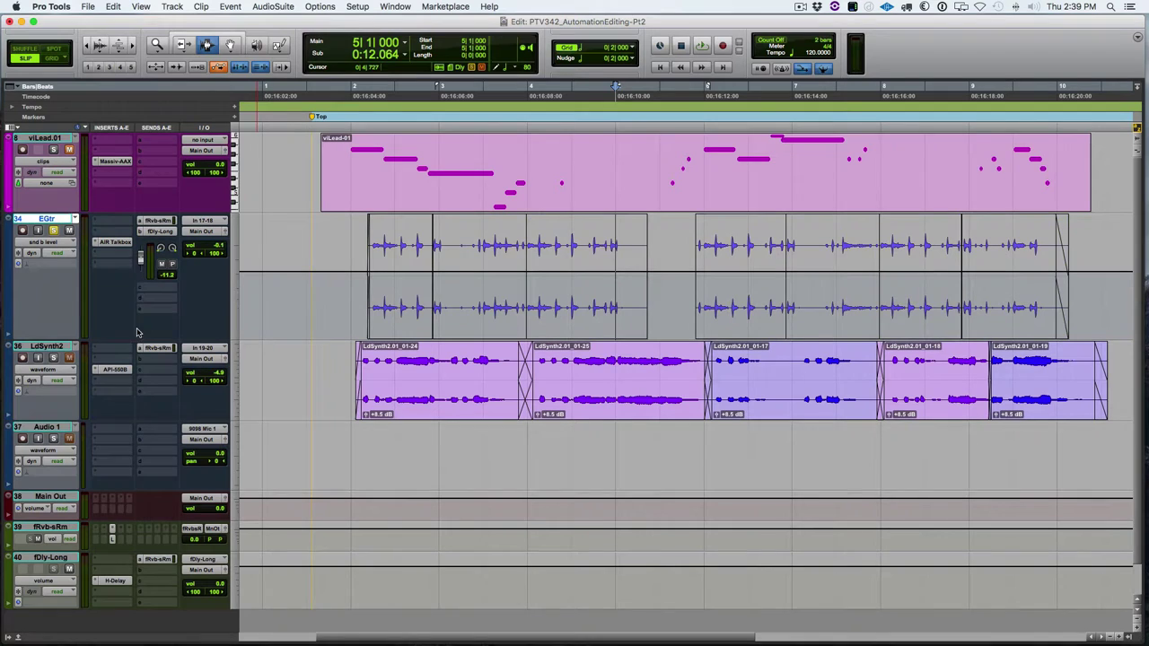
click(230, 44)
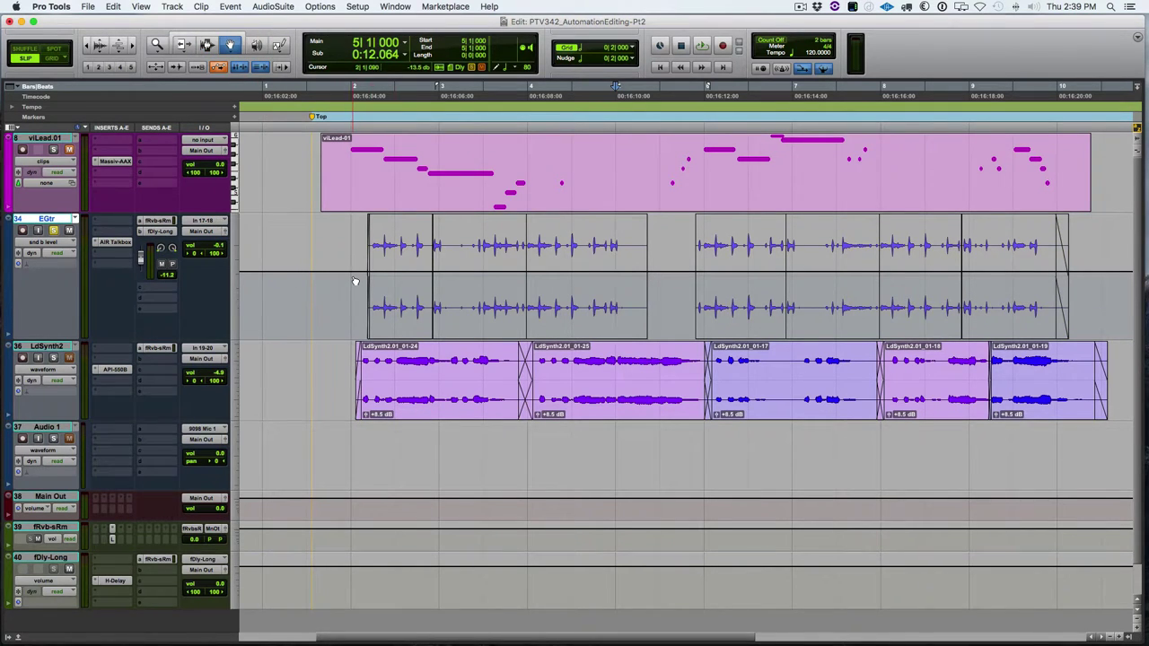
scroll(354, 280, left, 3)
drag(141, 260, 141, 298)
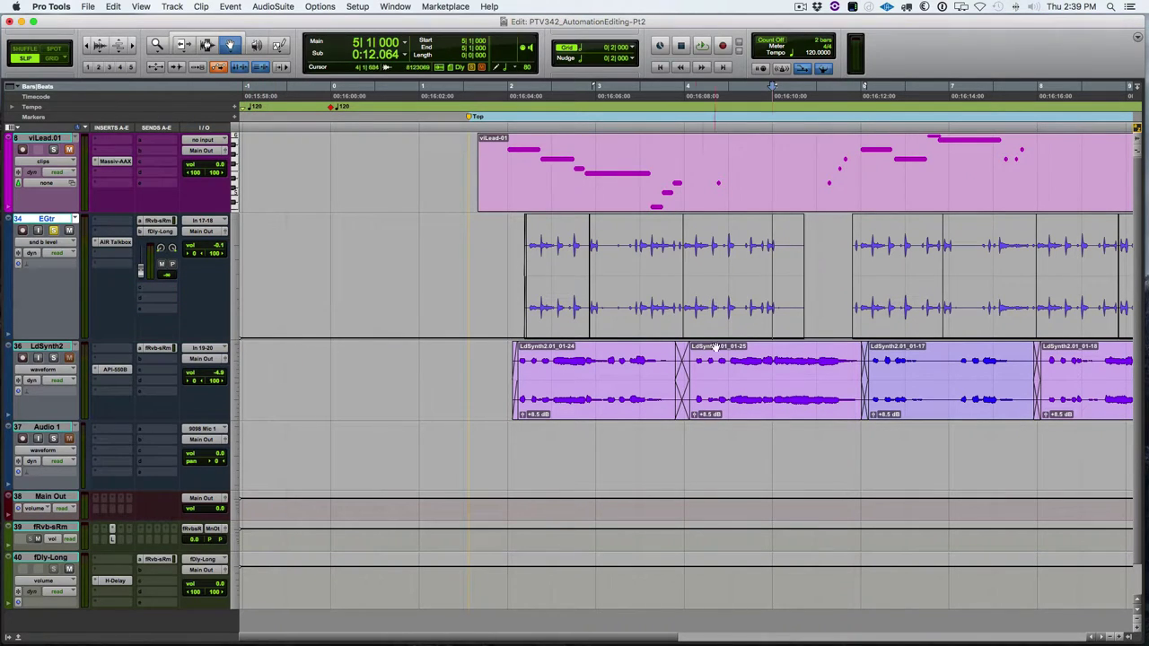
- Zoom in, audition just before the throw area, and add a breakpoint on the send level line
key(t)
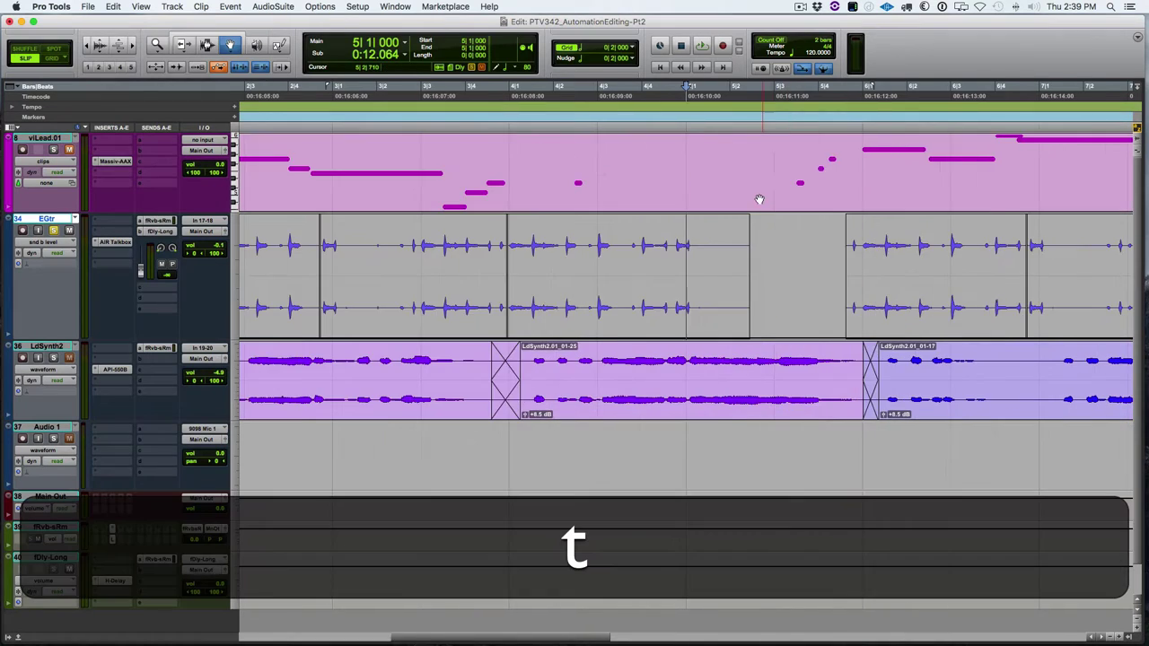
key(t)
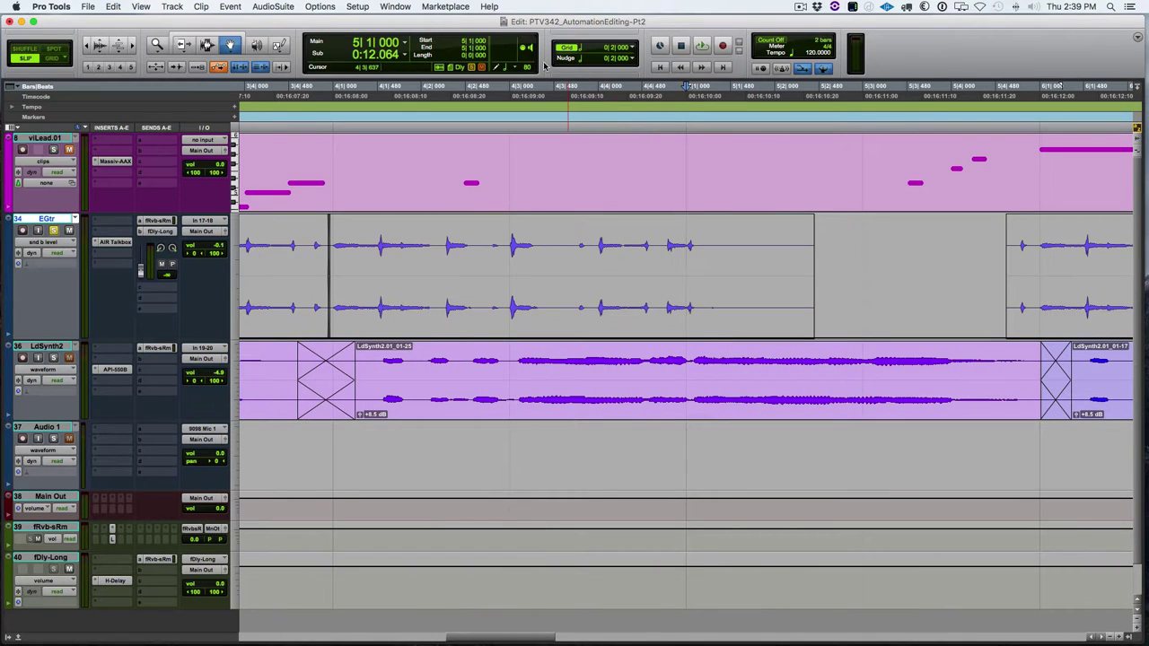
click(540, 92)
key(space)
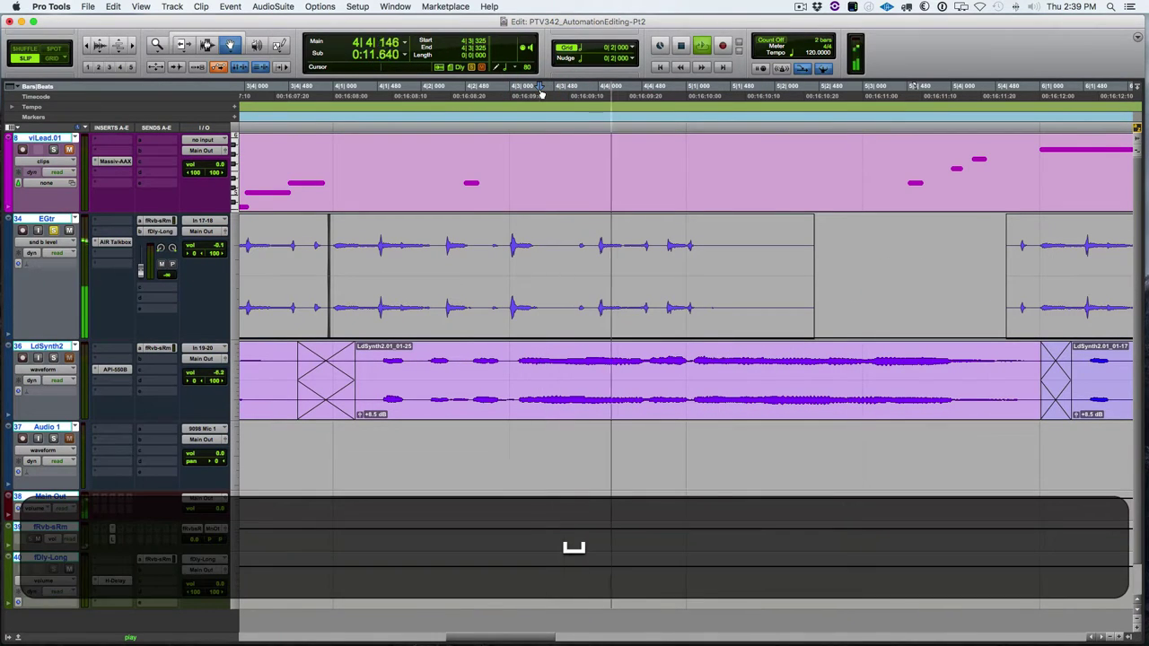
key(space)
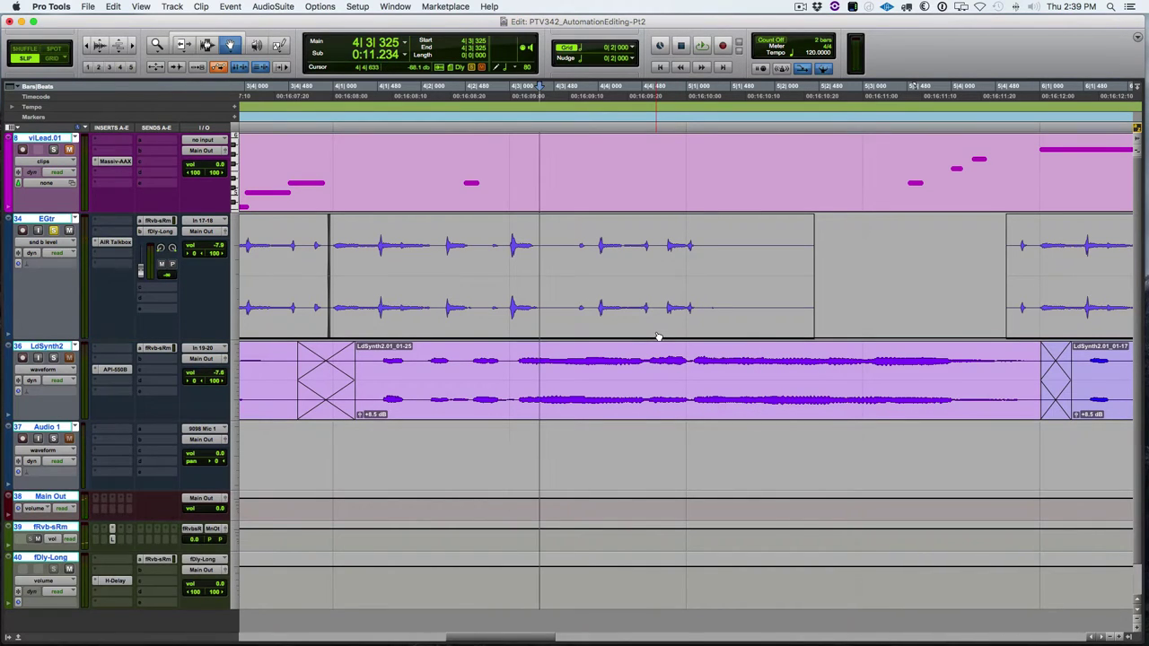
key(F8)
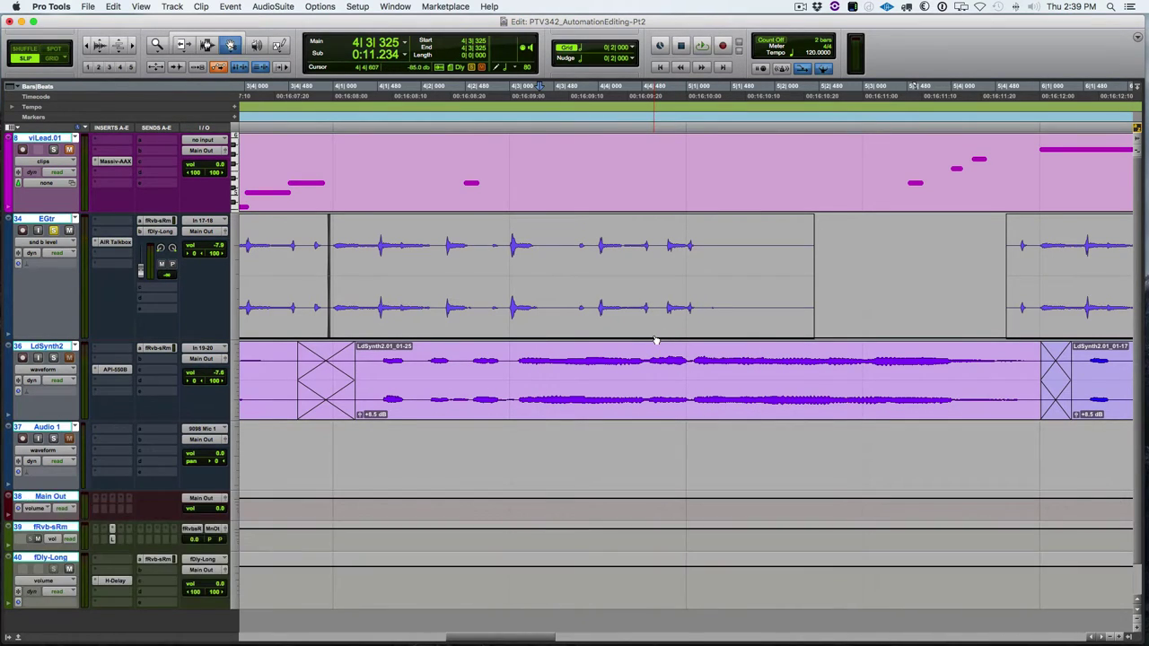
alt+super+click(658, 339)
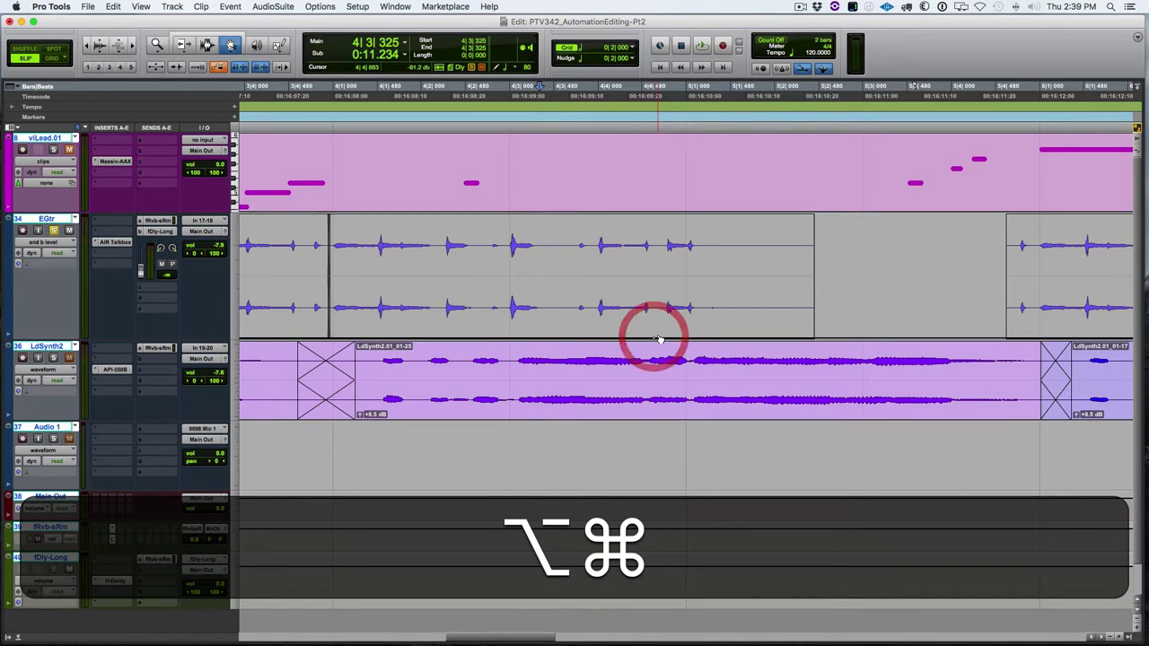
- Add breakpoints and raise the send level between them into a short throw plateau
alt+super+click(658, 338)
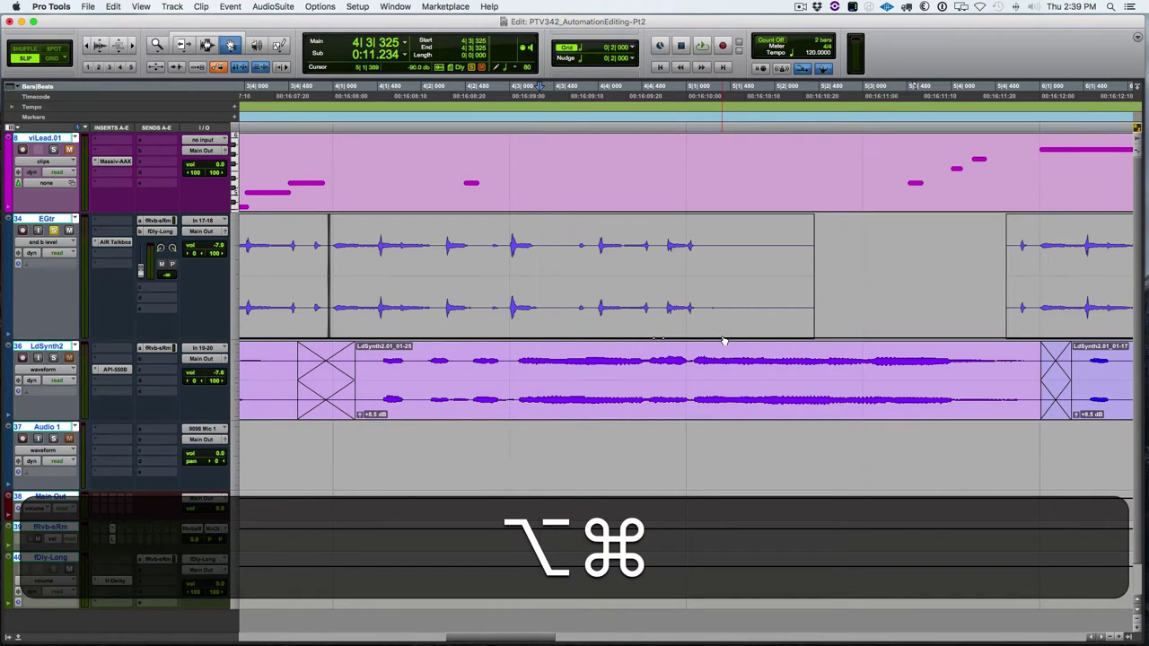
alt+super+click(723, 340)
key(alt+super+z)
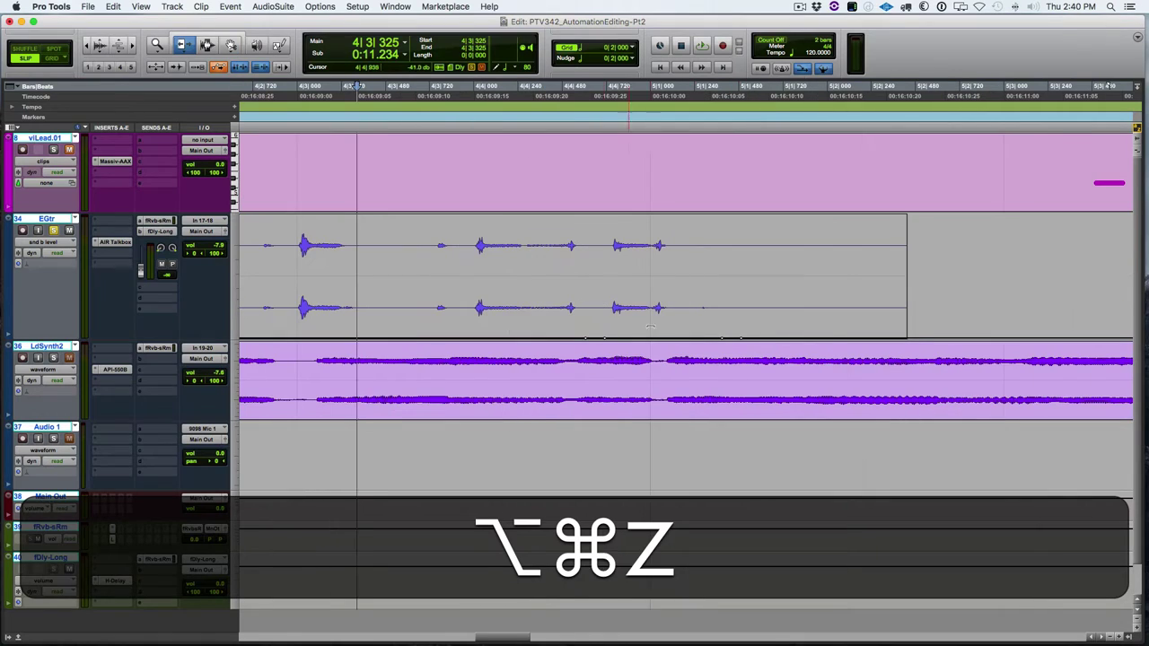
alt+click(648, 327)
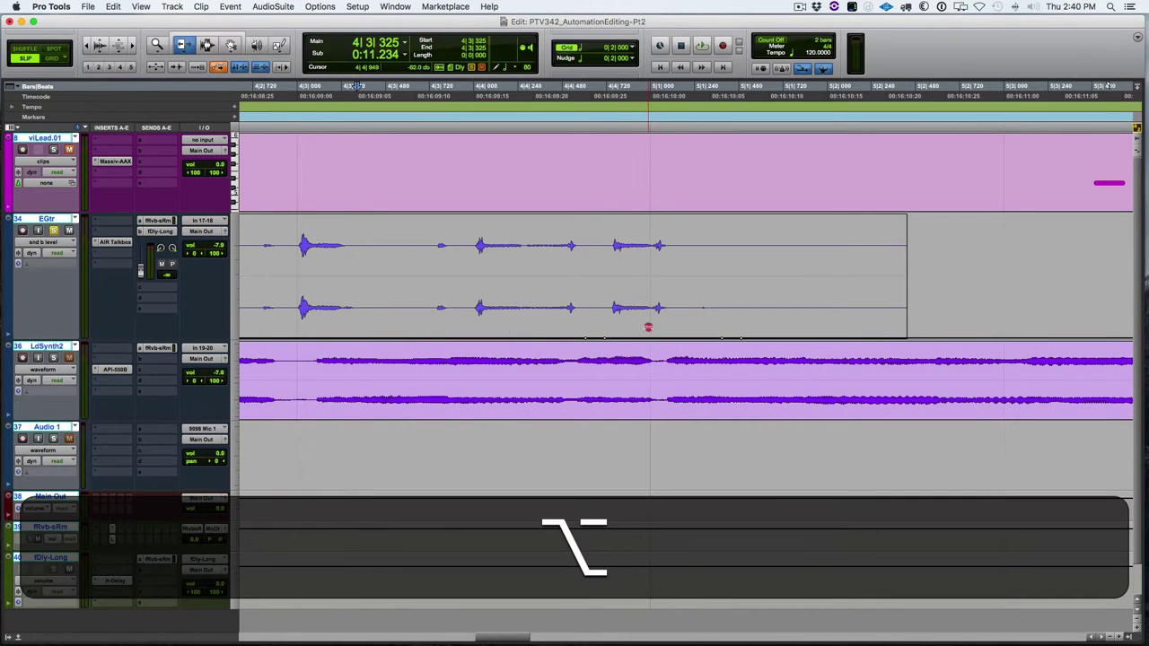
drag(648, 328, 642, 134)
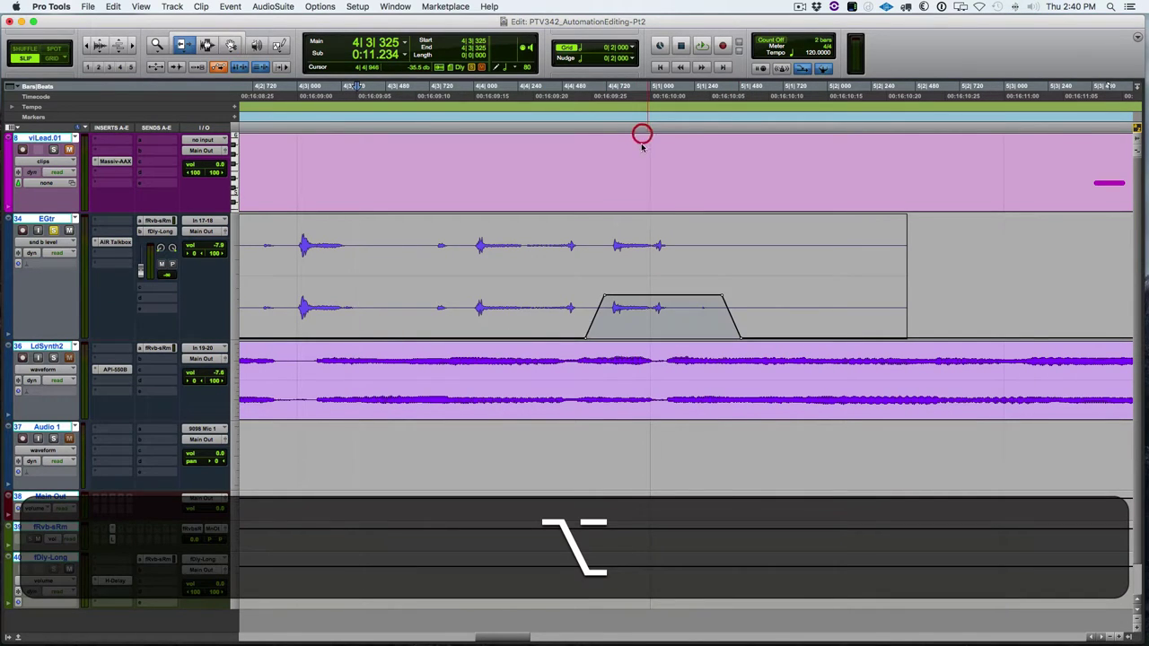
drag(657, 270, 660, 249)
- Zoom out and play from 3|4|135 to hear the delay throw
key(alt+r)
key(r)
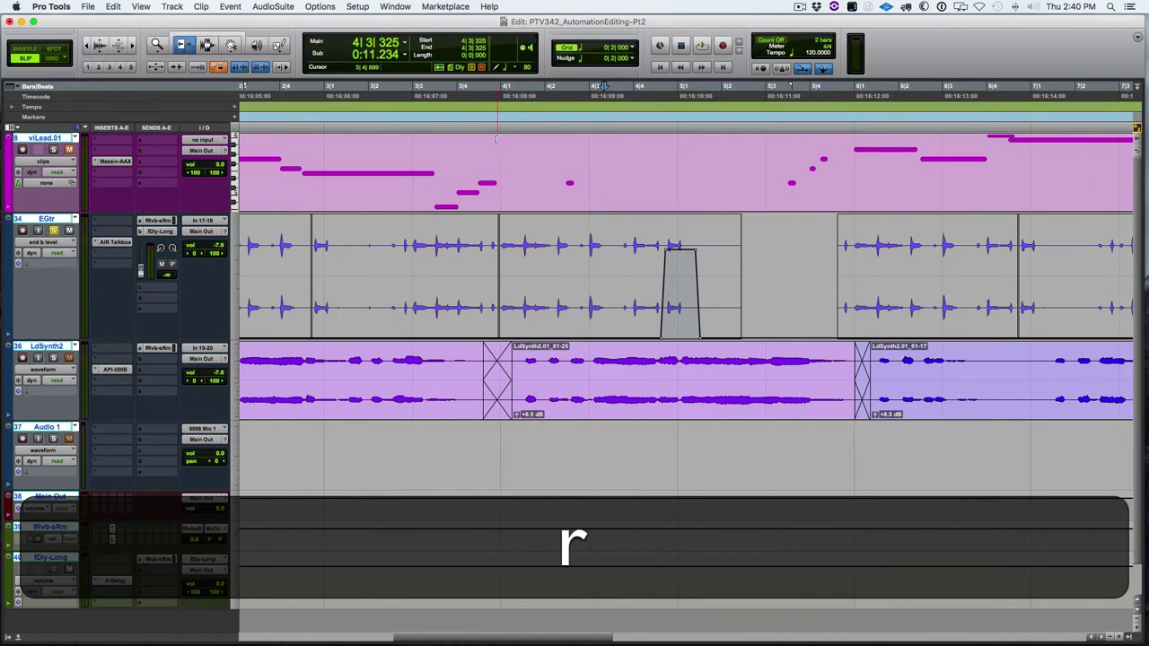
click(463, 92)
key(space)
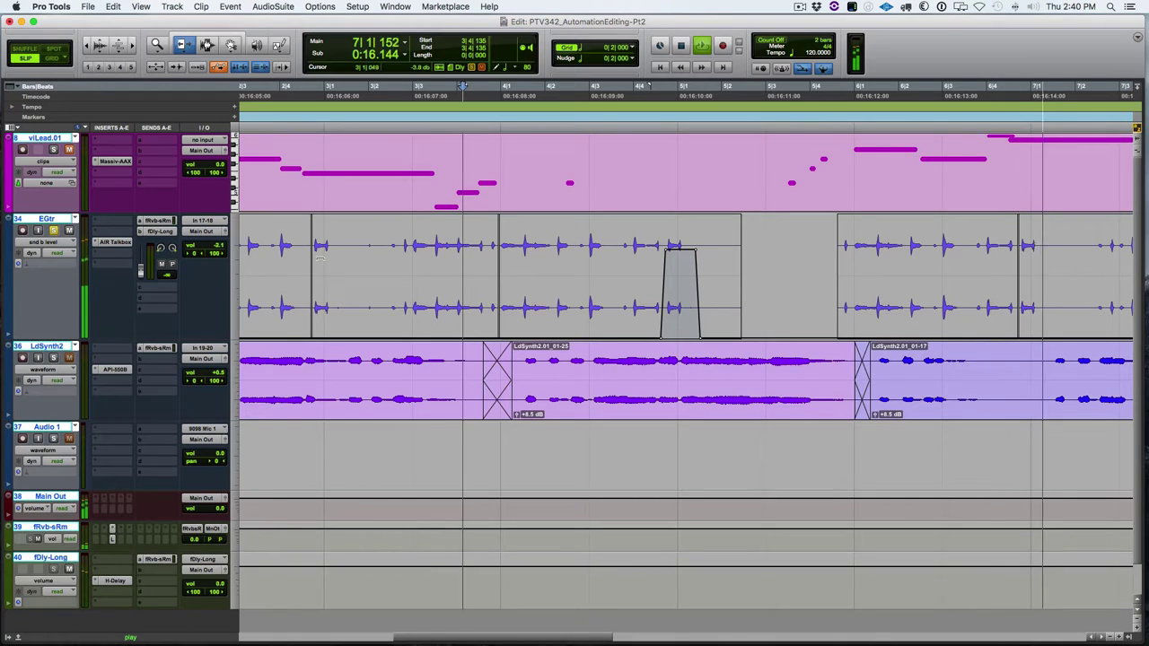
key(space)
- Lift the send level ahead of the throw and add breakpoints after the last guitar clip
key(r)
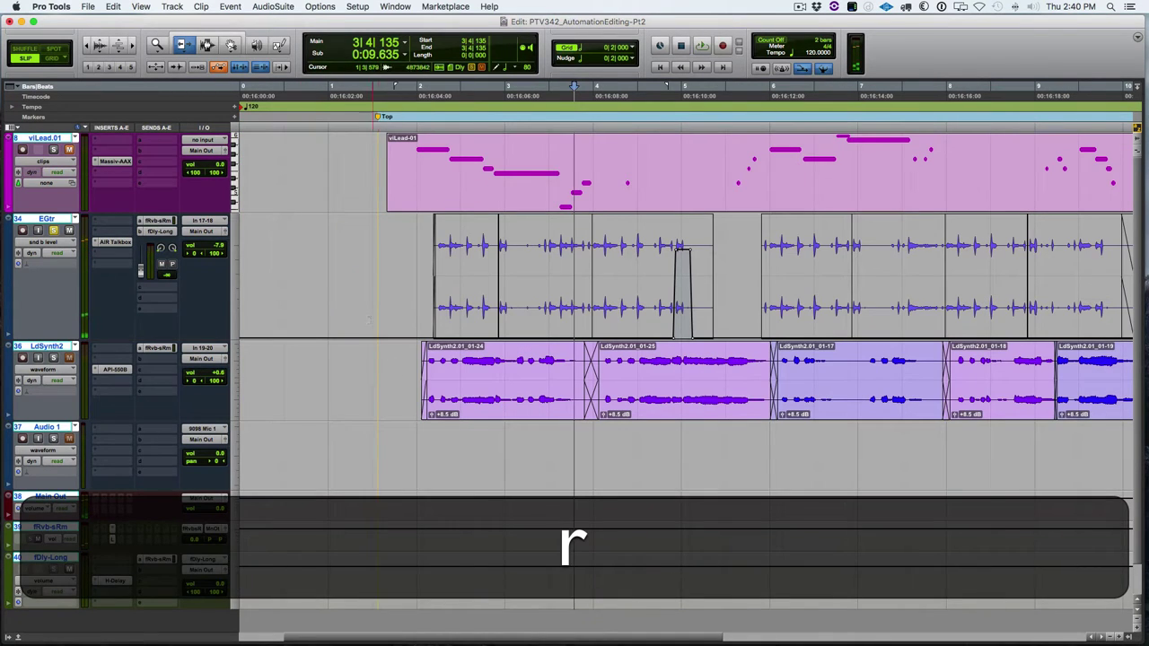
drag(392, 319, 404, 148)
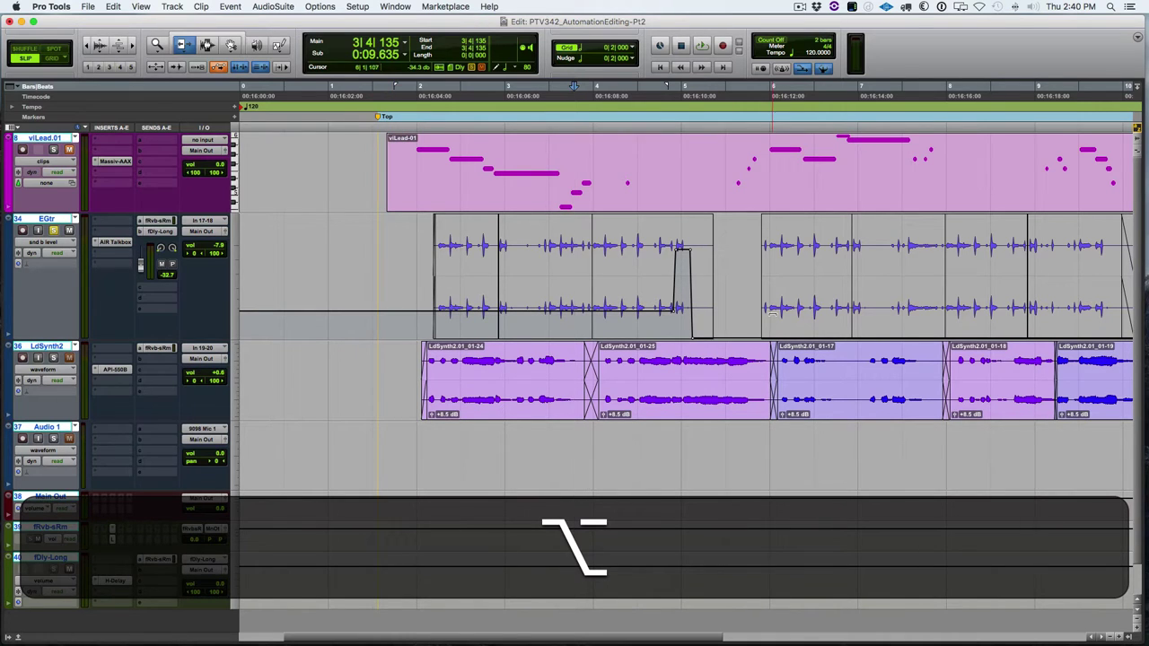
scroll(839, 327, right, 5)
key(F8)
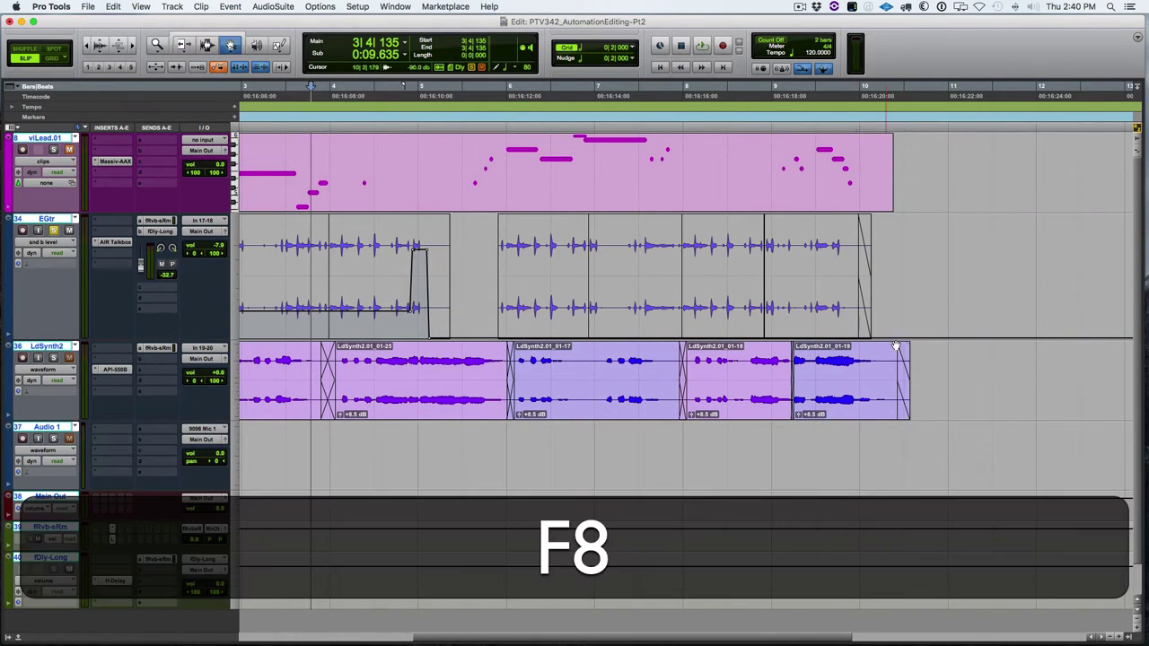
key(alt+F8)
alt+click(890, 336)
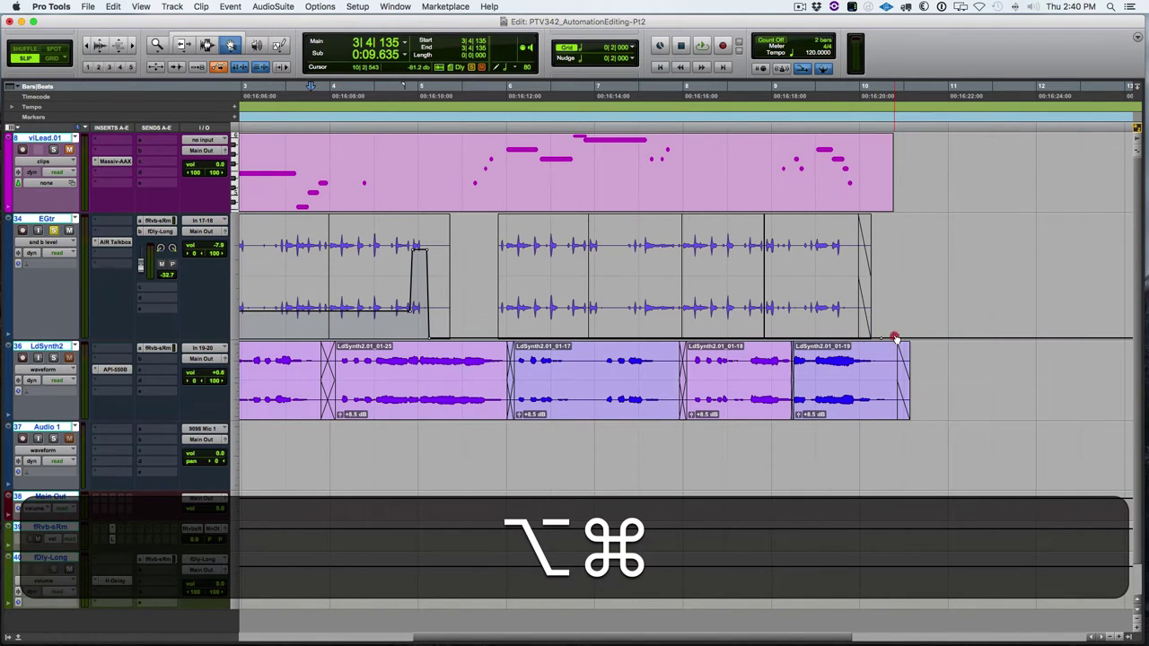
alt+super+click(894, 336)
- Trim the send level after the throw up to about -53 dB and audition it
key(F6)
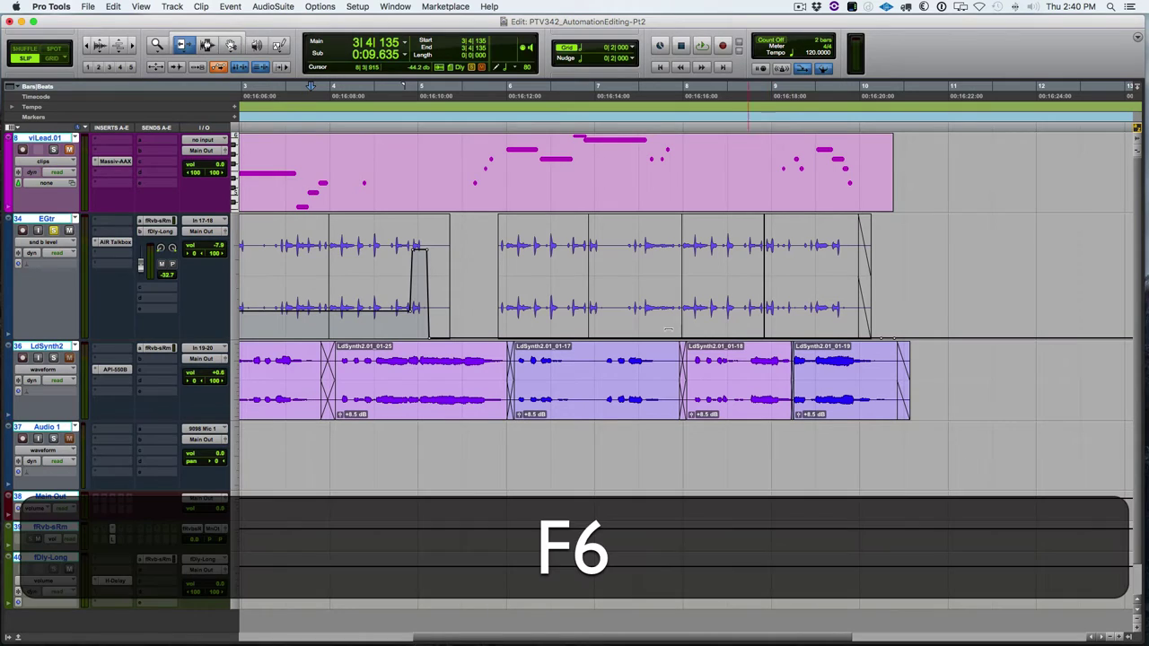
drag(575, 284, 557, 151)
key(space)
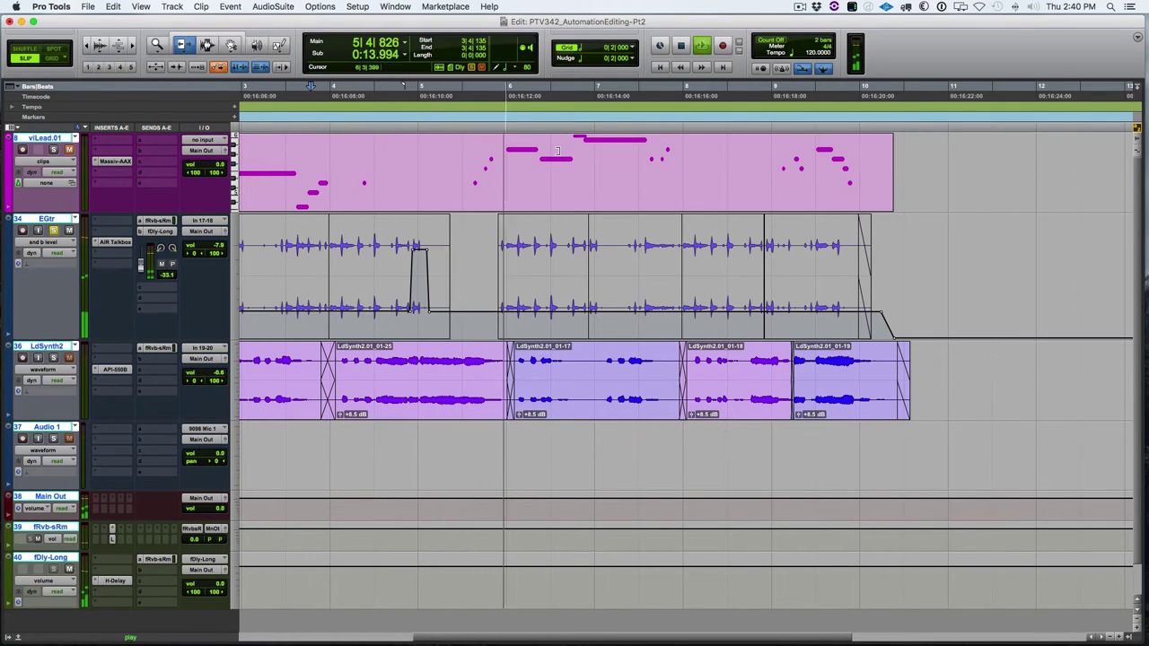
key(space)
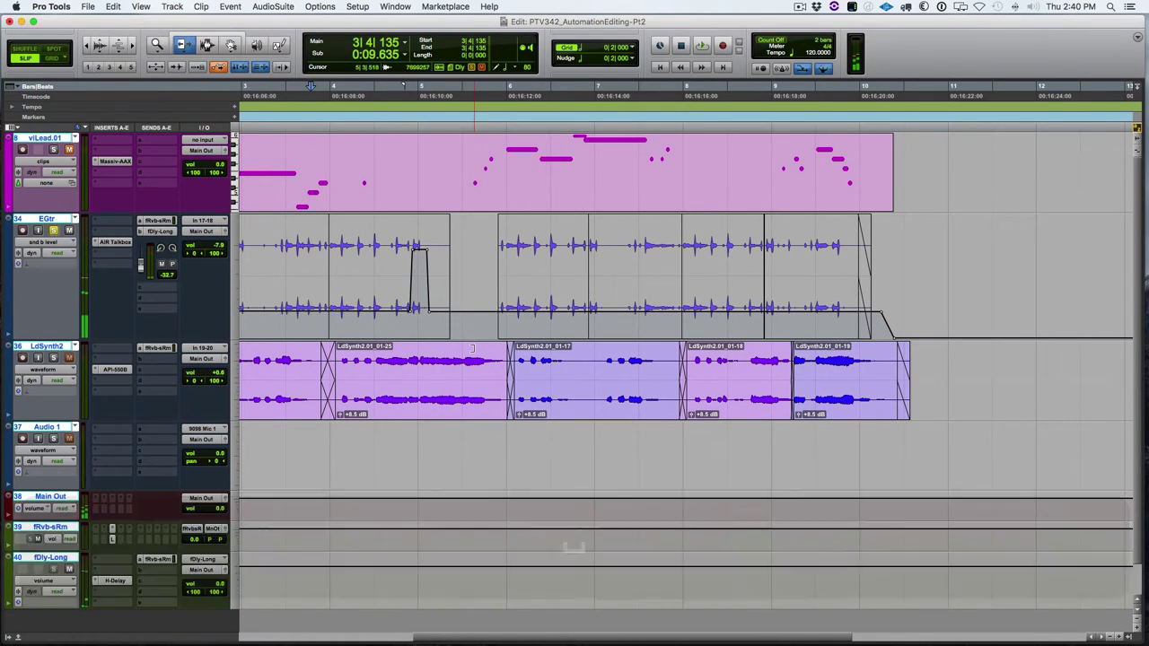